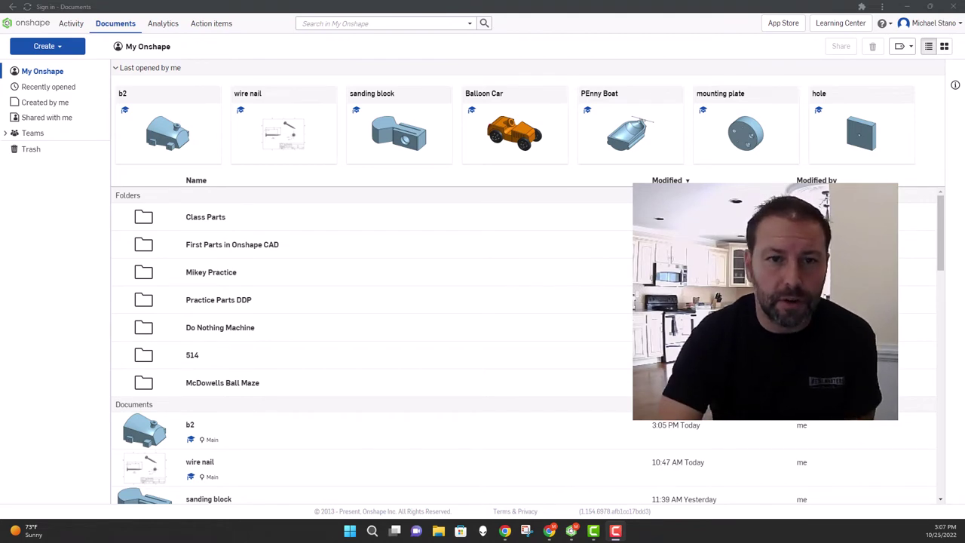
Create a new document named "Ballooon Car"
click(64, 47)
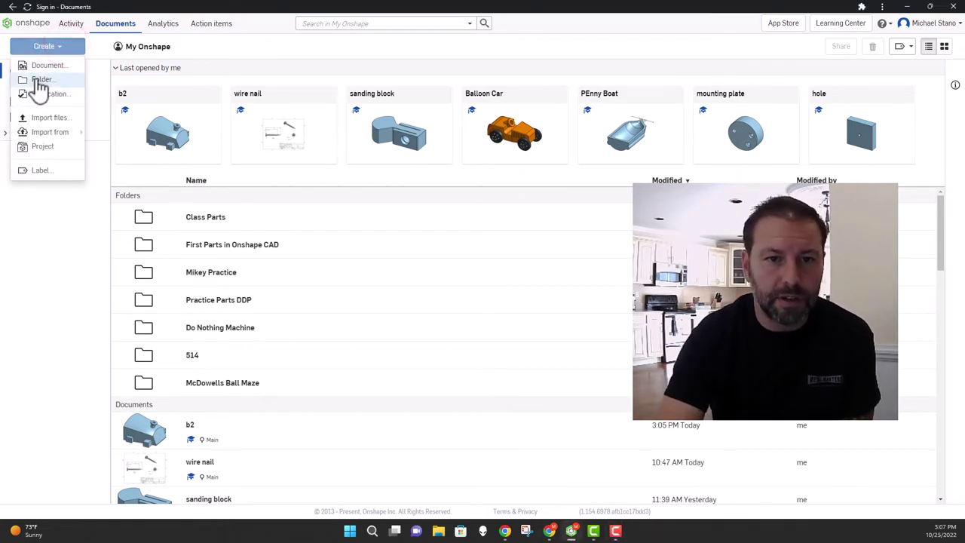
click(45, 66)
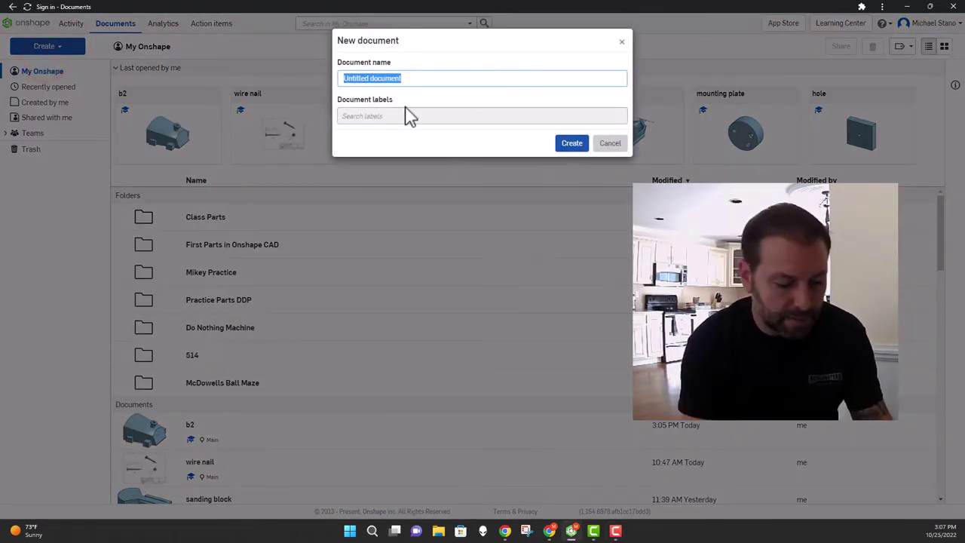
text(Balloon Car)
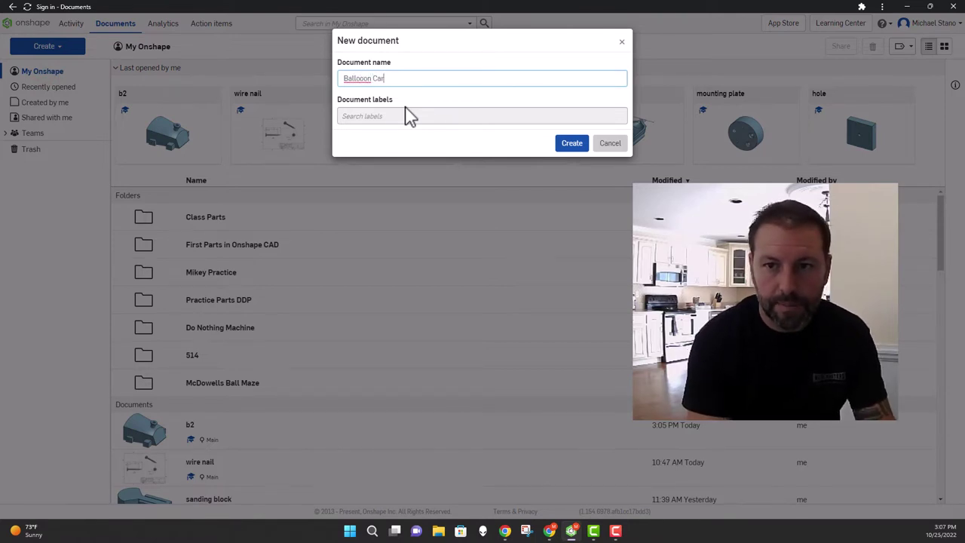
key(Return)
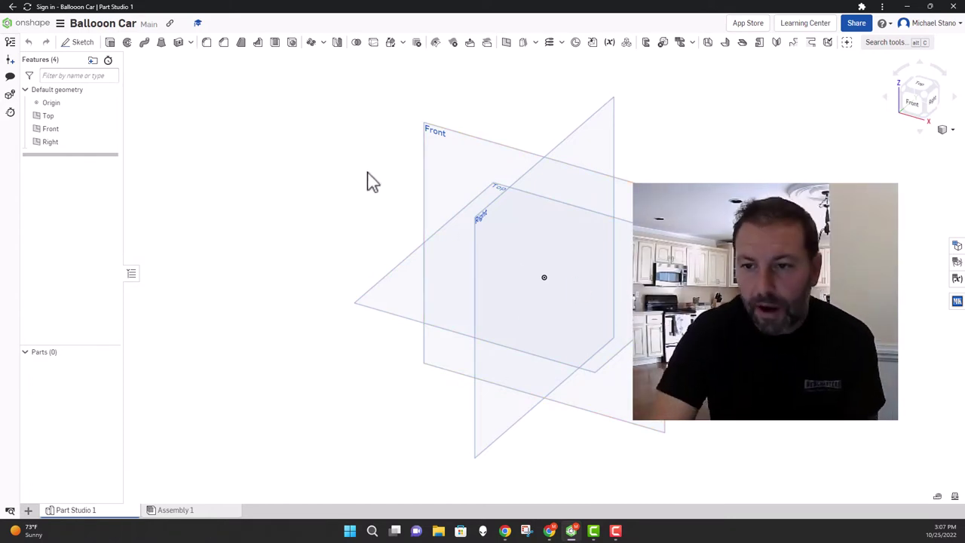
Start a new sketch on the Front plane
right_drag(304, 221, 353, 211)
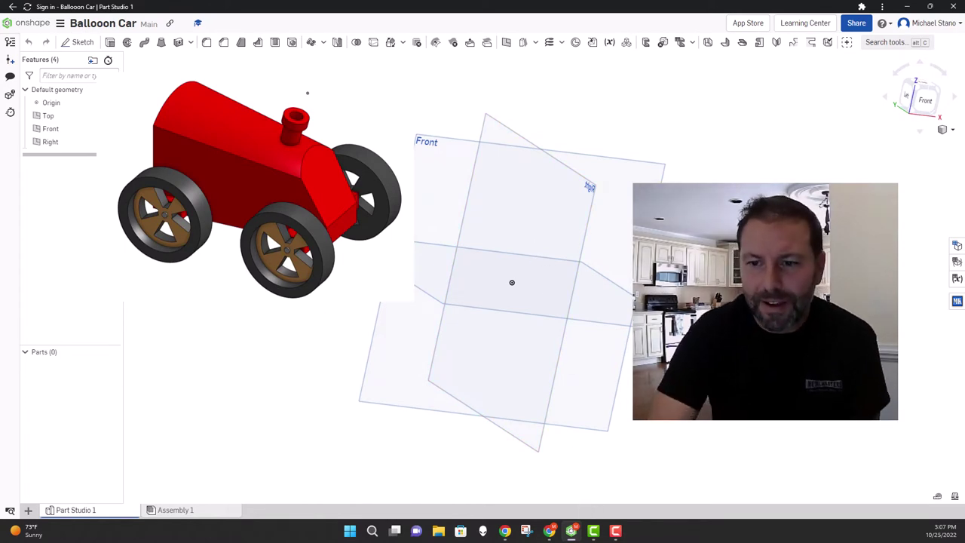
right_drag(360, 317, 320, 271)
click(80, 41)
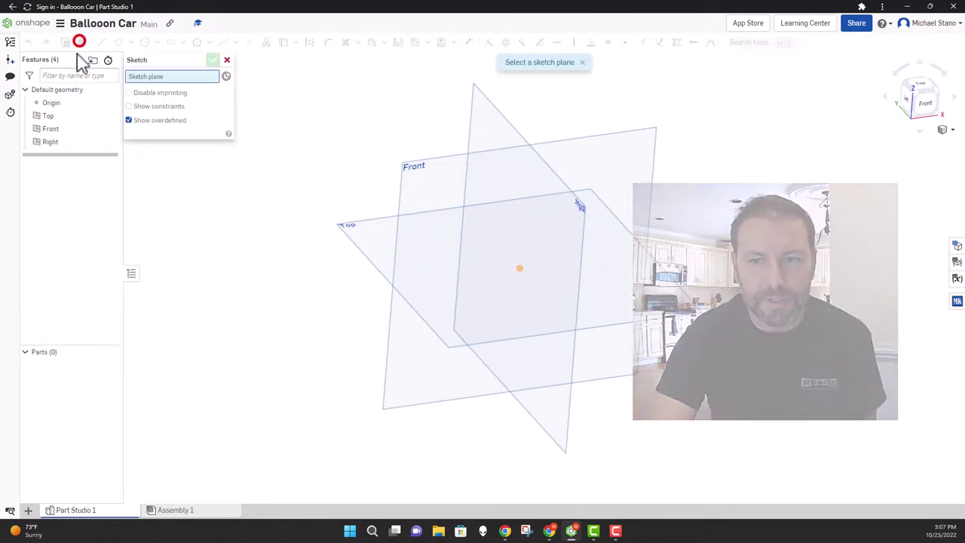
click(451, 226)
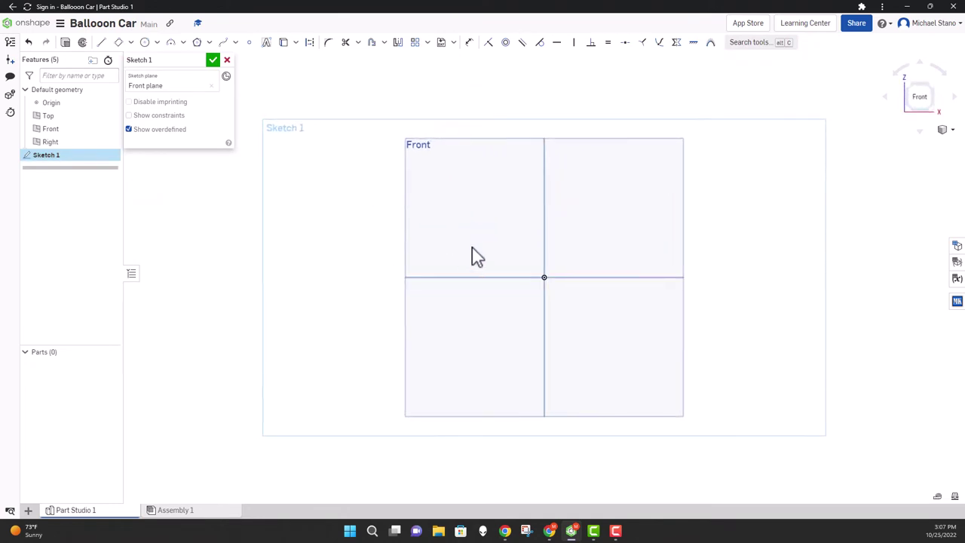
middle_drag(472, 256, 436, 282)
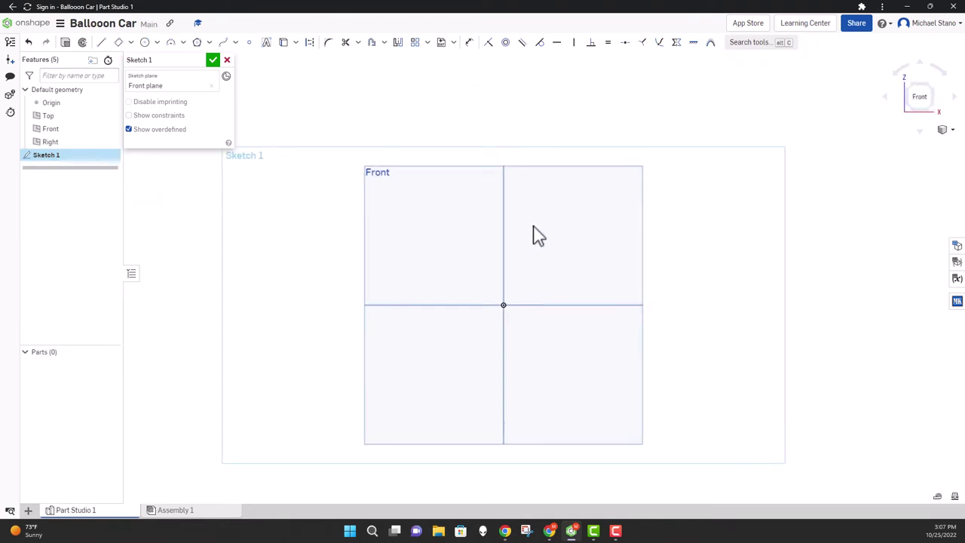
Draw a center-point rectangle on the origin and set its width and height to 2 in each
click(120, 43)
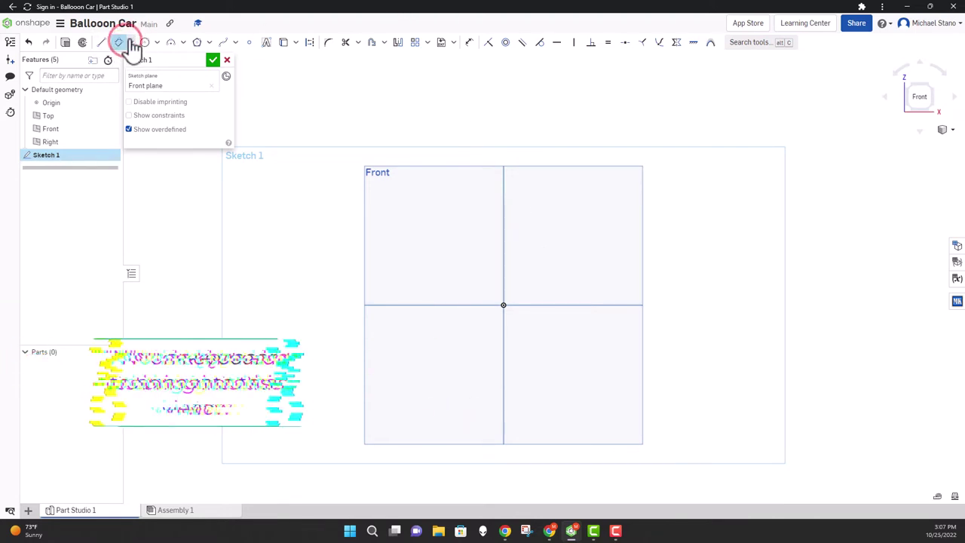
click(150, 82)
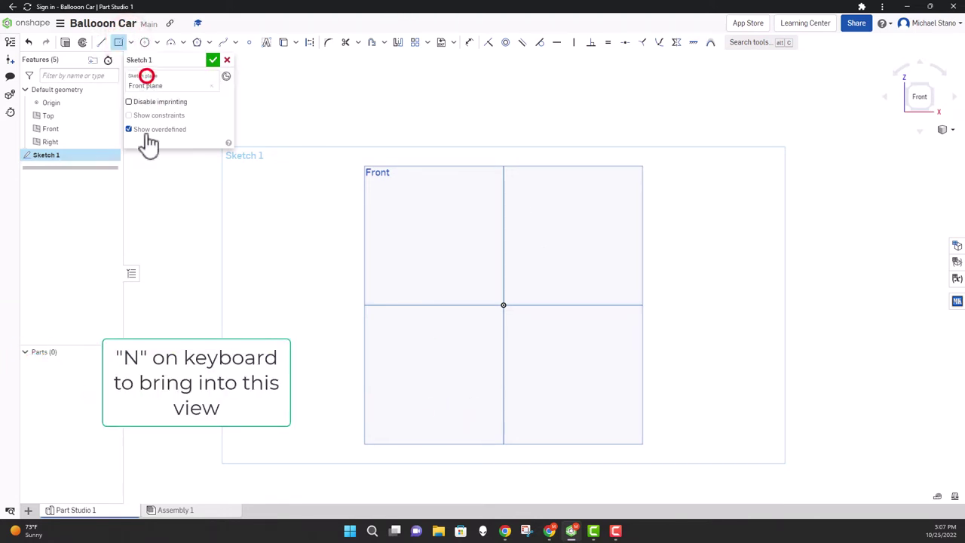
click(502, 305)
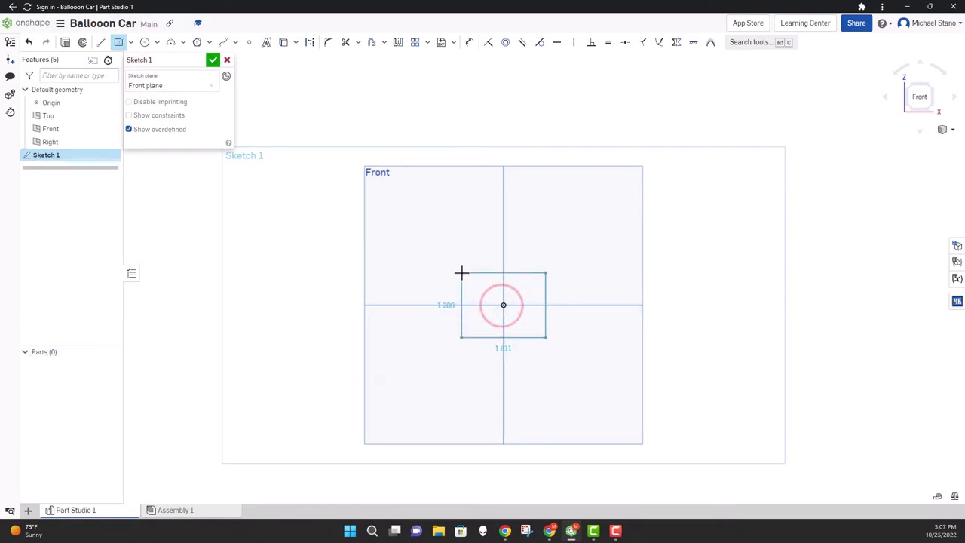
click(462, 272)
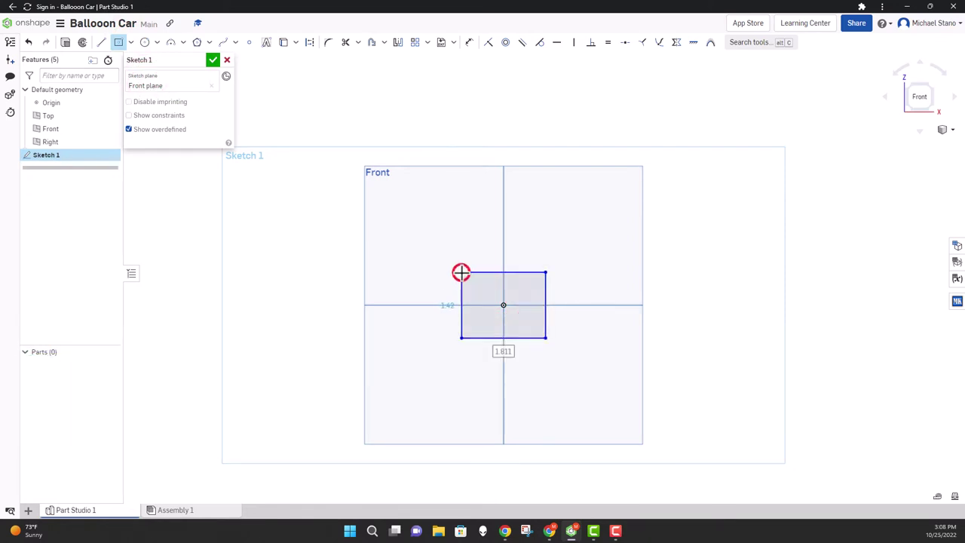
text(2)
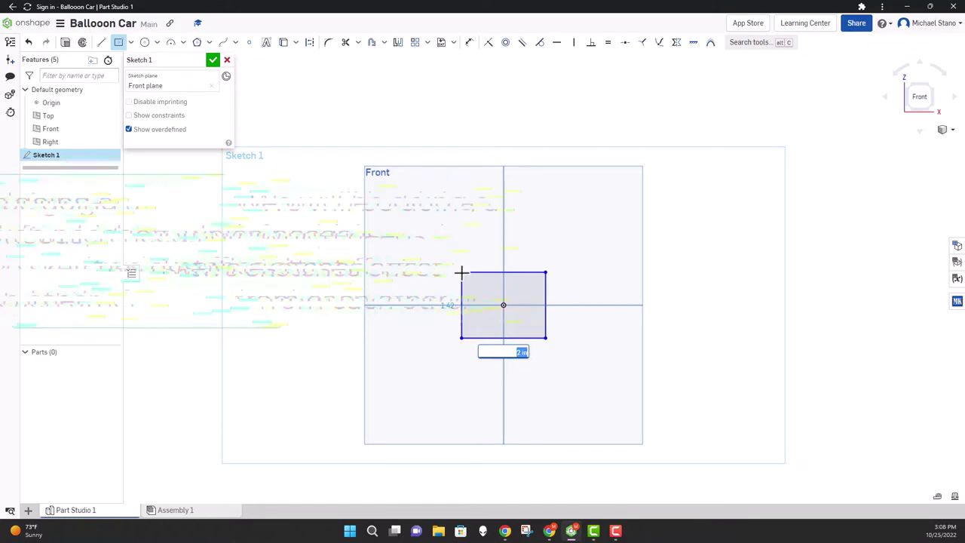
key(Return)
text(2)
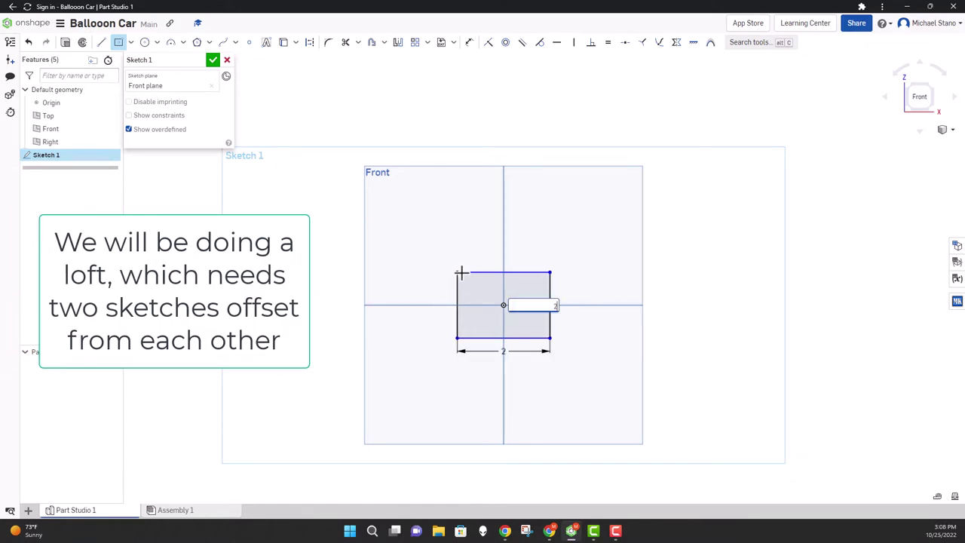
key(Return)
Draw a three-point arc bulging upward between the square's two upper corners, with a radius of about 1.44 in
click(170, 42)
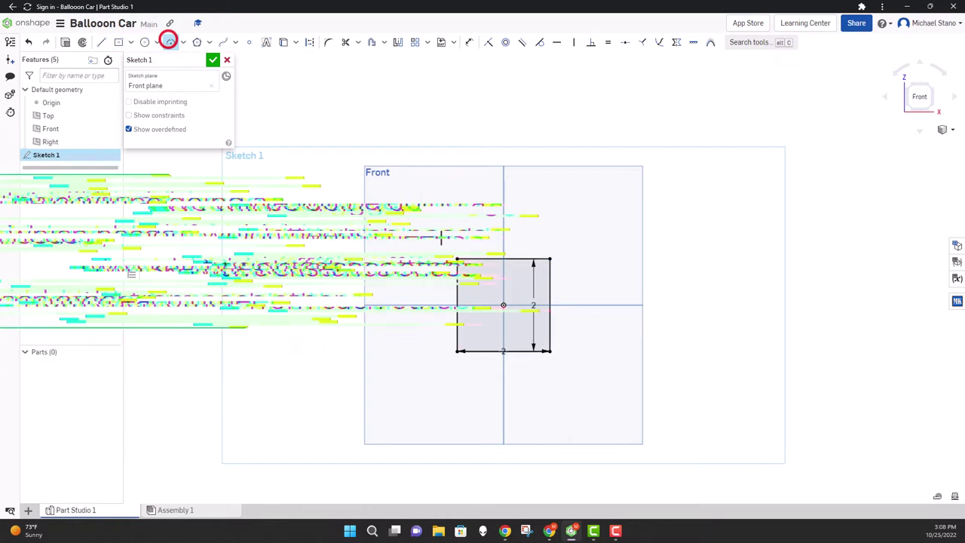
click(456, 258)
click(550, 258)
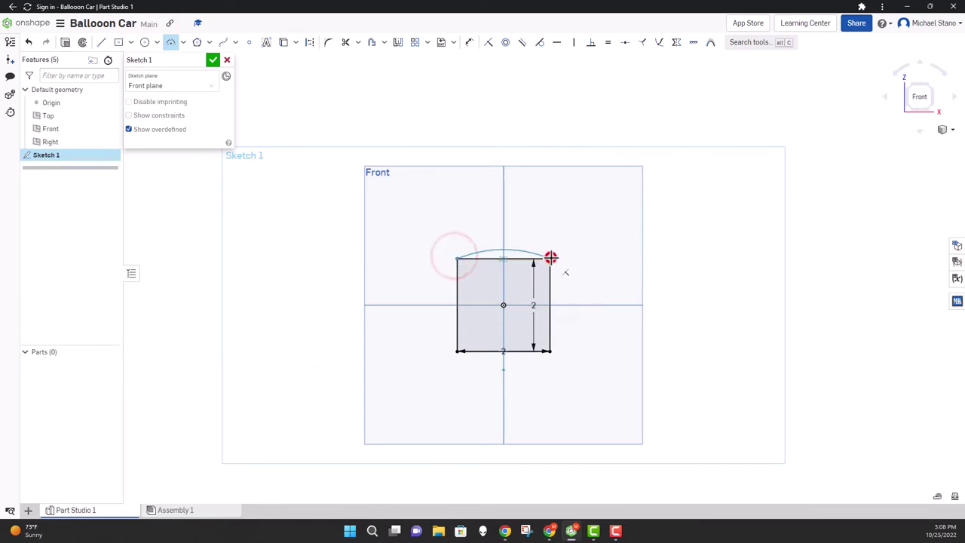
click(504, 240)
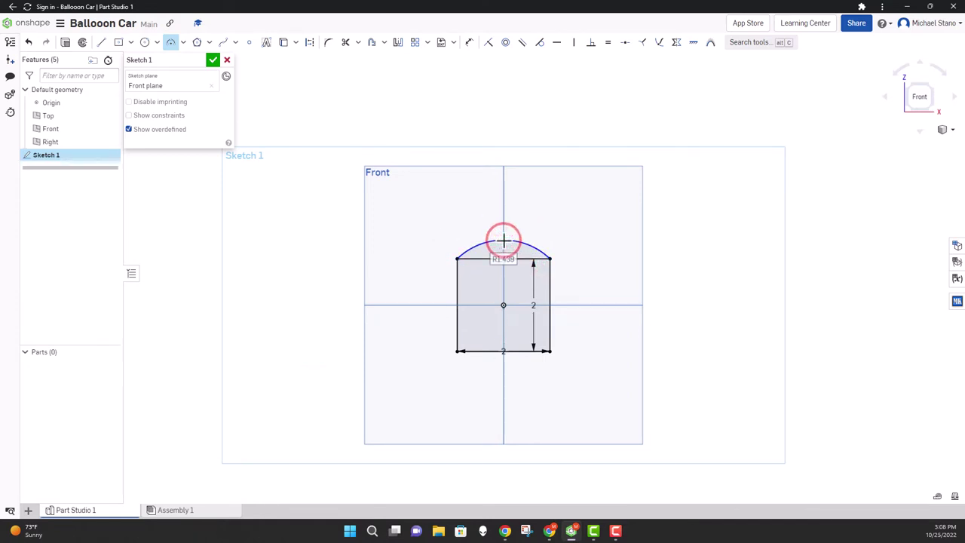
key(Escape)
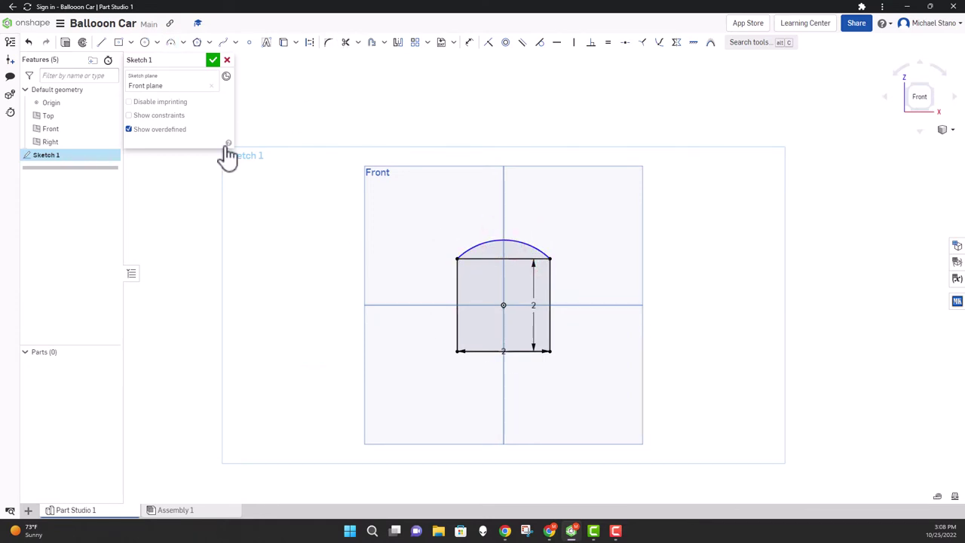
Trim away the square's upper edge beneath the arc and finish the sketch
click(346, 44)
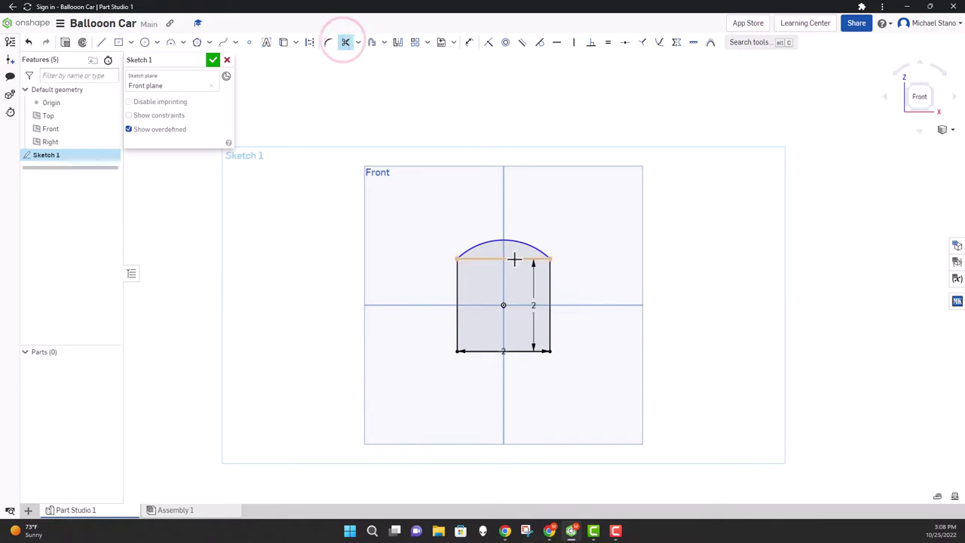
click(513, 259)
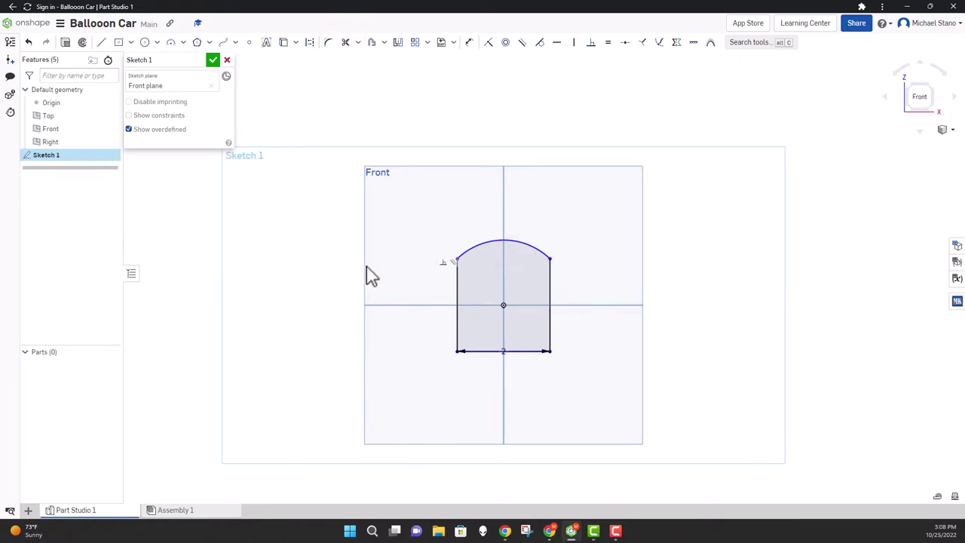
click(211, 60)
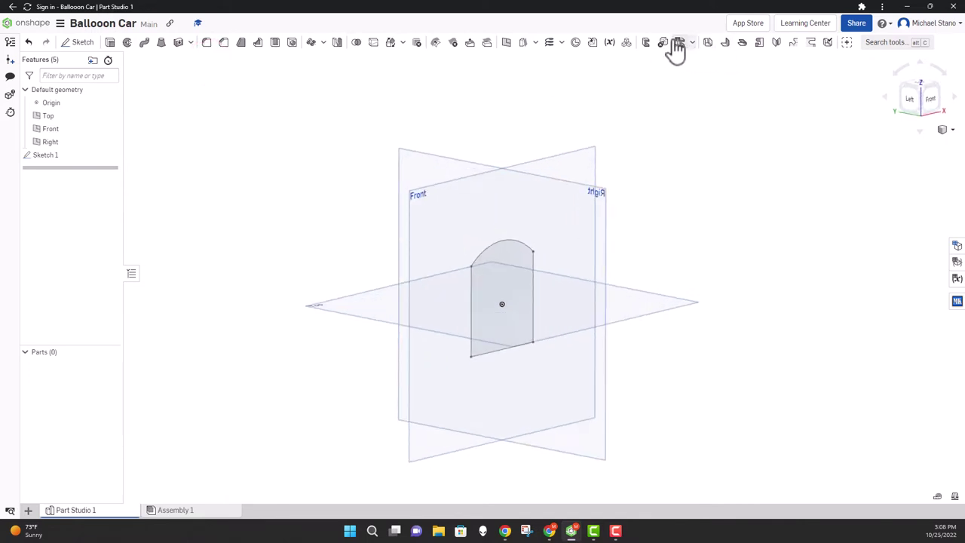
Create a plane offset 4 in from the Front plane
click(506, 43)
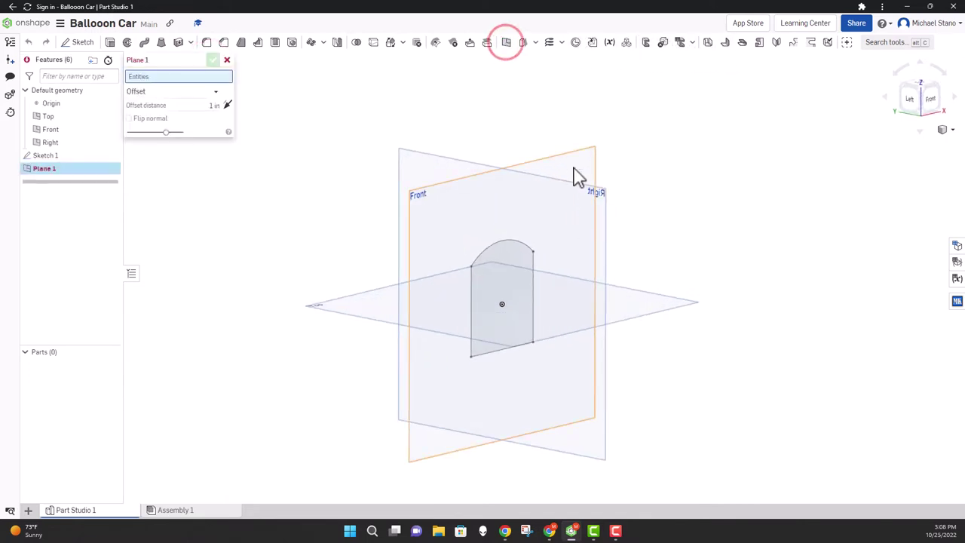
click(573, 168)
click(186, 114)
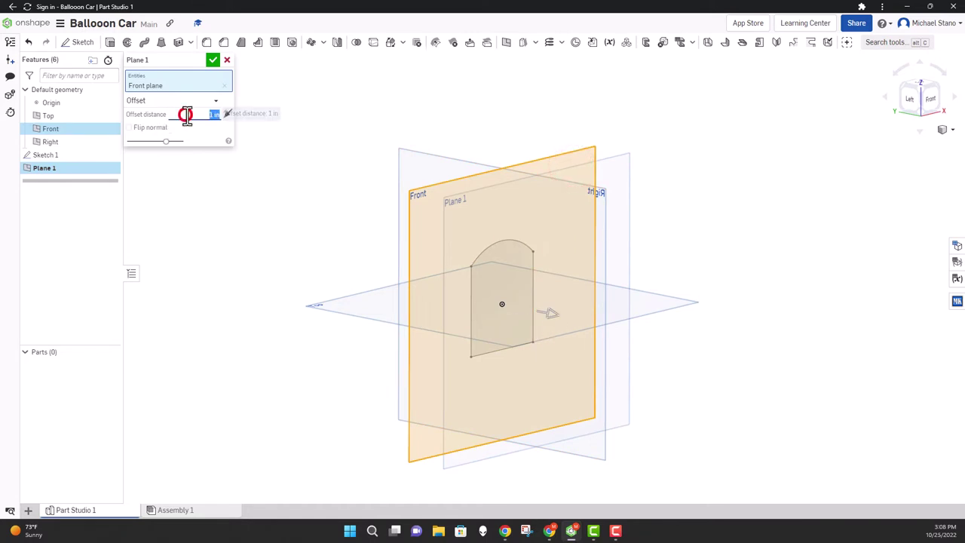
text(3)
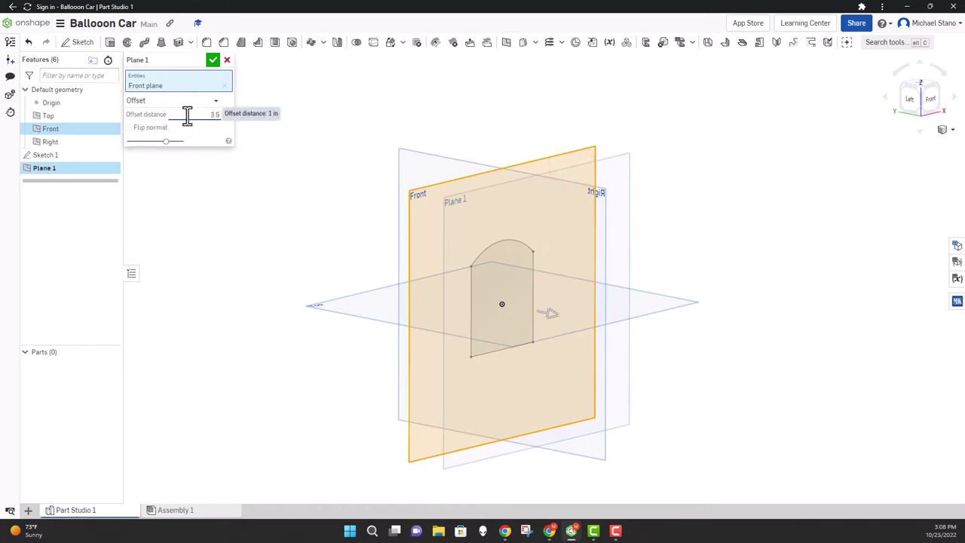
text(.5)
key(Return)
key(shift+3)
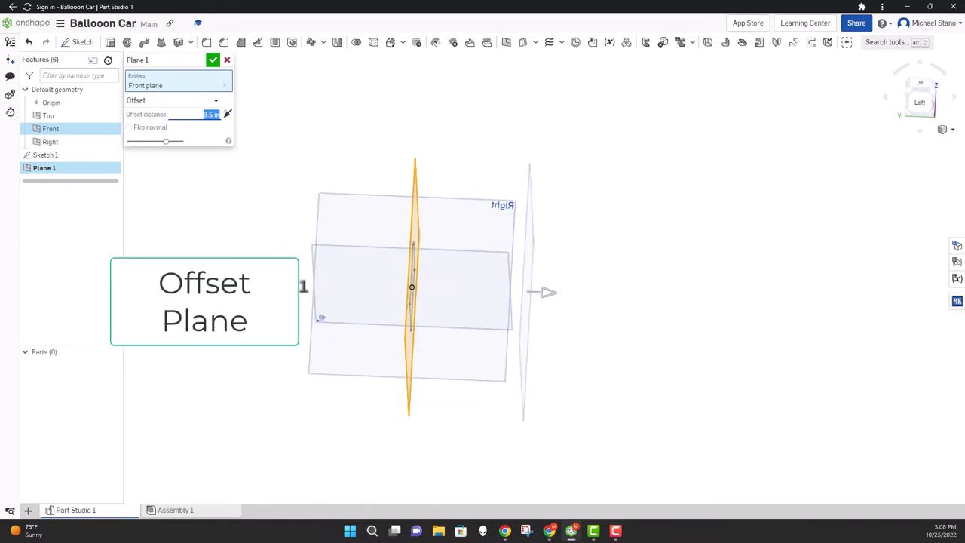
key(shift+7)
text(4)
key(Return)
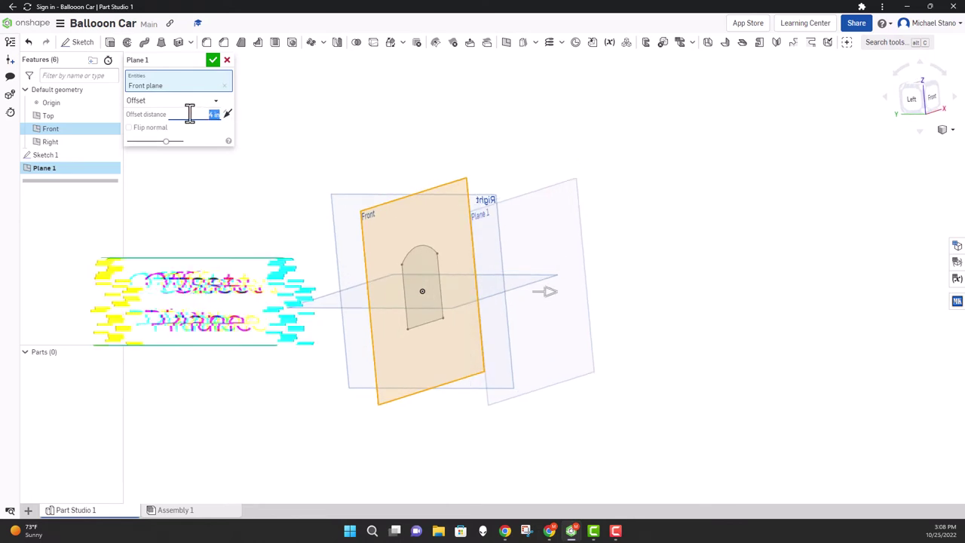
click(212, 60)
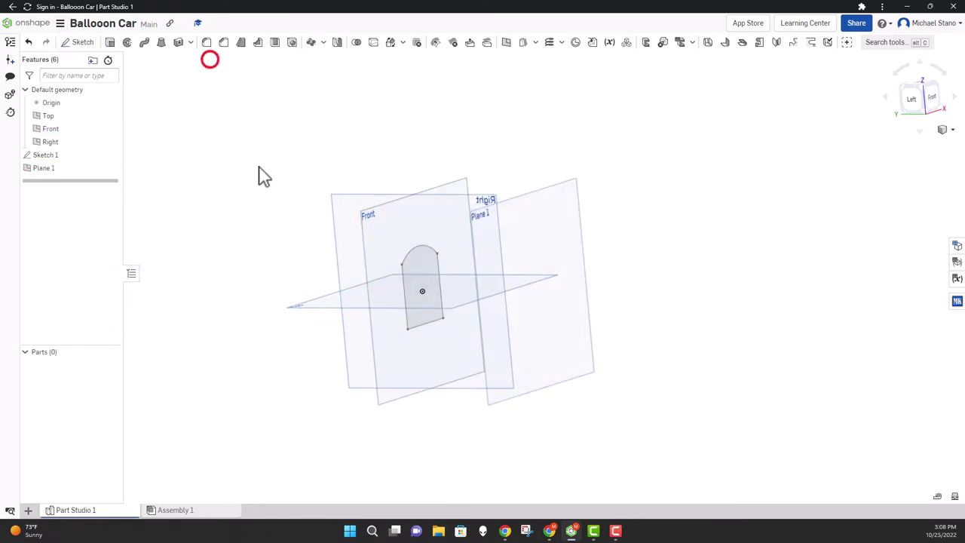
Start a sketch on the new offset plane and project the arched profile's bottom edge into it
mouse_move(264, 176)
right_down()
mouse_move(274, 168)
mouse_move(263, 177)
right_up()
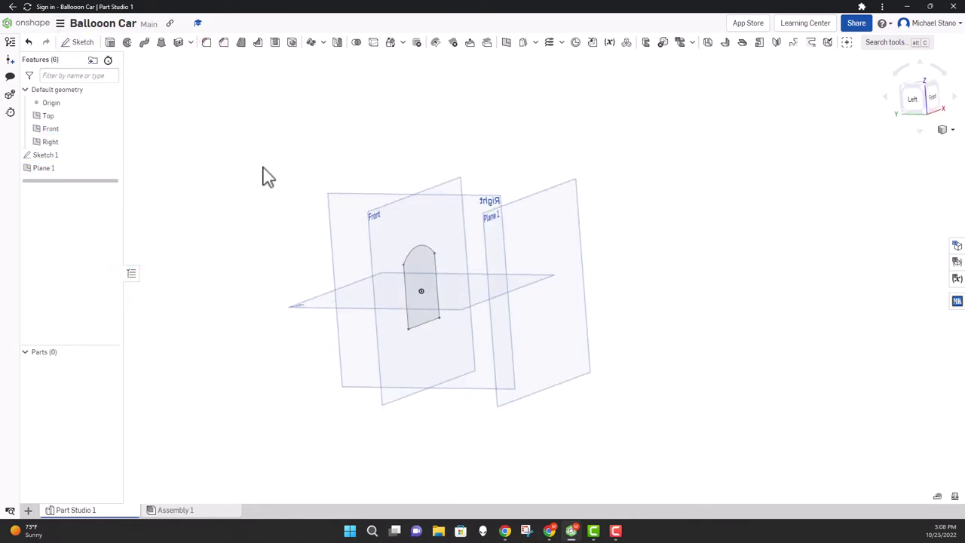
click(82, 44)
click(536, 208)
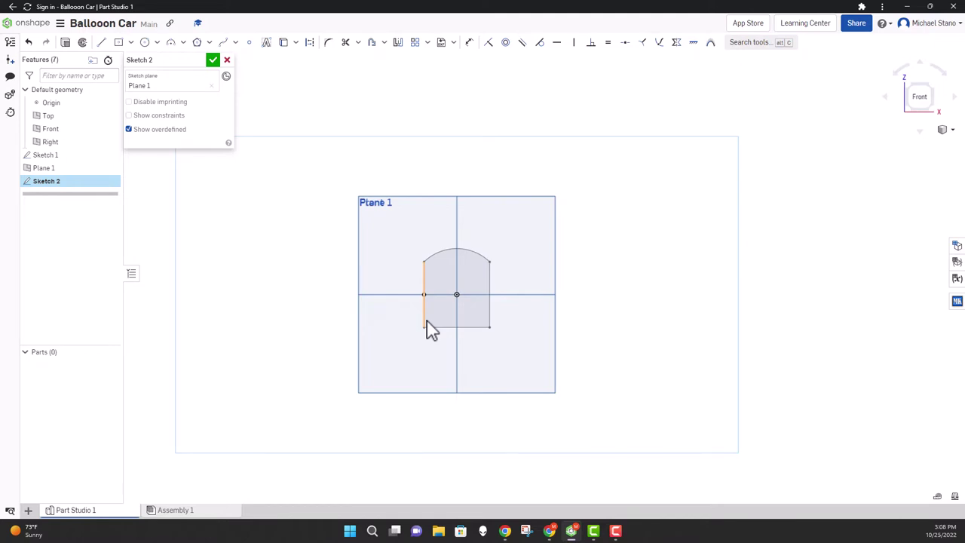
scroll(412, 233, up, 2)
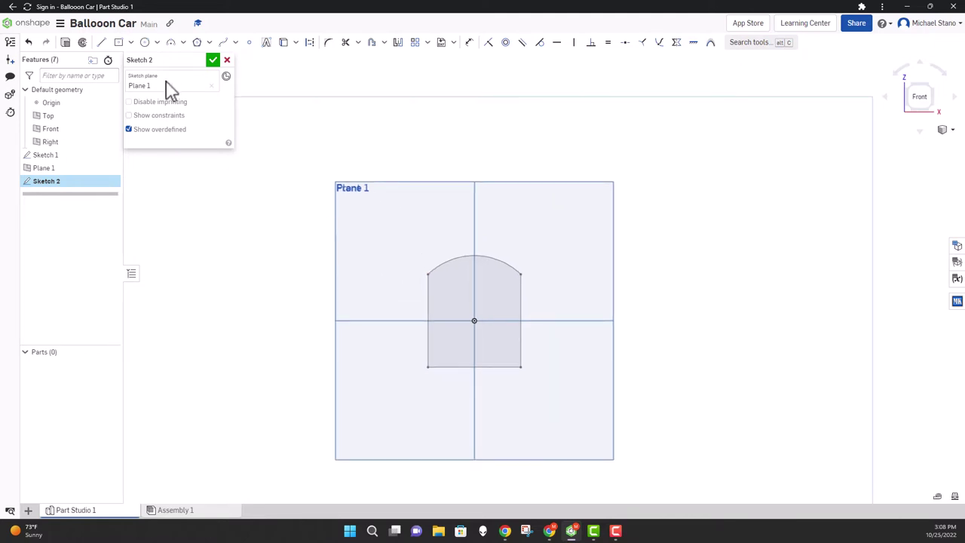
click(451, 367)
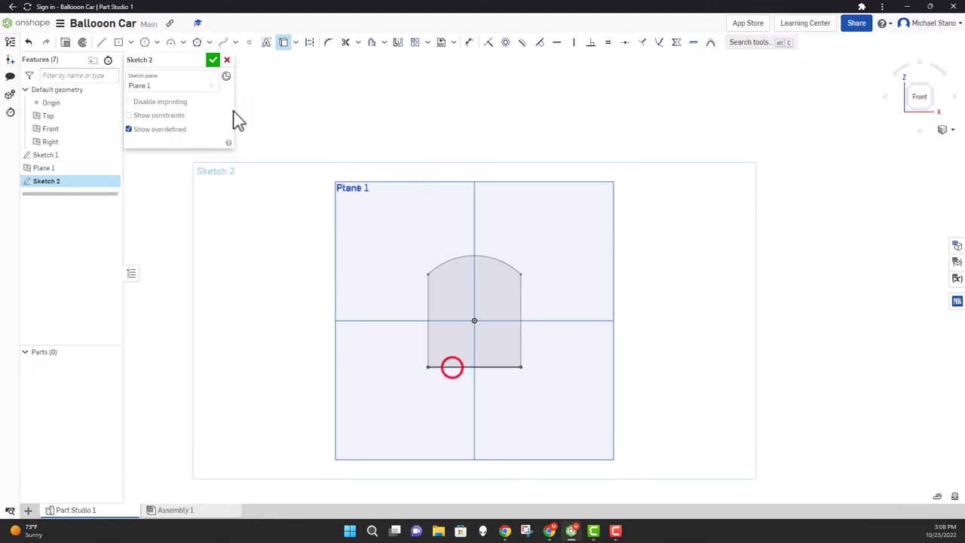
Draw a corner rectangle about 1.38 in wide and 1.45 in high, standing on the projected bottom edge inside the arched profile
click(130, 42)
click(137, 60)
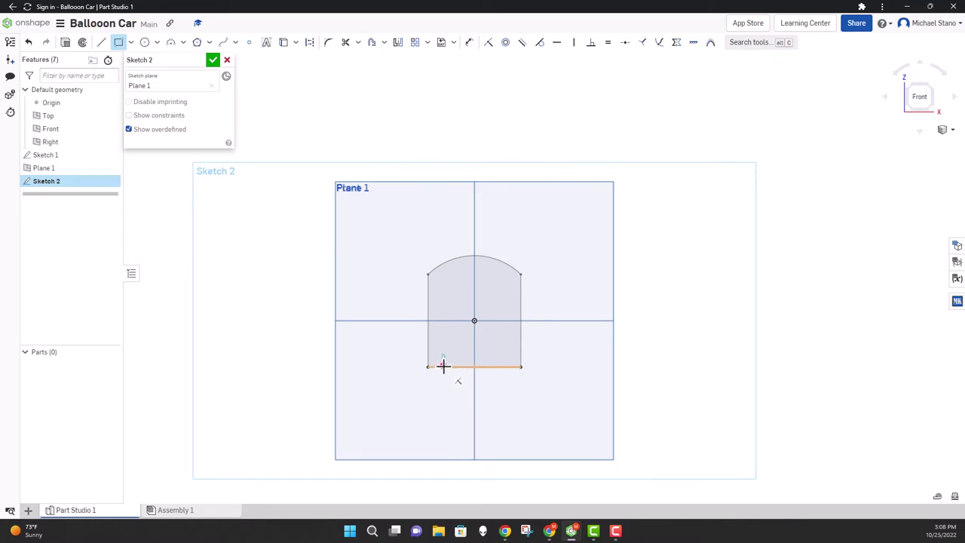
click(443, 366)
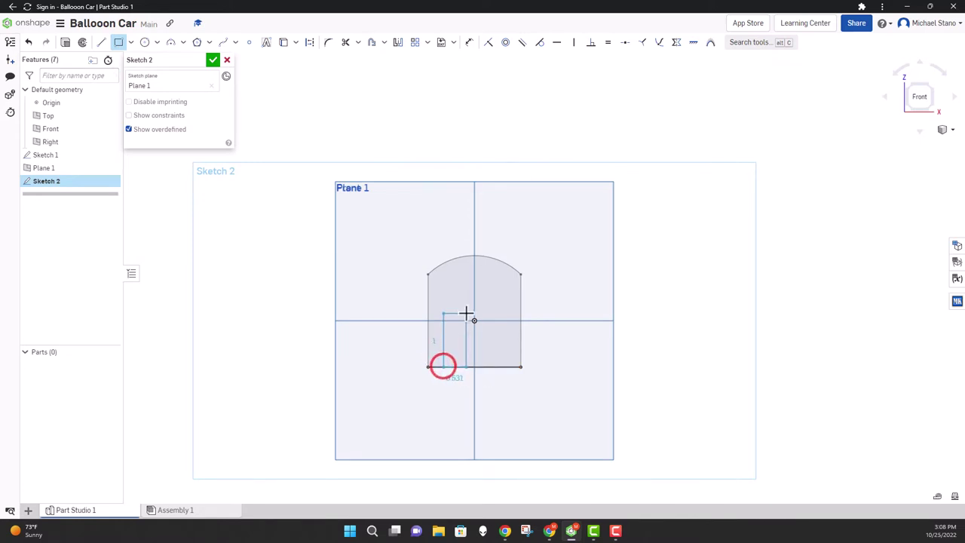
click(507, 300)
scroll(505, 337, up, 3)
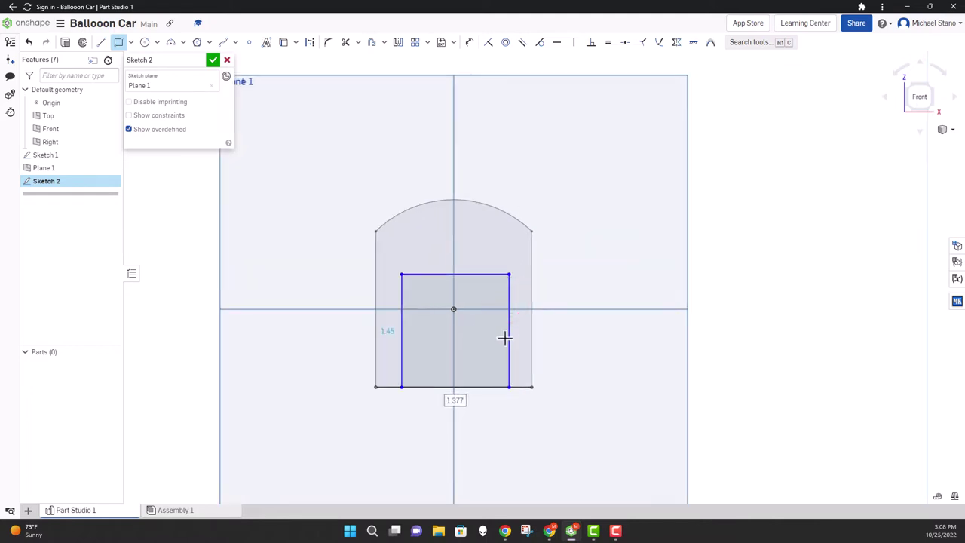
key(Escape)
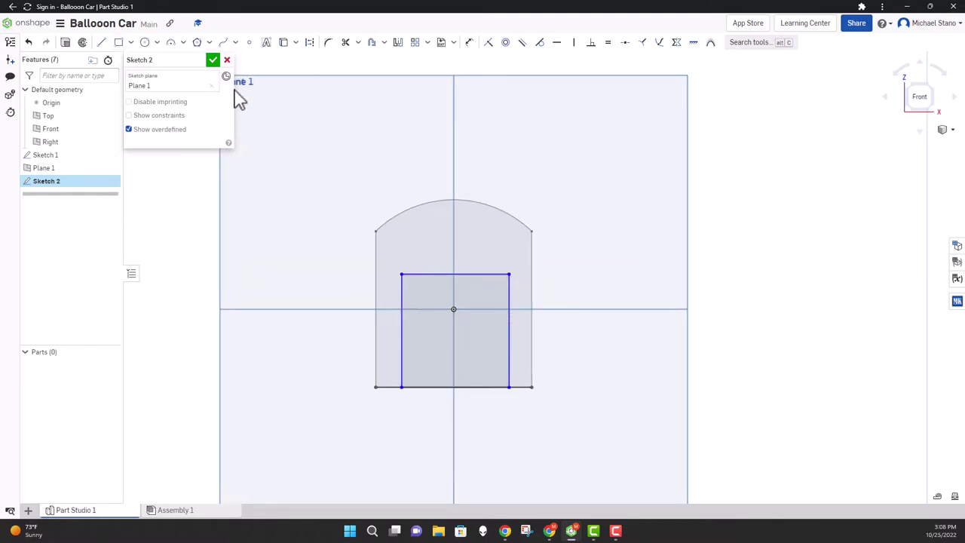
Dimension the width of the rectangle inside the arched profile to 1.25 in
key(u)
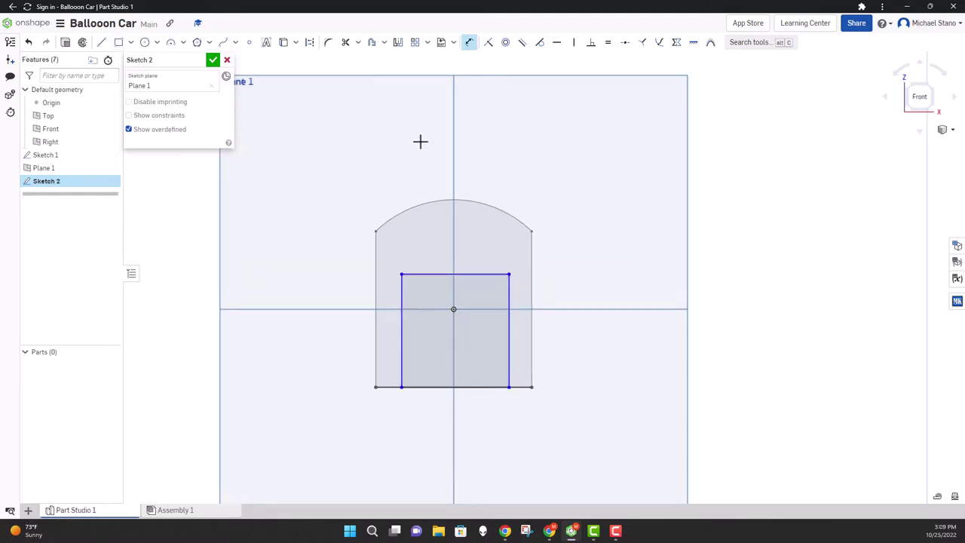
click(454, 274)
click(446, 173)
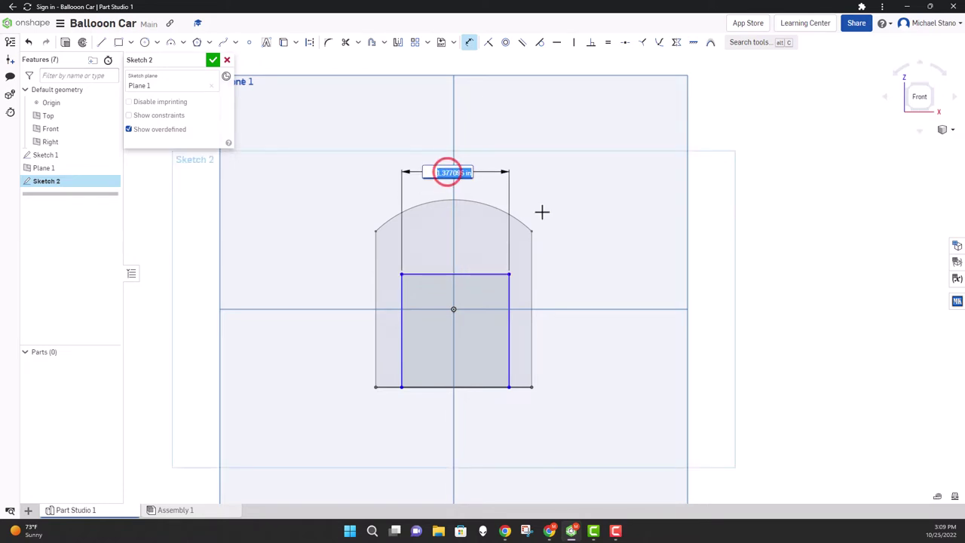
text(1.25)
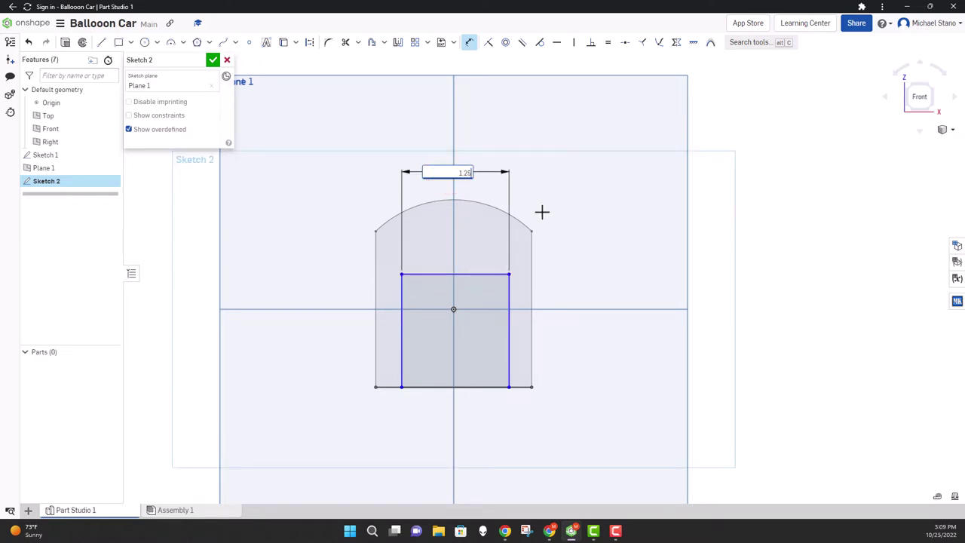
key(Return)
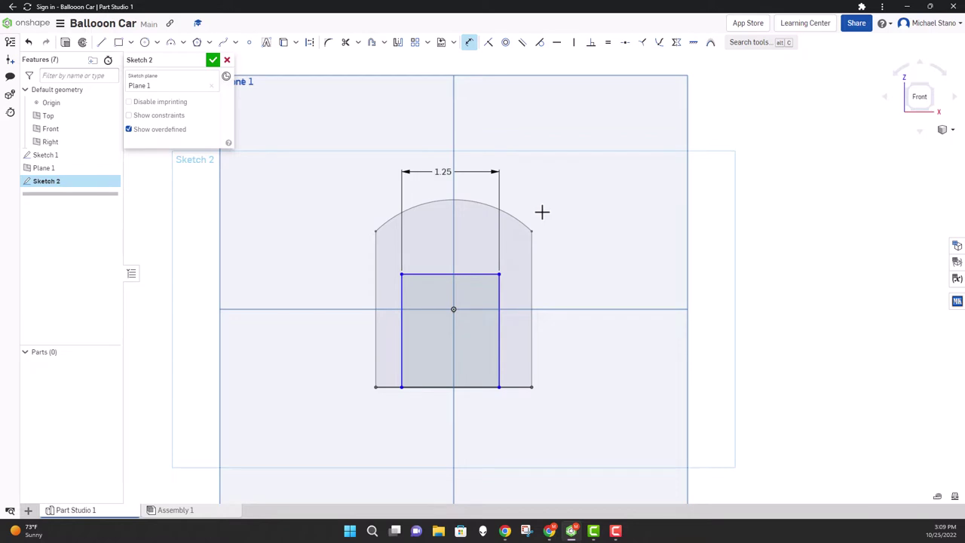
key(Escape)
Measure the length of the projected bottom edge
scroll(461, 321, up, 2)
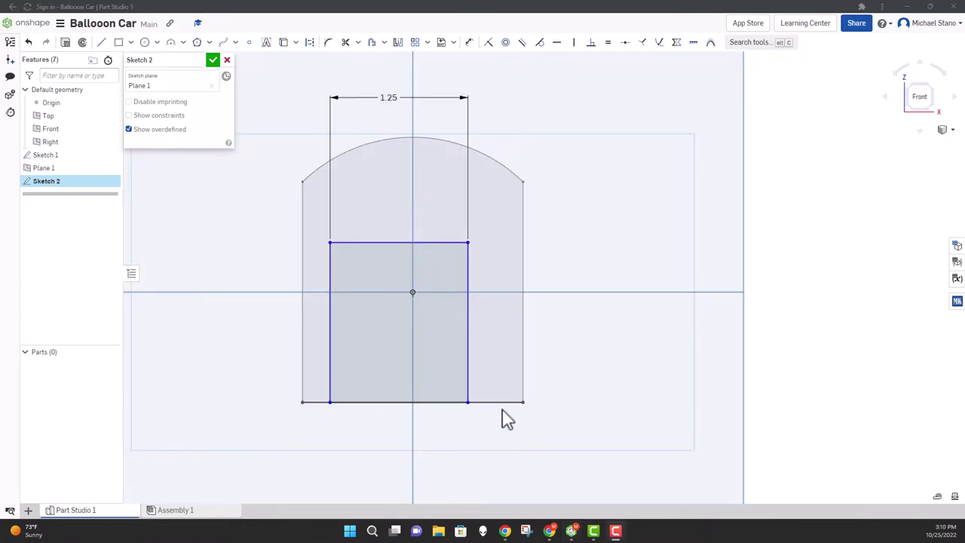
click(937, 500)
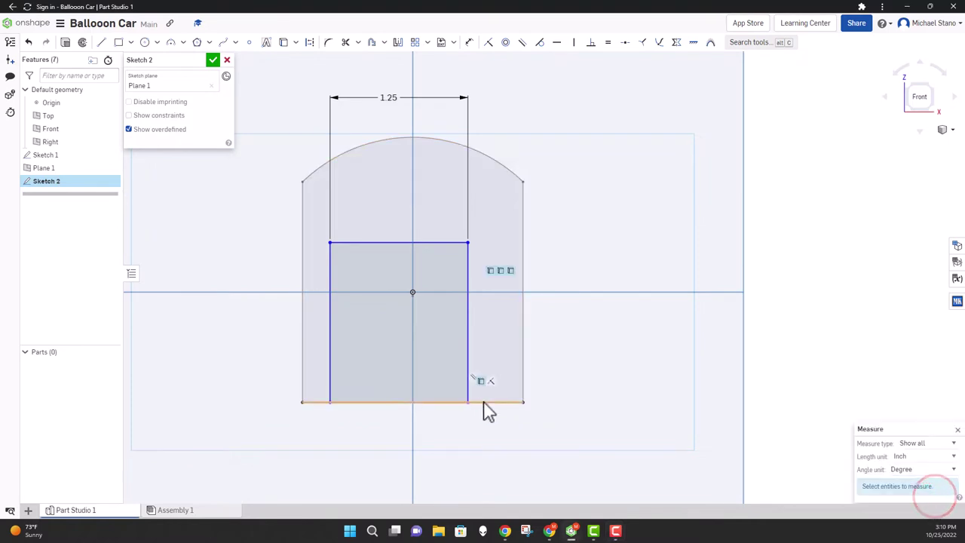
click(501, 402)
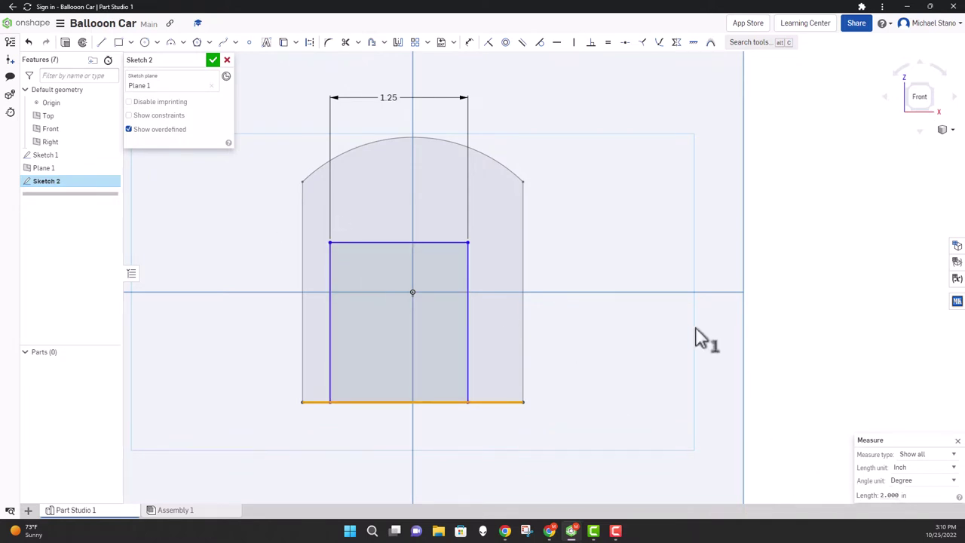
Dimension the gap between the arched profile's left side and the rectangle's left side as (2-1.25)/2
key(d)
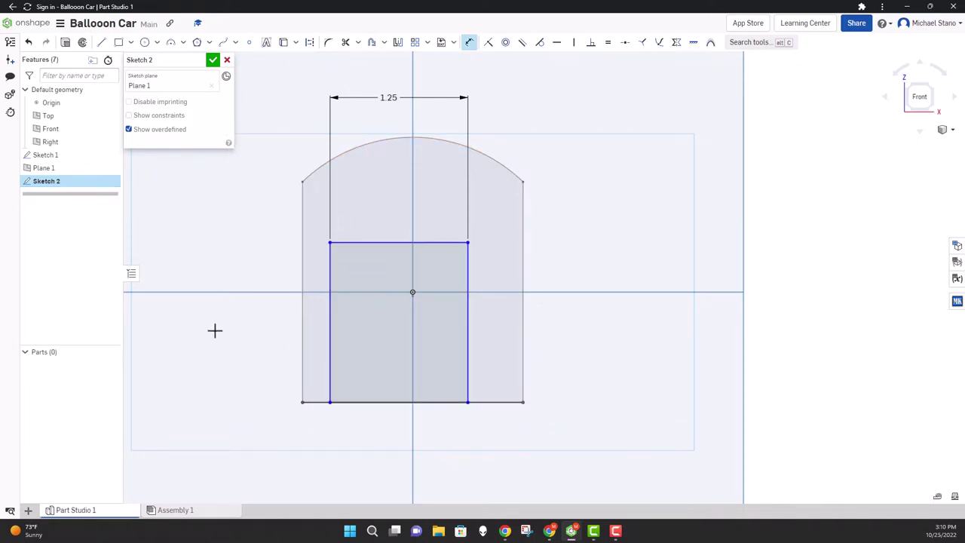
click(302, 370)
click(328, 371)
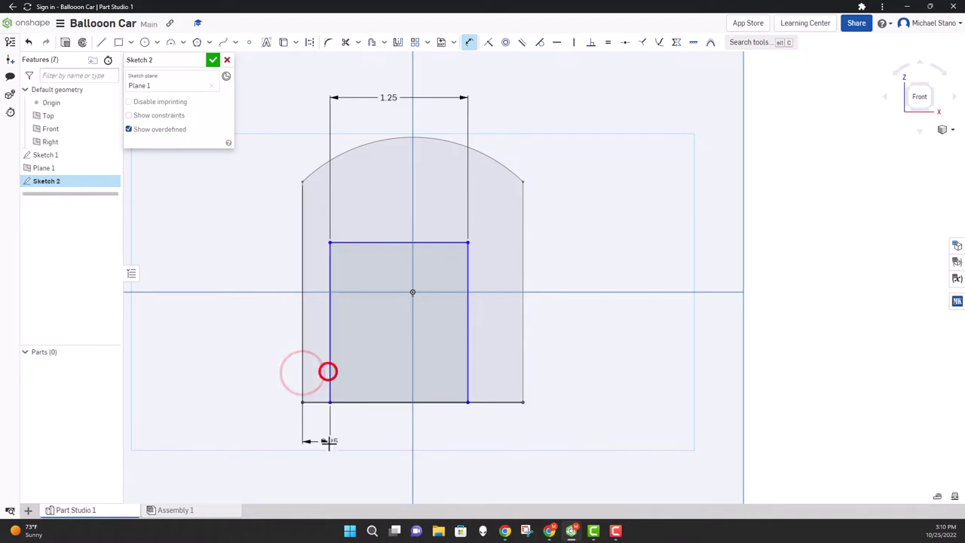
click(323, 451)
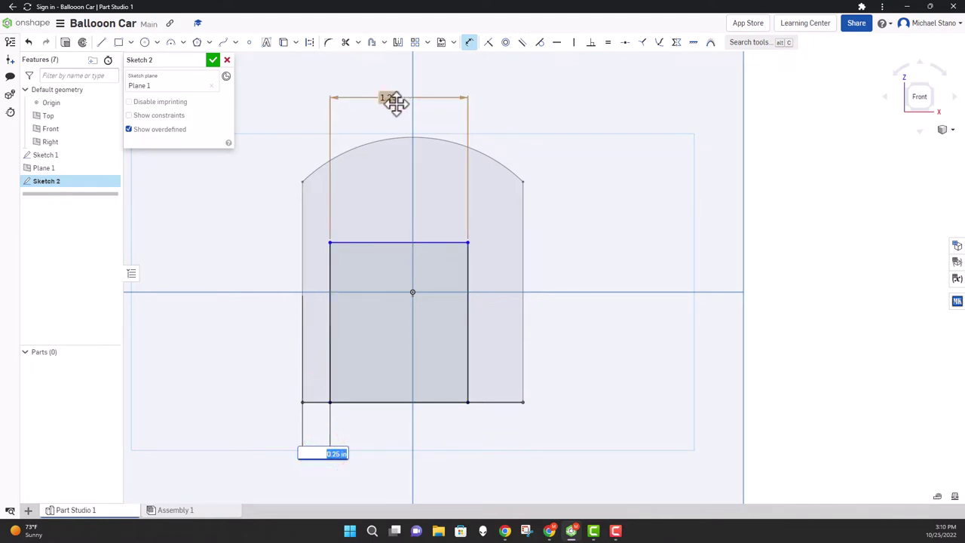
key(BackSpace)
text((2-1.25)/2)
key(Return)
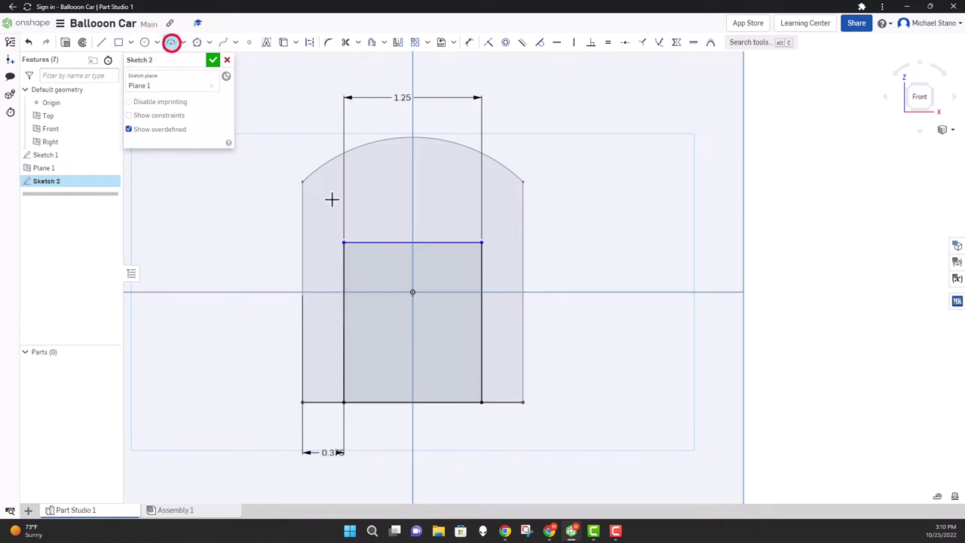
Draw a three-point arc of about 0.82 in radius bulging upward between the rectangle's two top corners
click(344, 242)
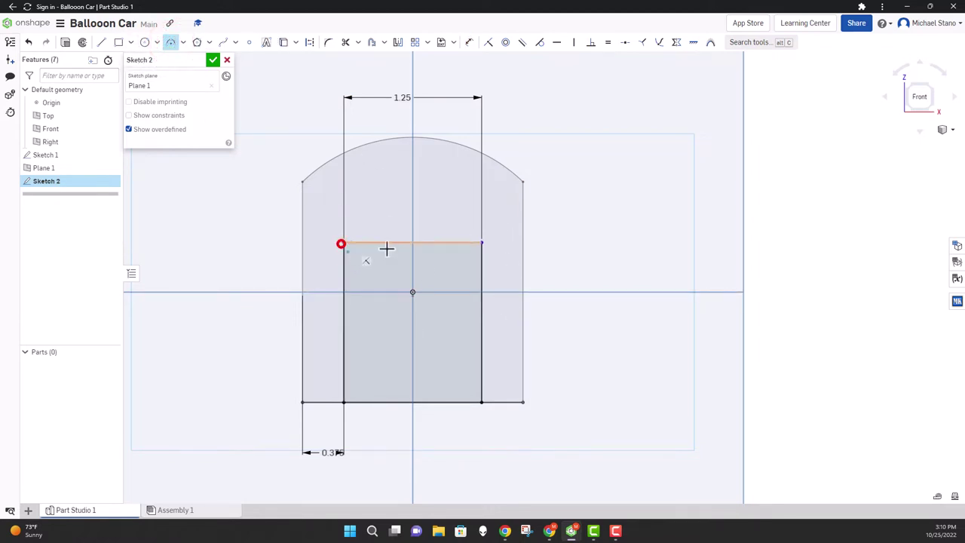
click(482, 242)
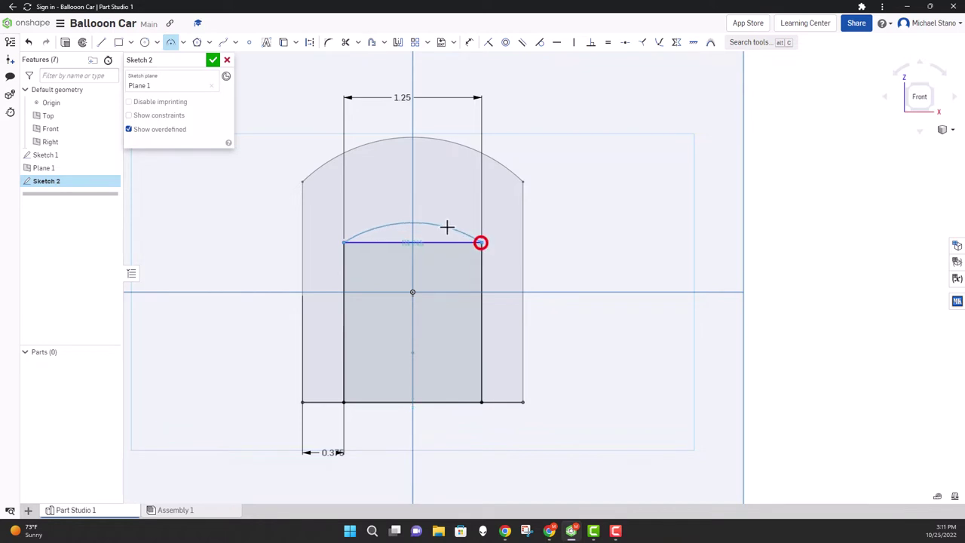
click(407, 211)
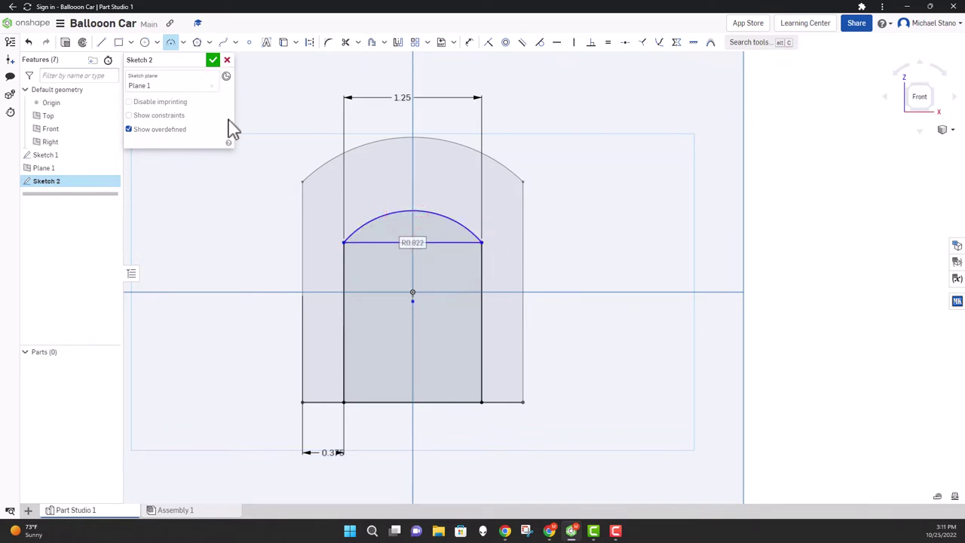
Trim away the rectangle's top edge beneath the new arc and finish the sketch
click(345, 42)
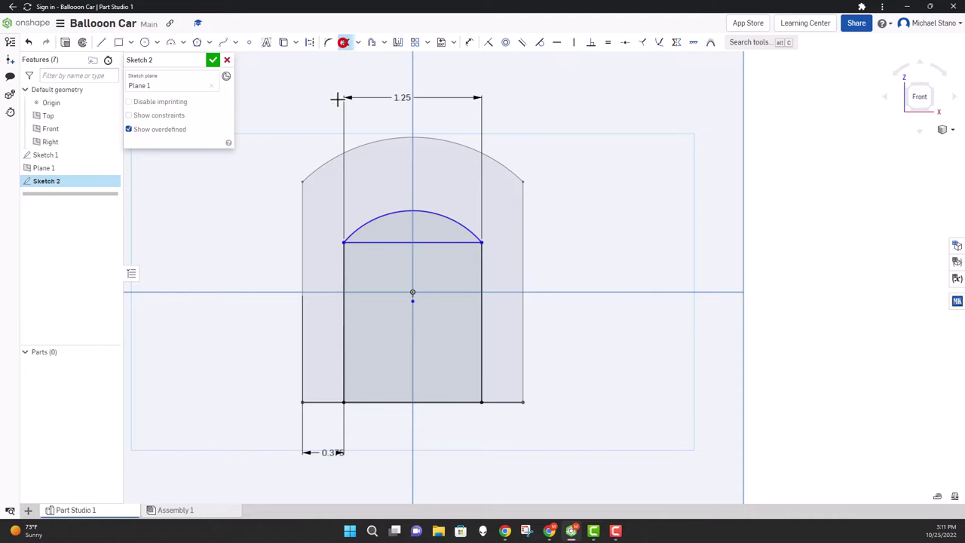
click(402, 241)
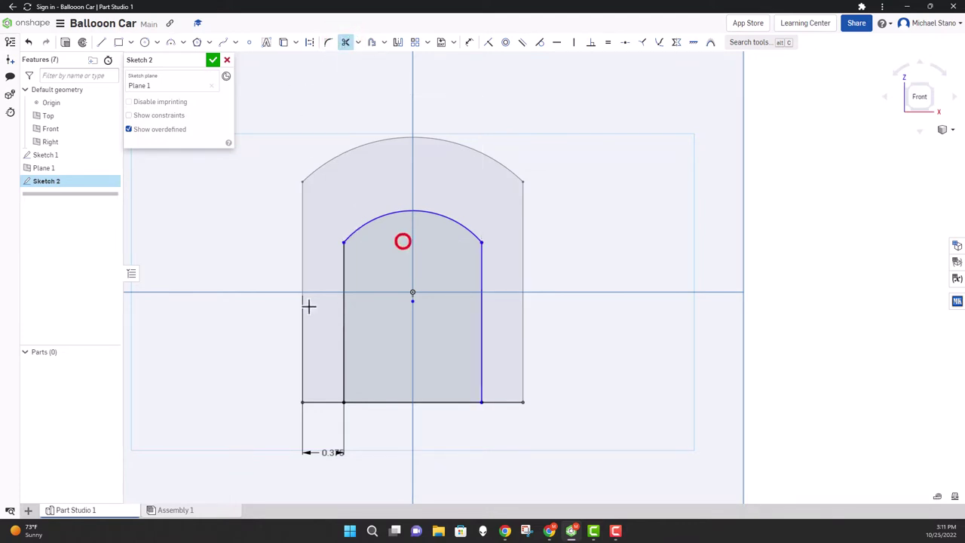
click(211, 59)
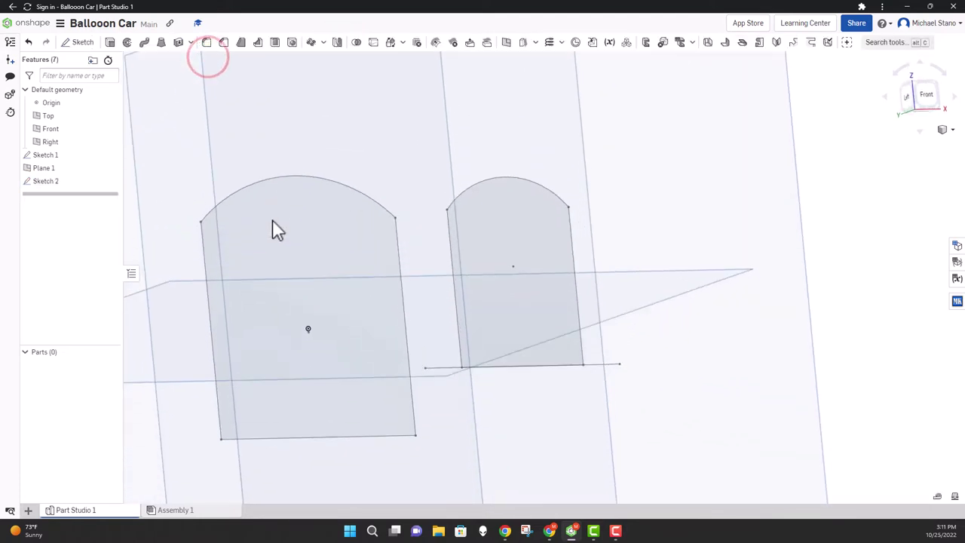
Loft a new solid between the large and small arched profiles
click(162, 44)
click(243, 245)
click(553, 323)
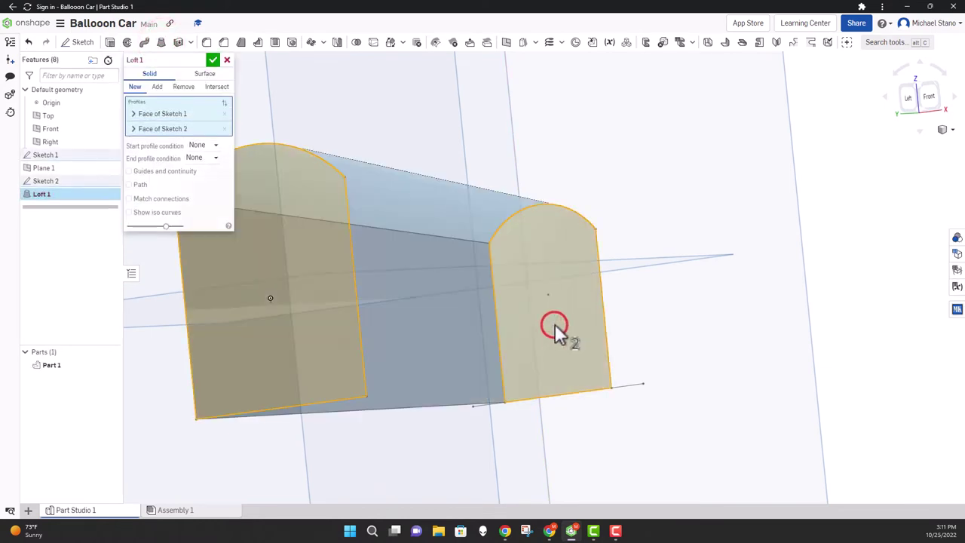
scroll(554, 324, down, 3)
right_drag(596, 309, 528, 249)
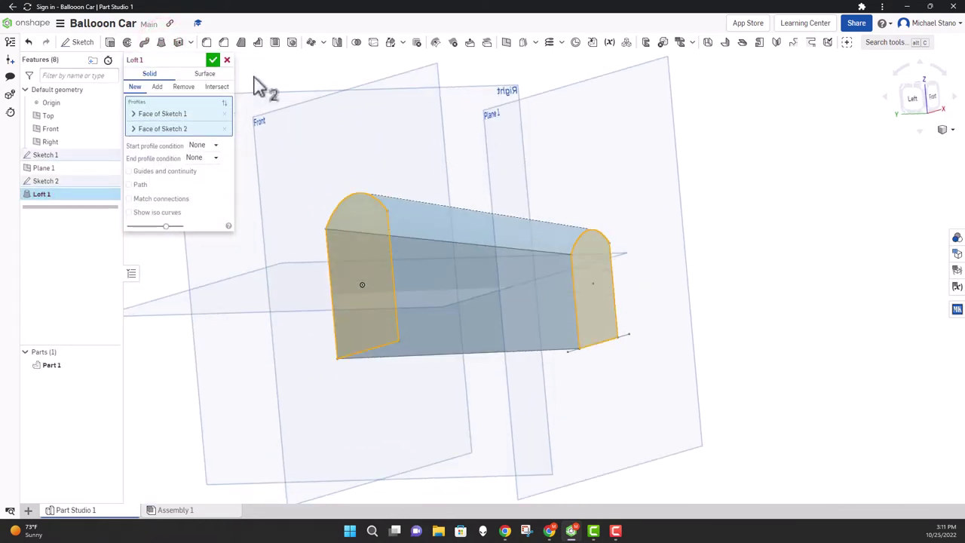
click(214, 60)
Start a sketch on the Right plane and section the lofted body along that plane, viewed normal to the sketch
mouse_move(316, 224)
right_down()
mouse_move(274, 274)
mouse_move(321, 218)
mouse_move(357, 252)
mouse_move(317, 237)
mouse_move(344, 237)
right_up()
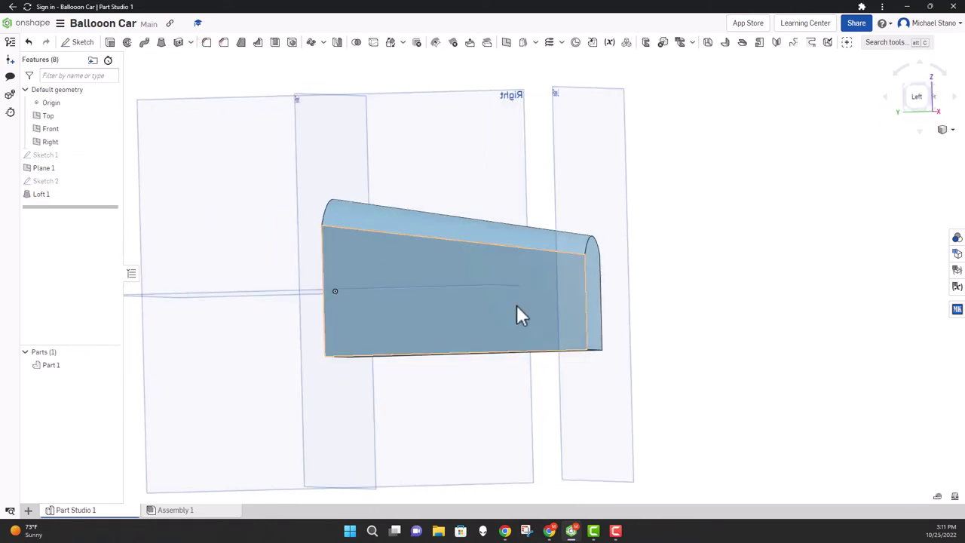
scroll(814, 209, down, 3)
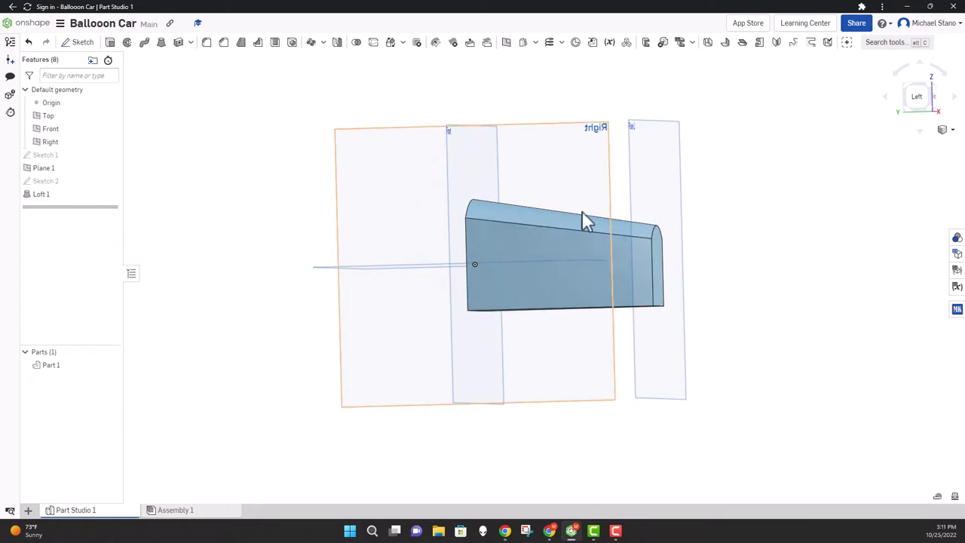
right_drag(344, 173, 343, 192)
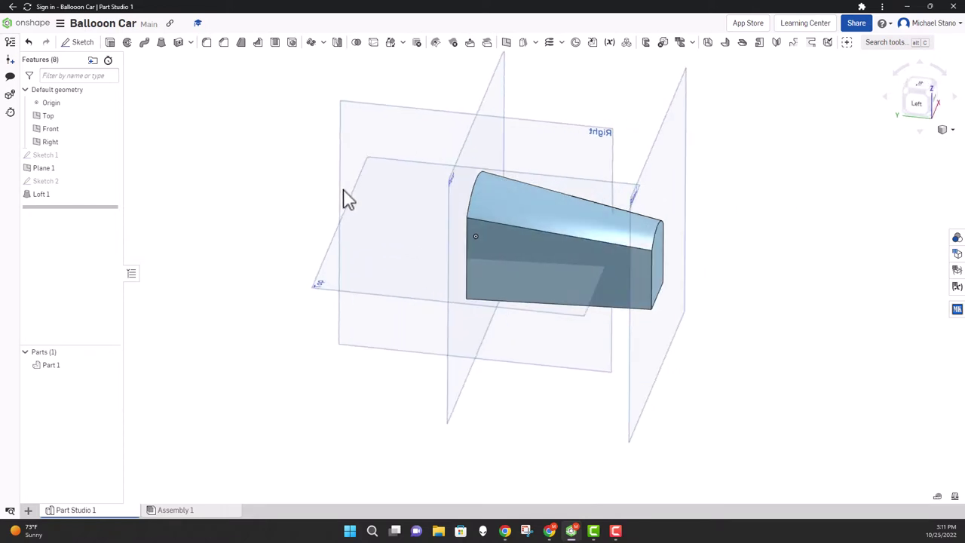
click(354, 138)
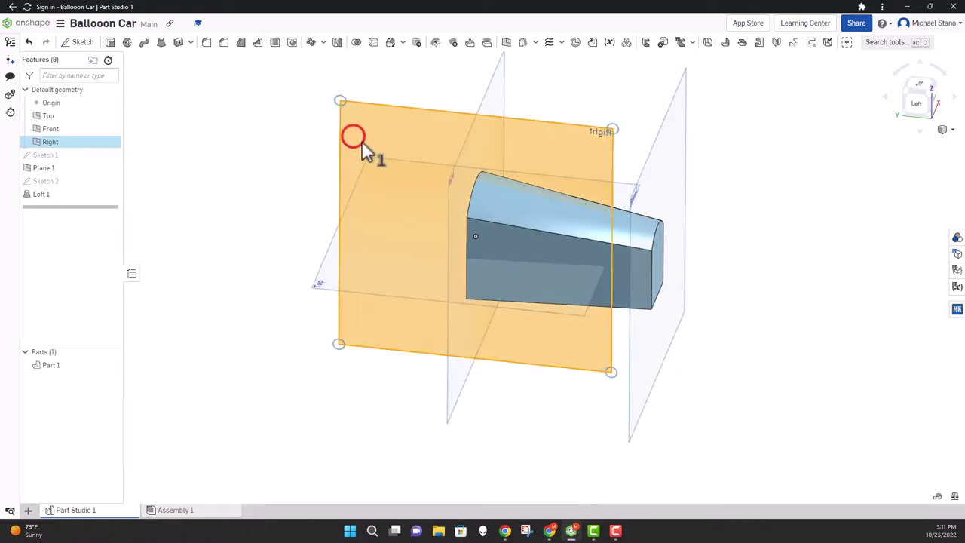
click(83, 44)
click(946, 128)
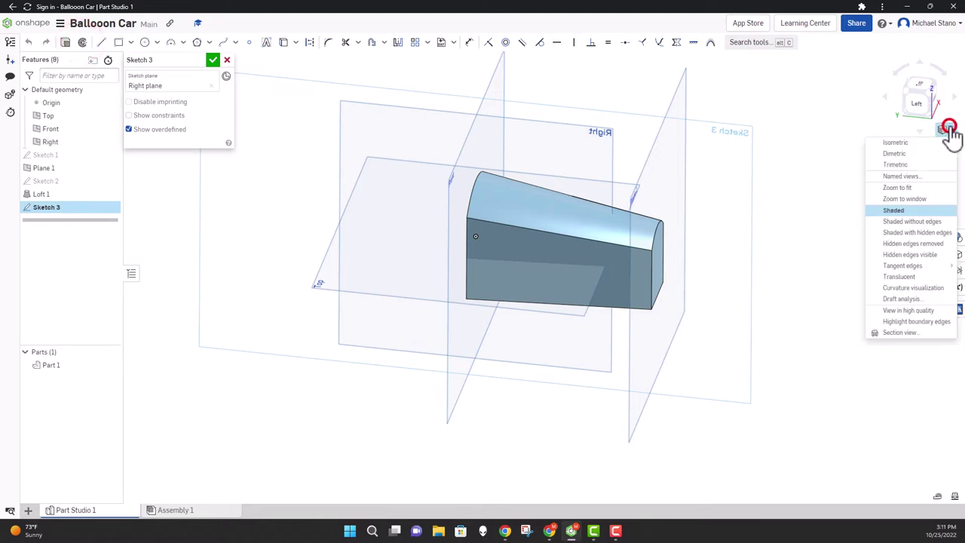
click(902, 332)
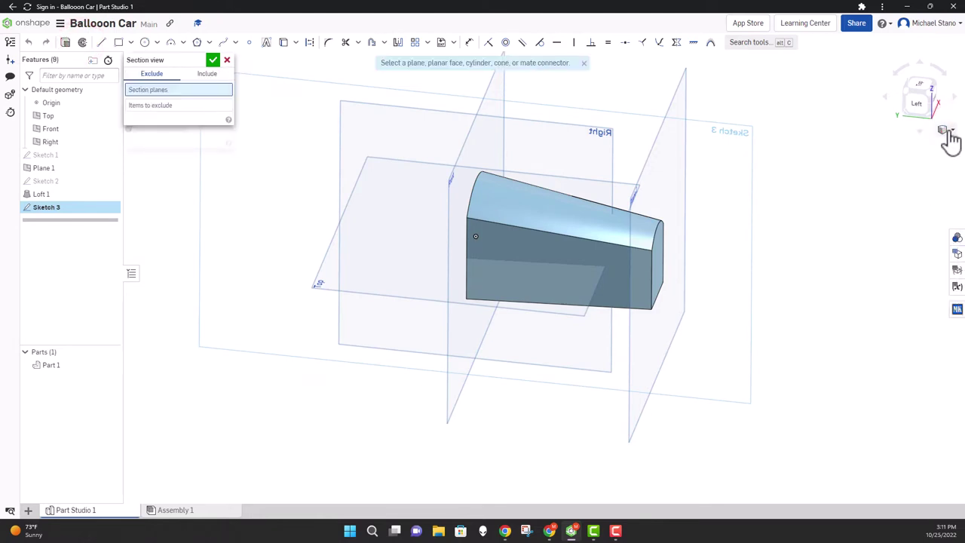
click(370, 119)
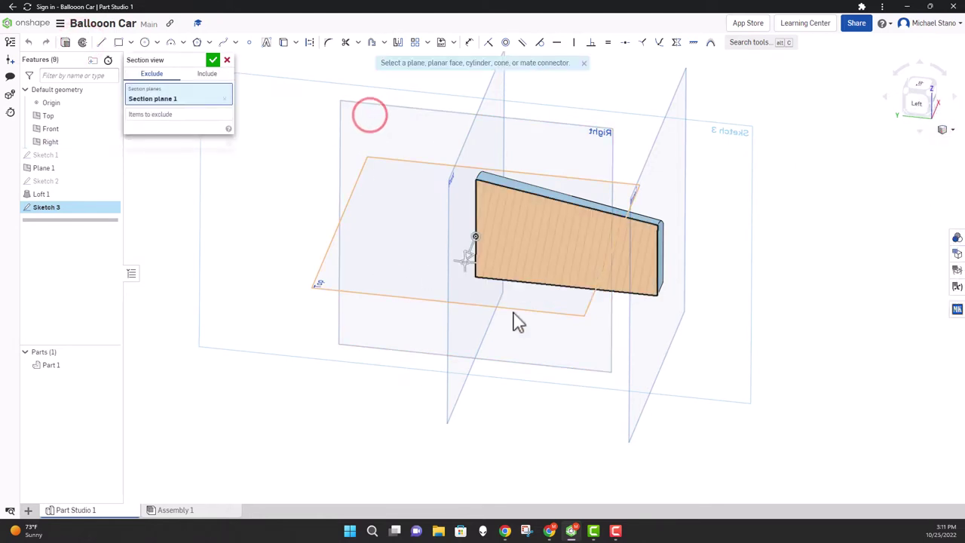
right_drag(513, 319, 520, 334)
key(n)
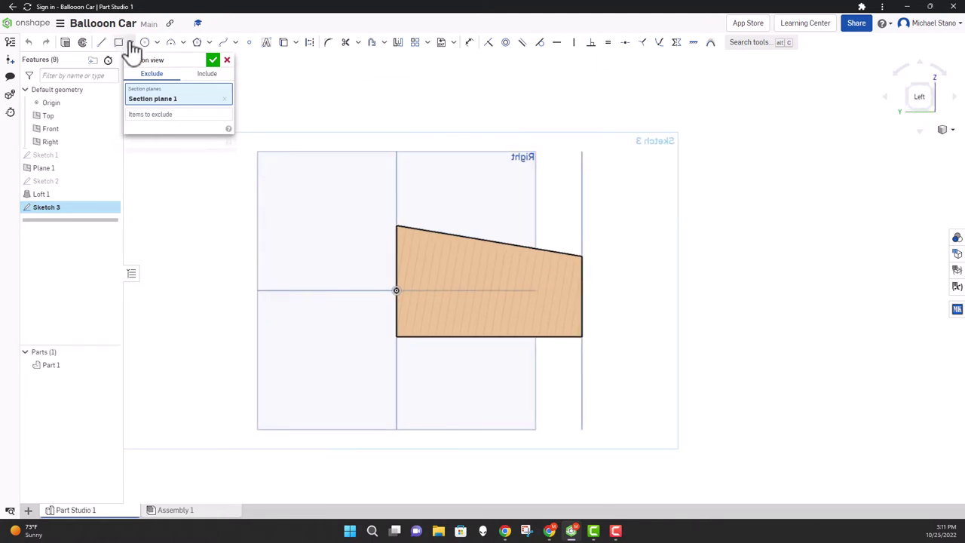
Draw a closed triangle over the body's narrow end, outer side about 2.1 in, with its slanted side crossing the section, and finish the sketch
click(104, 40)
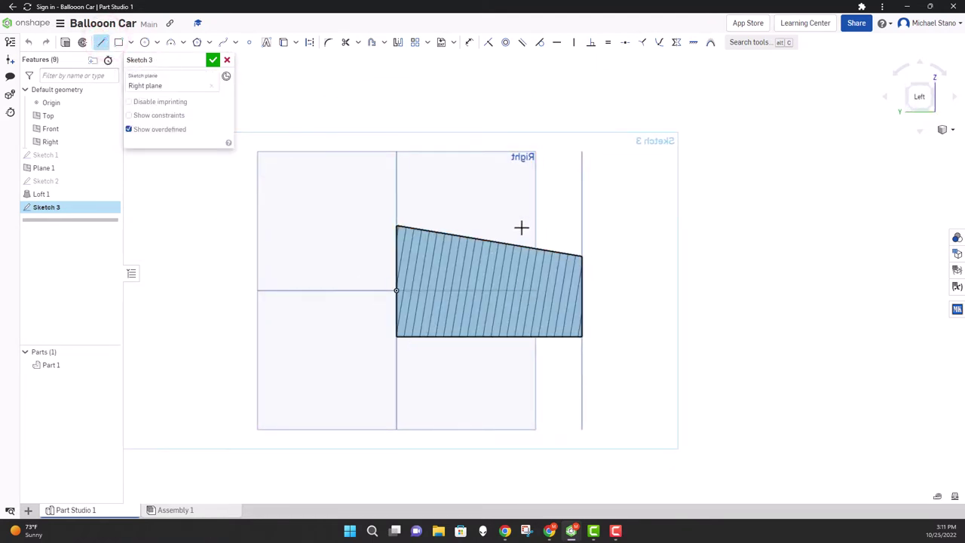
click(594, 337)
click(609, 240)
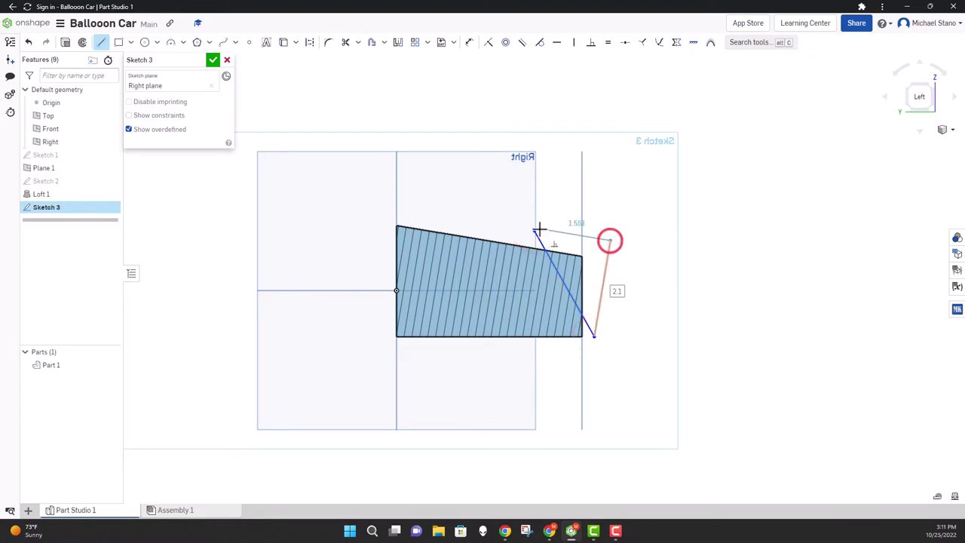
click(533, 231)
key(Escape)
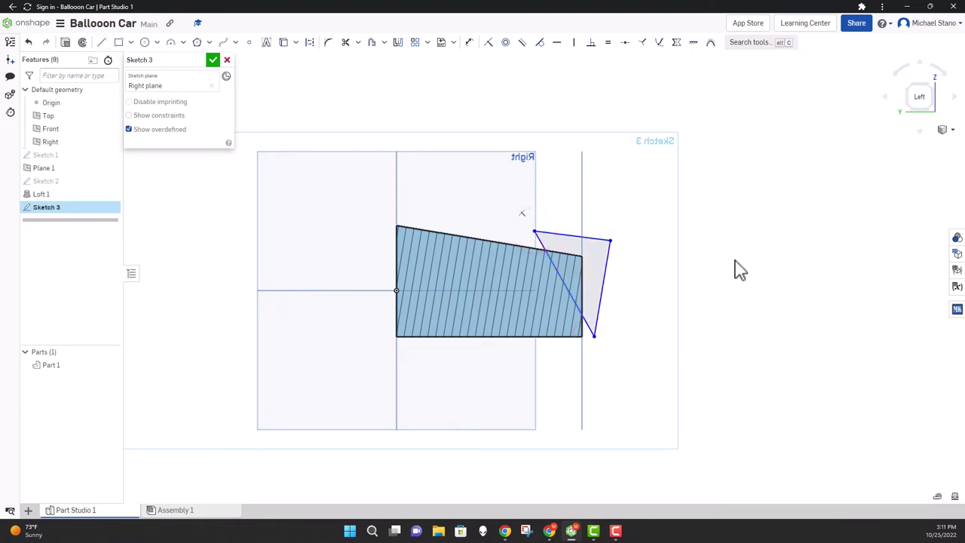
key(shift+7)
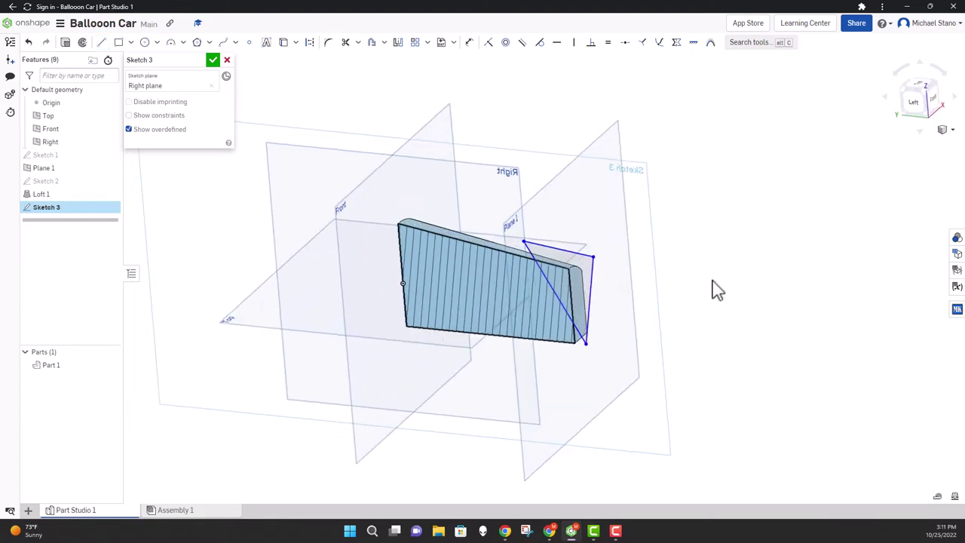
click(213, 61)
Cut the triangular sketch region symmetrically through the body's narrow end with a 4 in Remove extrude, switching off the section view
click(109, 41)
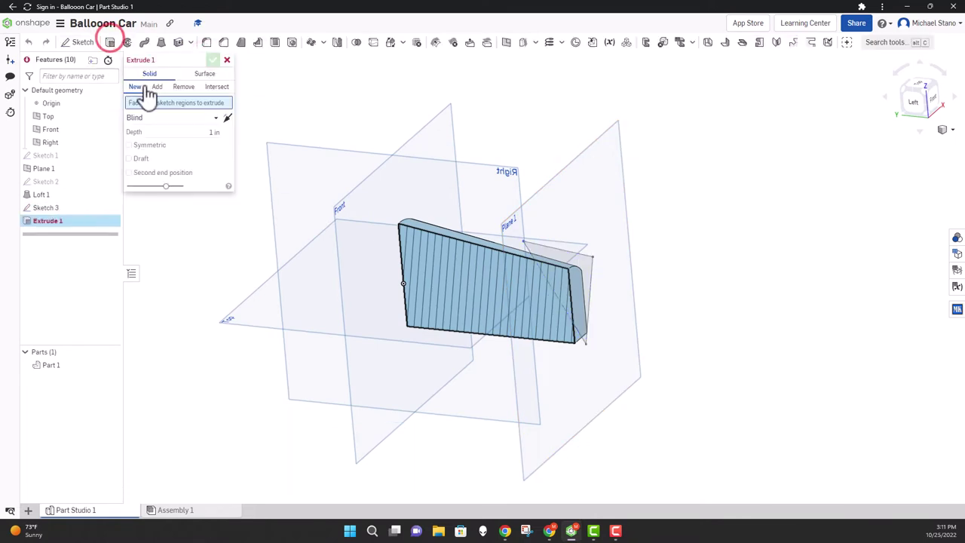
click(185, 86)
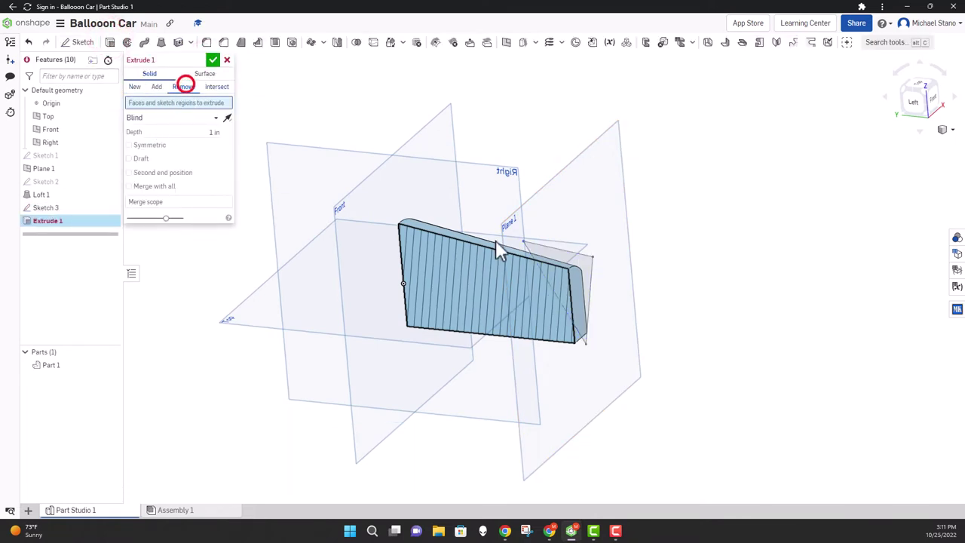
click(584, 267)
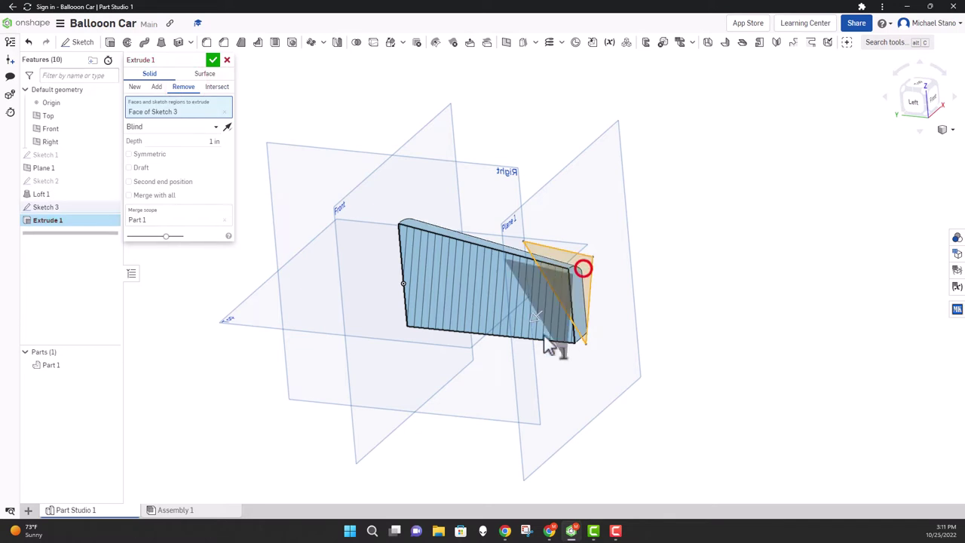
click(129, 154)
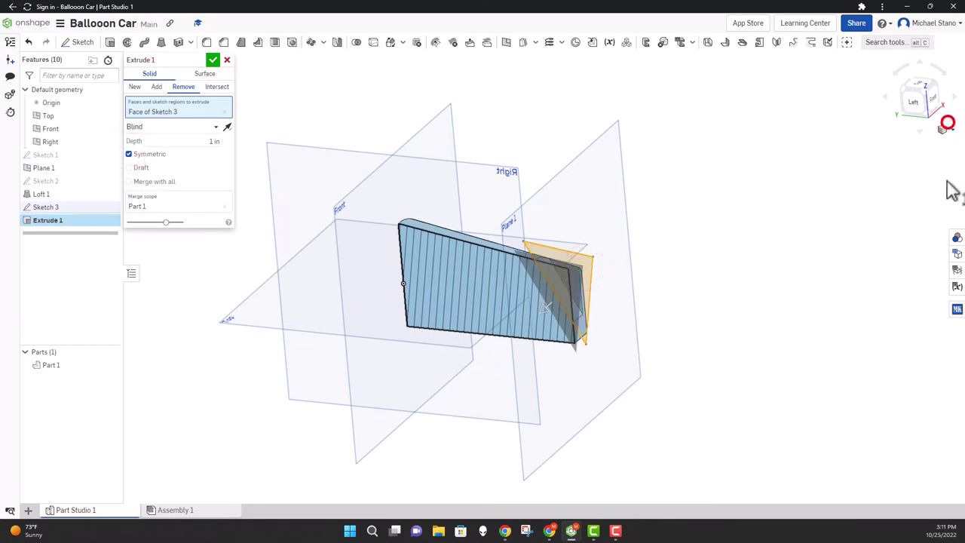
click(942, 128)
click(907, 353)
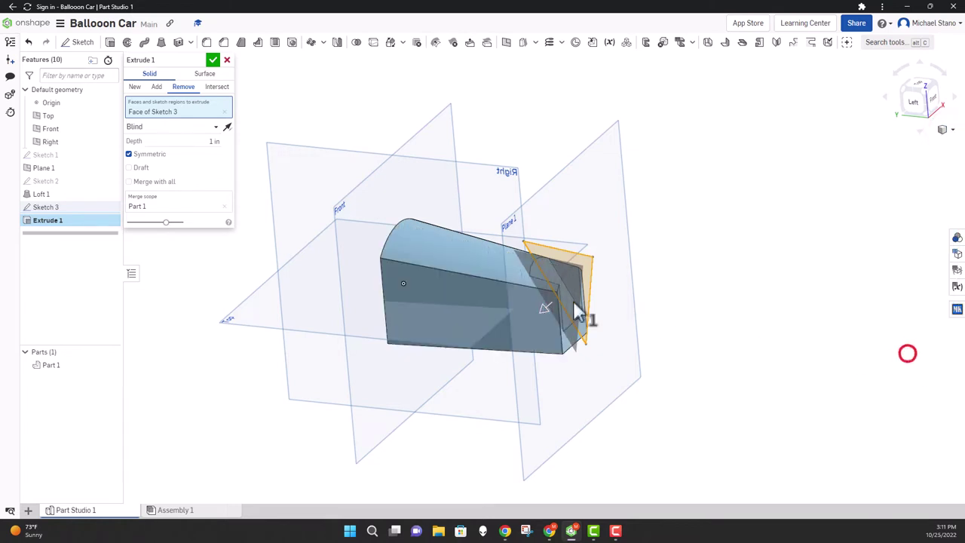
drag(545, 309, 500, 341)
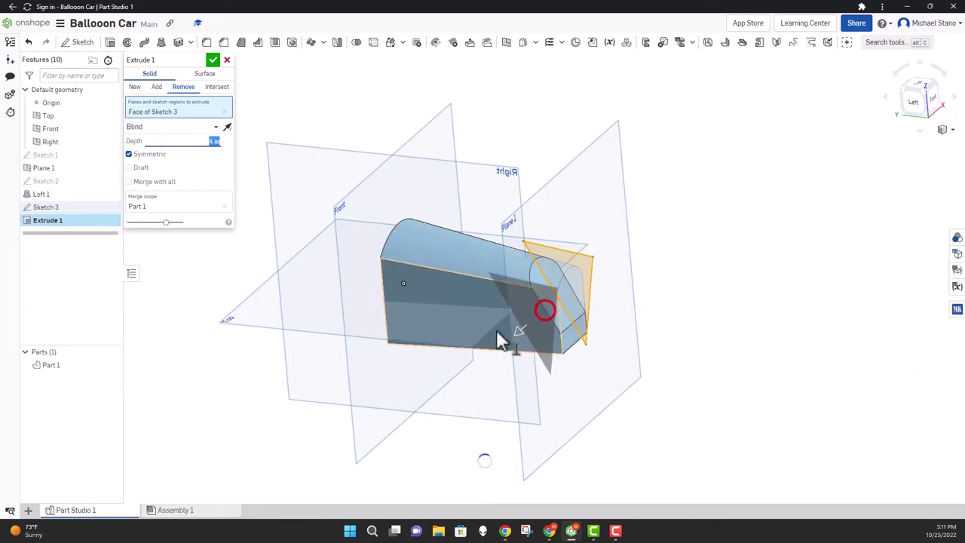
click(213, 59)
Start a sketch on the Right plane, view it straight on and section the body along that plane
right_drag(237, 265, 340, 316)
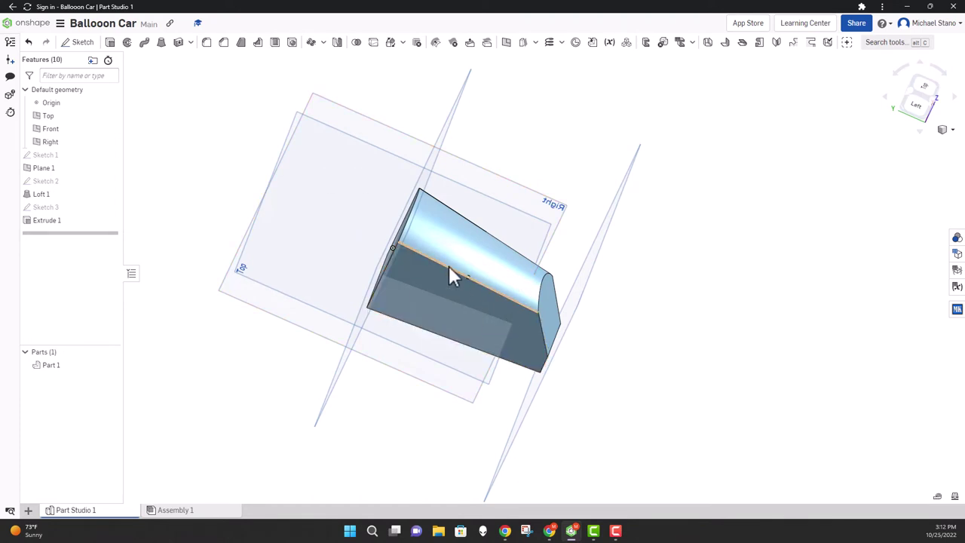
click(72, 42)
click(374, 132)
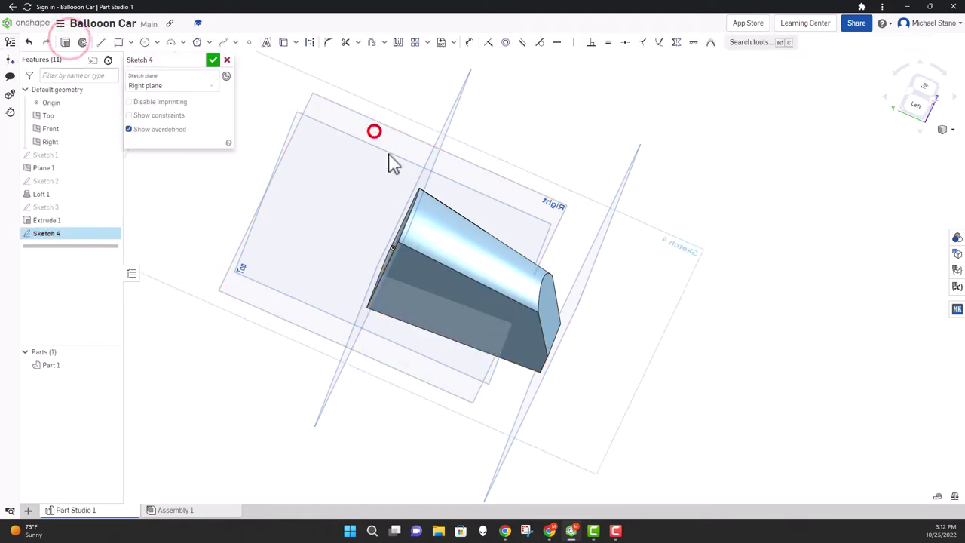
key(n)
click(941, 128)
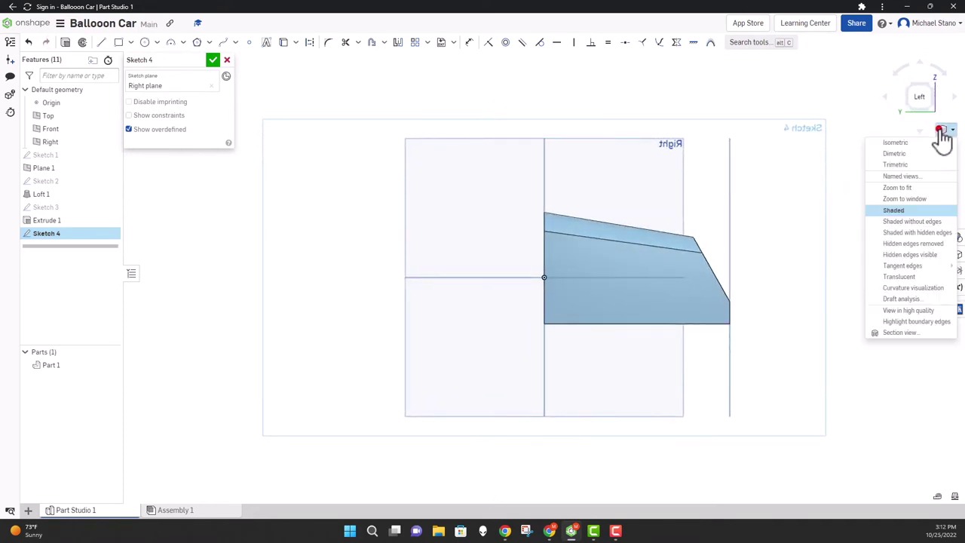
click(918, 337)
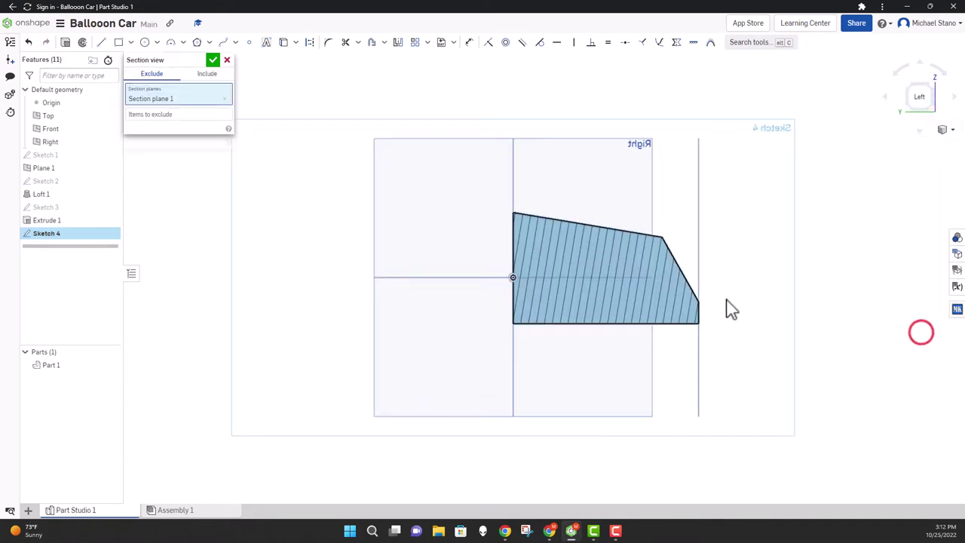
Draw two level corner rectangles about 0.5 in wide just above the body's bottom edge, one toward each end
click(118, 42)
scroll(373, 314, up, 3)
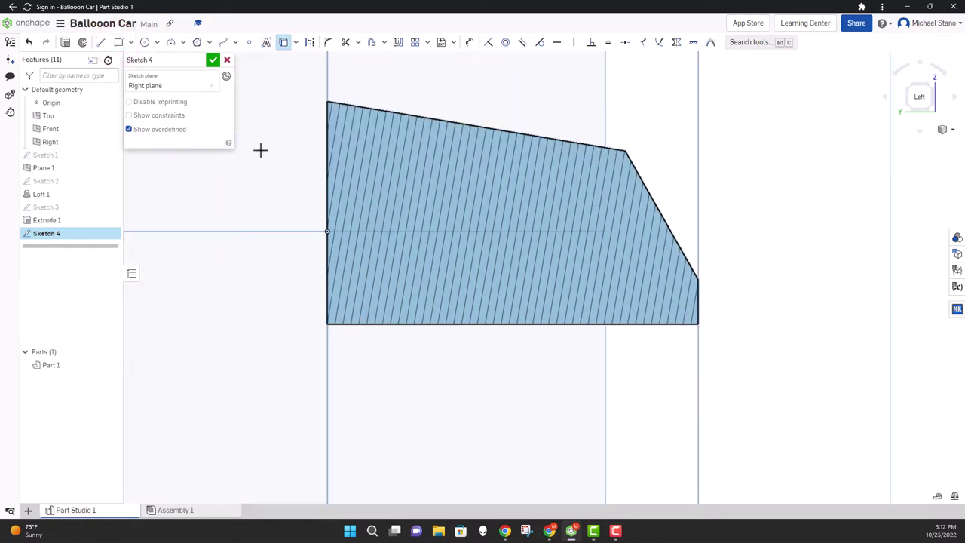
key(g)
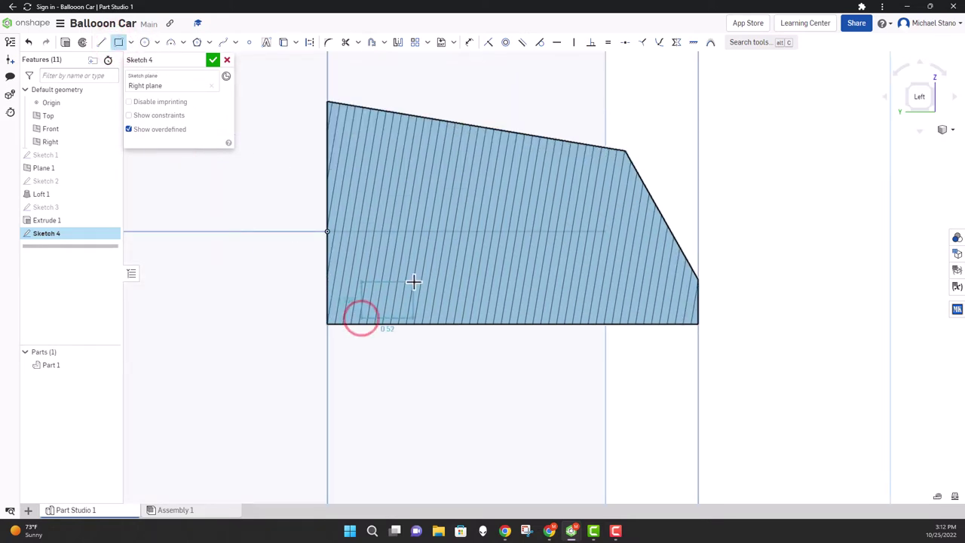
click(417, 281)
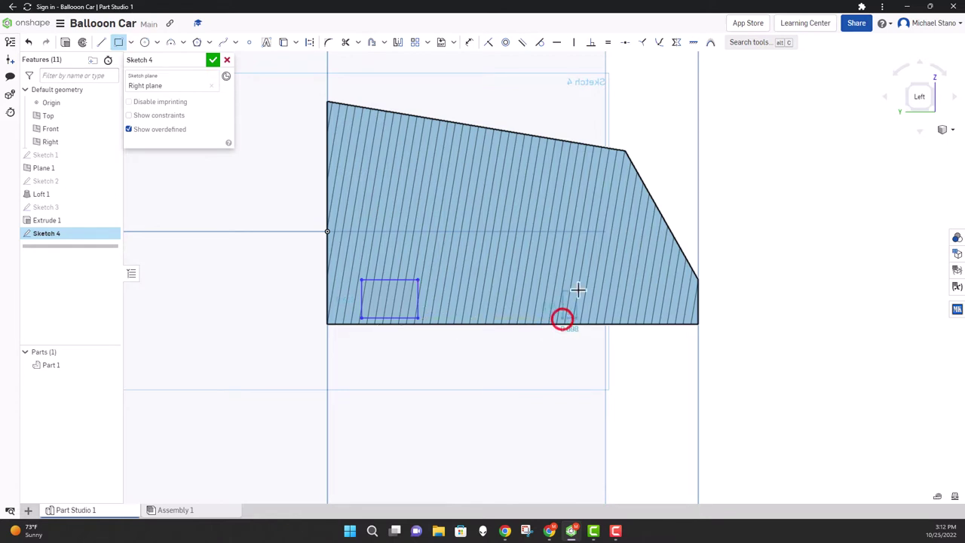
click(621, 283)
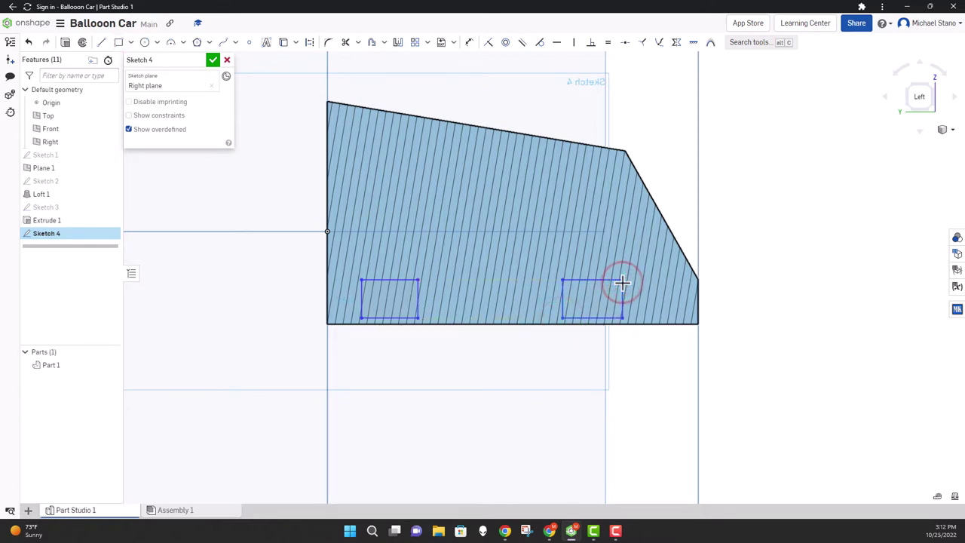
Dimension the rectangle near the body's wide end to 0.5 in wide and 0.375 in high
key(d)
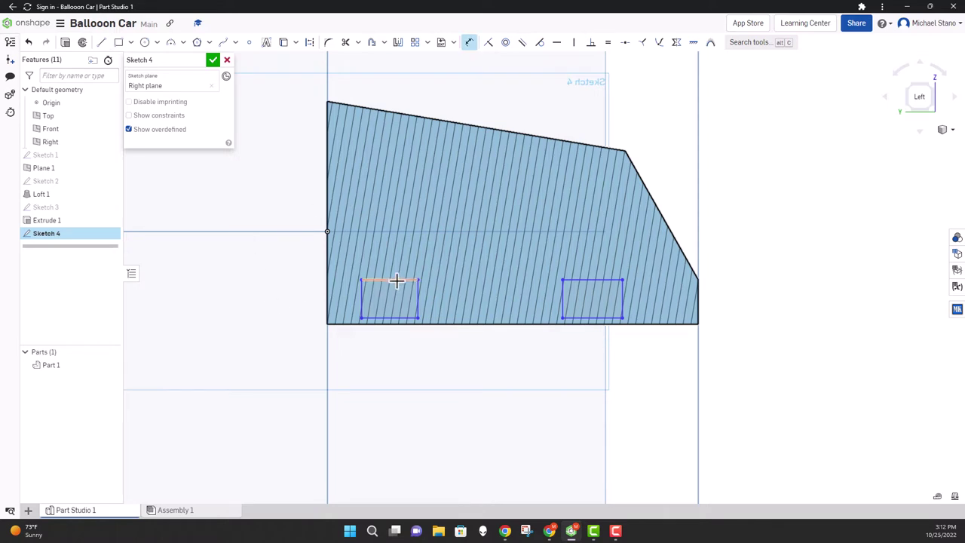
click(396, 279)
click(385, 247)
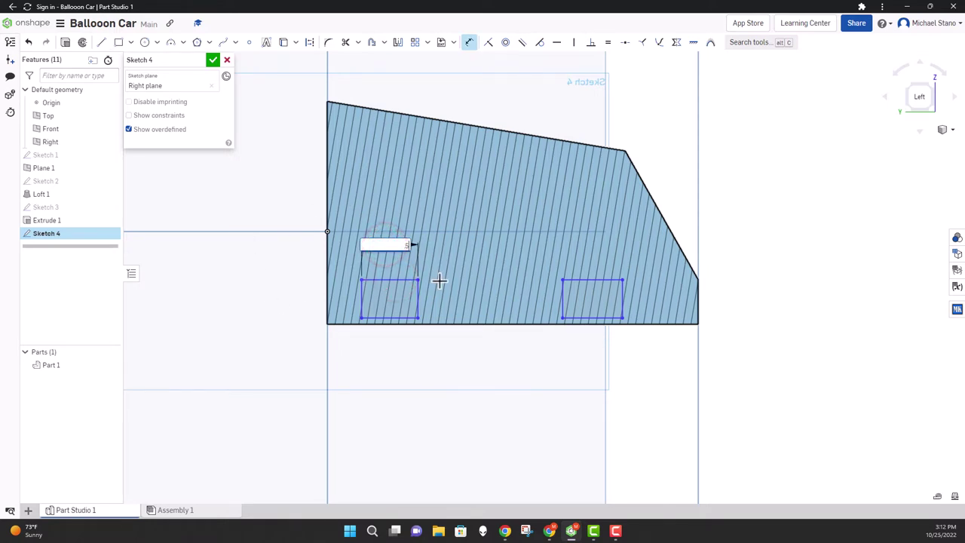
text(.5)
key(Return)
scroll(445, 278, down, 1)
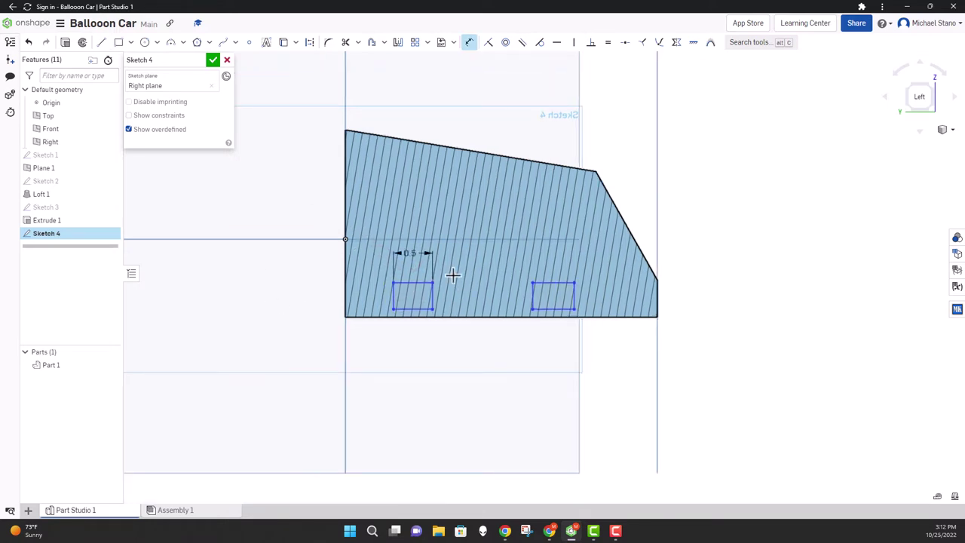
click(391, 295)
click(359, 294)
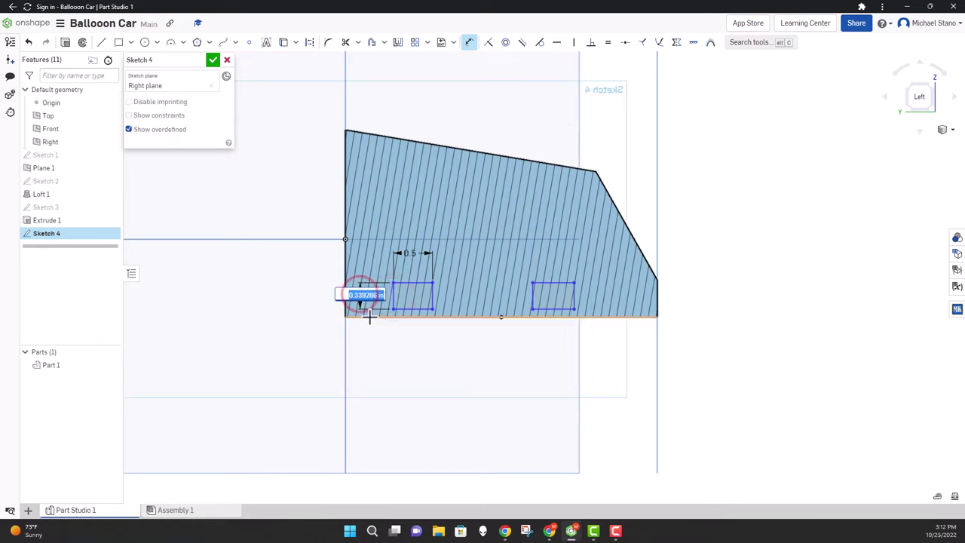
text(.375)
key(Return)
Move the front rectangle closer to the body's narrow end and bring both rectangles down nearer the bottom edge
scroll(431, 299, up, 2)
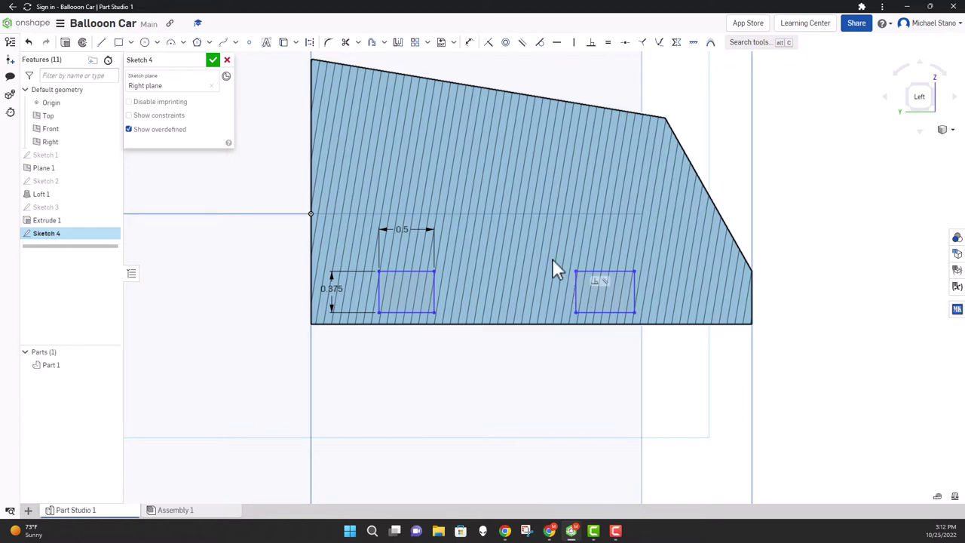
drag(551, 252, 642, 331)
drag(633, 288, 723, 300)
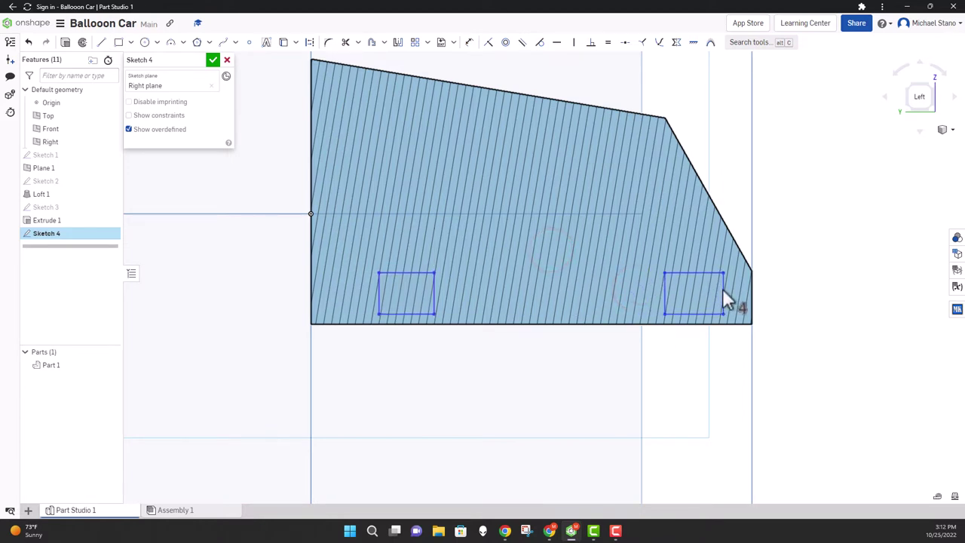
click(559, 402)
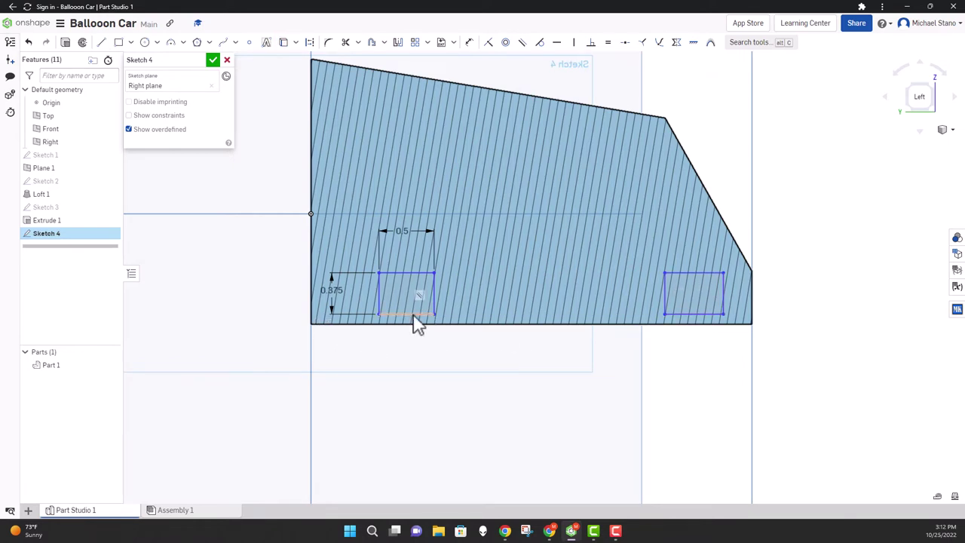
drag(414, 315, 414, 324)
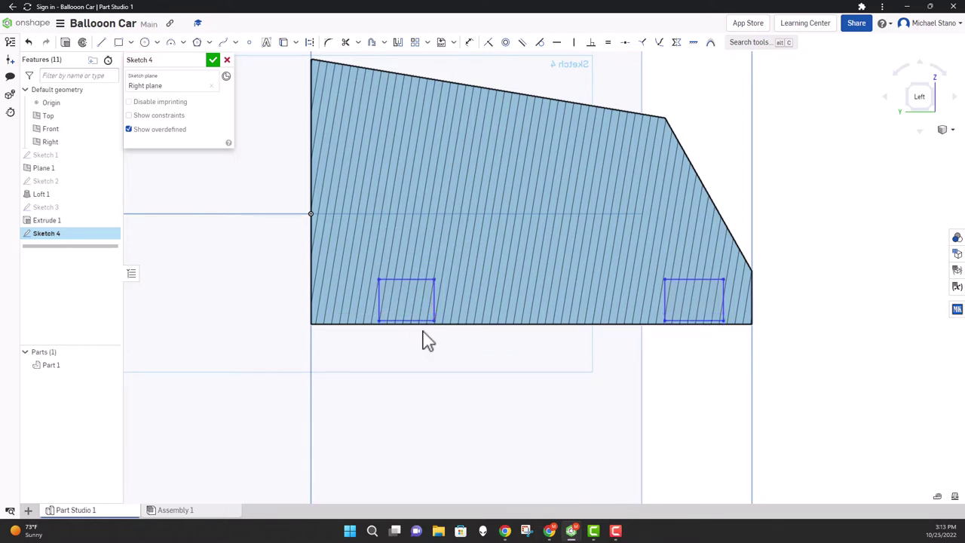
scroll(563, 360, up, 3)
scroll(562, 360, down, 3)
Project the body's bottom edge into the sketch with the Use tool
right_drag(562, 362, 518, 361)
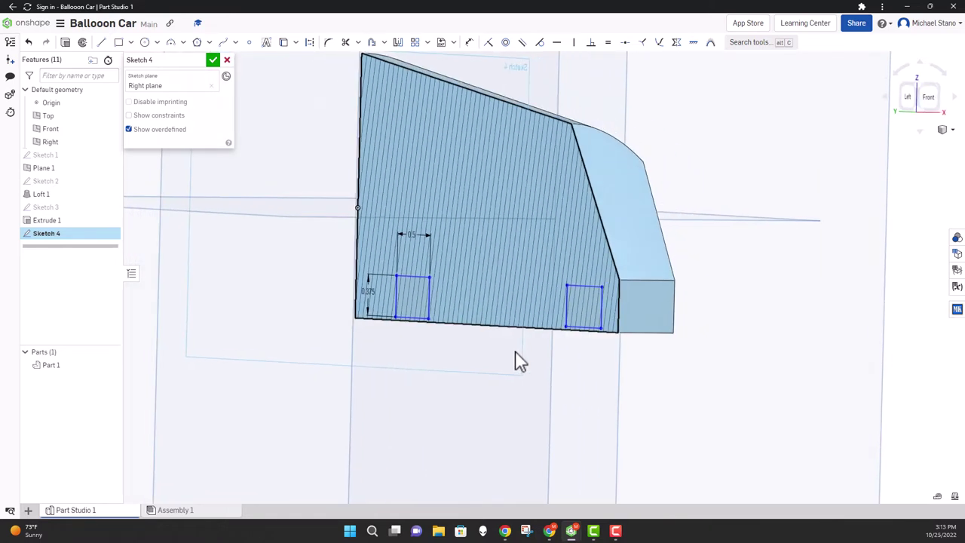
click(644, 335)
mouse_move(553, 390)
right_down()
mouse_move(551, 398)
mouse_move(506, 391)
mouse_move(561, 369)
mouse_move(599, 379)
mouse_move(580, 357)
right_up()
key(u)
click(558, 334)
scroll(580, 357, up, 5)
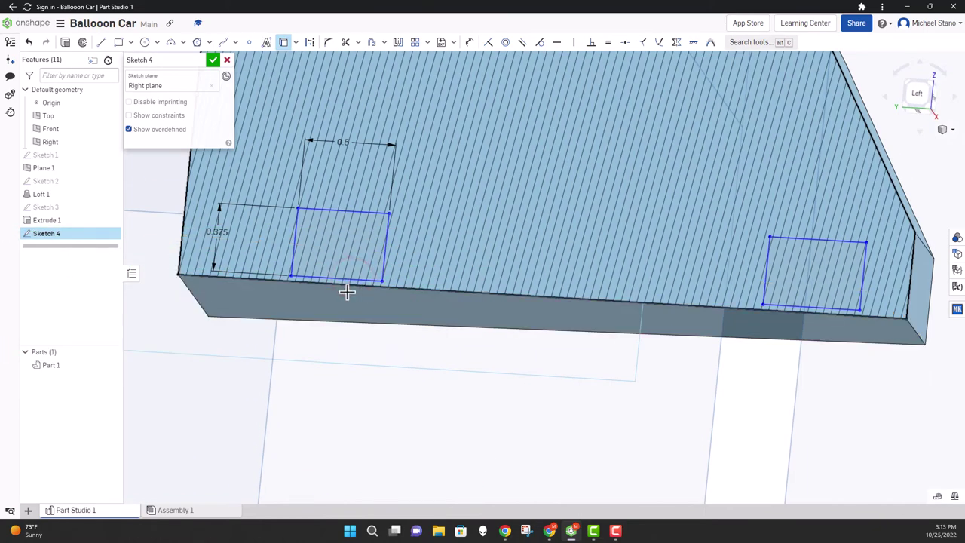
right_drag(352, 279, 417, 294)
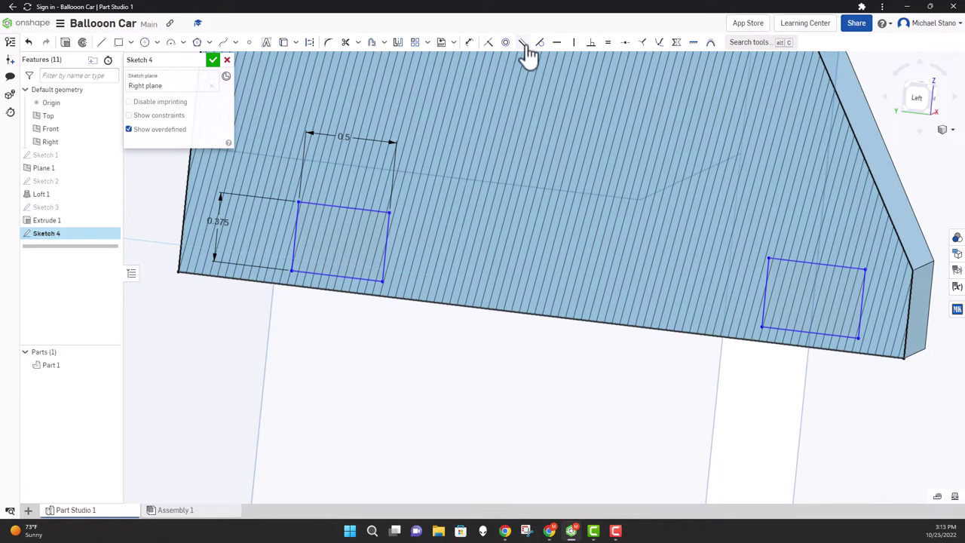
Make the rear rectangle's bottom side coincident with the body's projected bottom edge
click(624, 43)
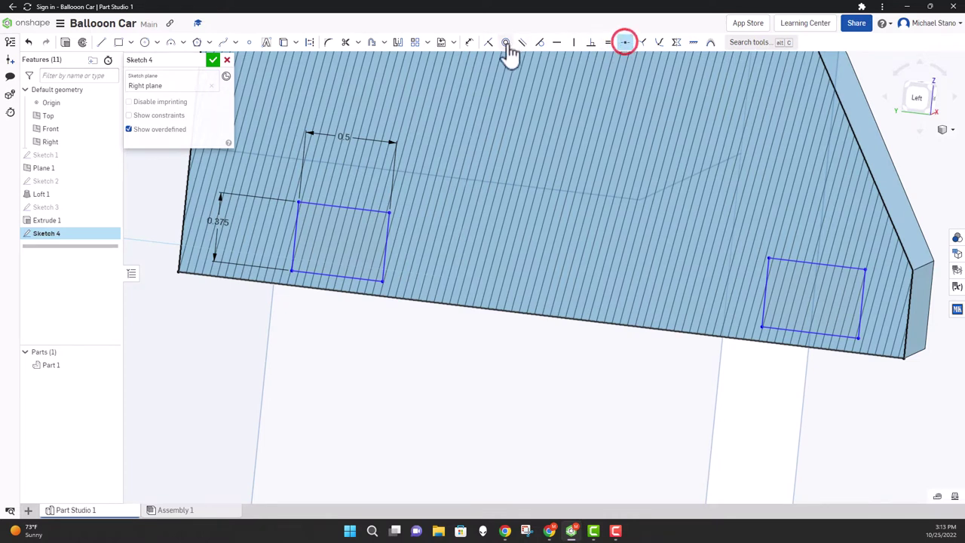
click(486, 45)
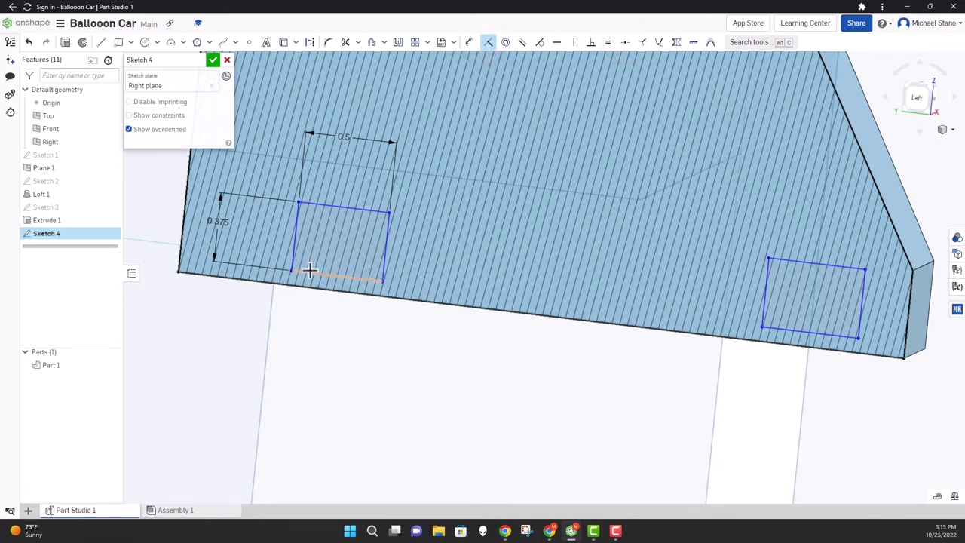
click(308, 272)
click(304, 285)
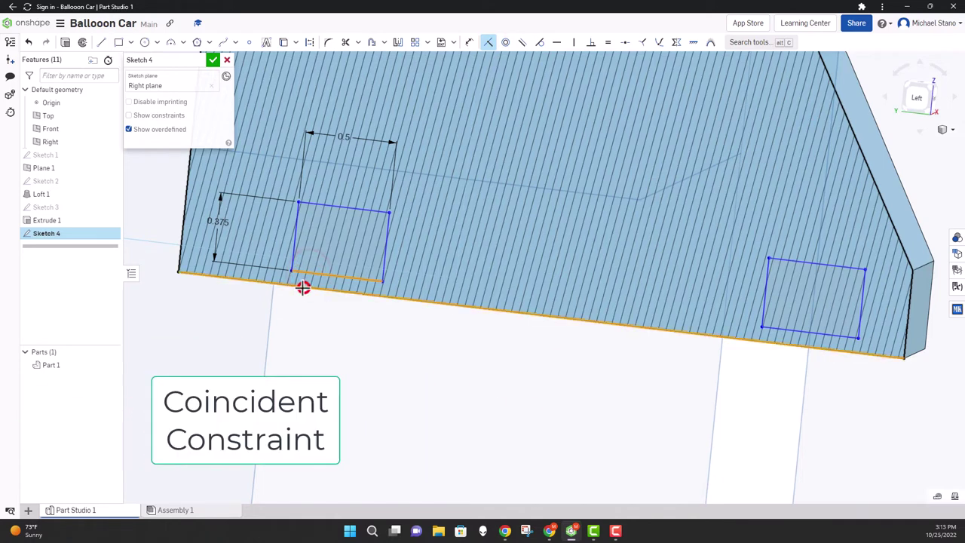
Select the whole rear rectangle and shift it along the bottom edge closer to the body's wide end
scroll(530, 312, down, 3)
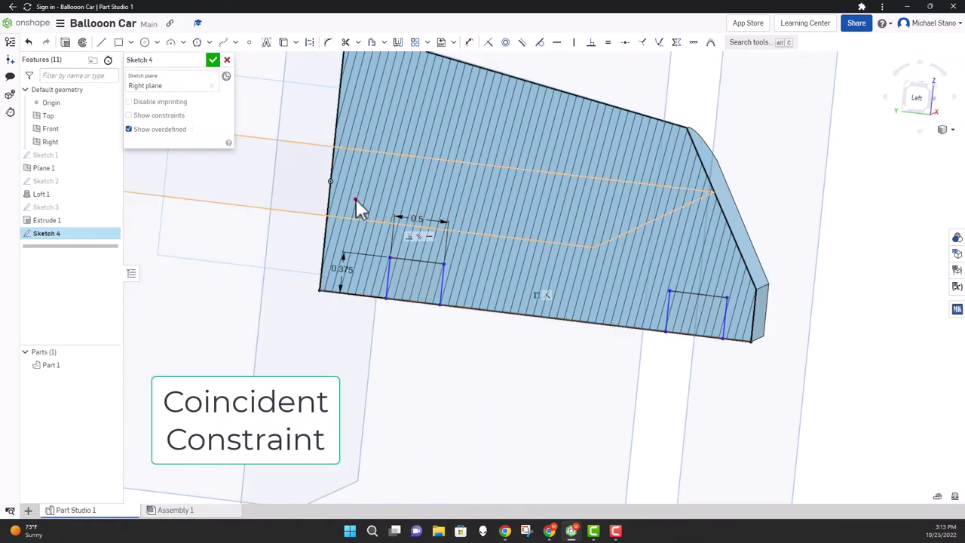
mouse_move(355, 199)
mouse_down()
mouse_move(457, 339)
mouse_move(464, 334)
mouse_move(422, 309)
mouse_up()
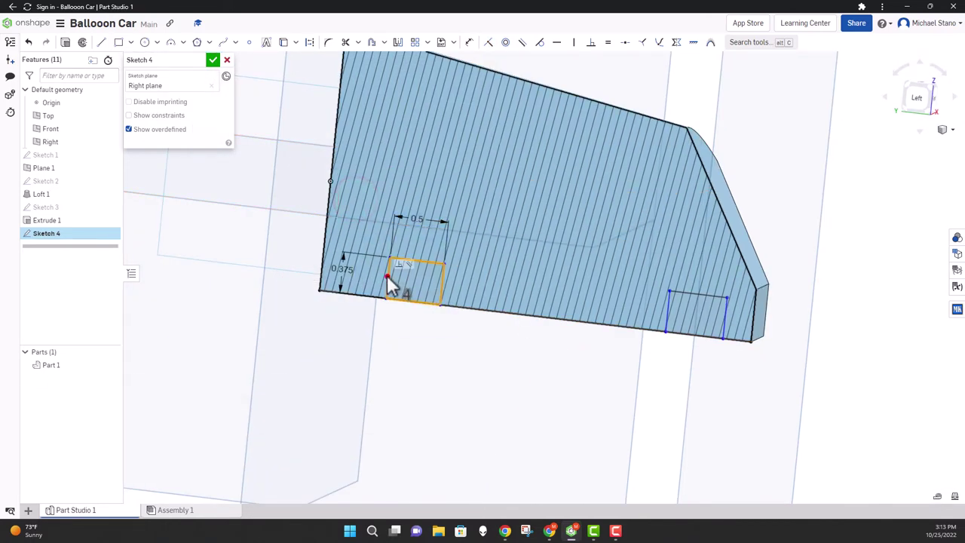
drag(387, 277, 350, 269)
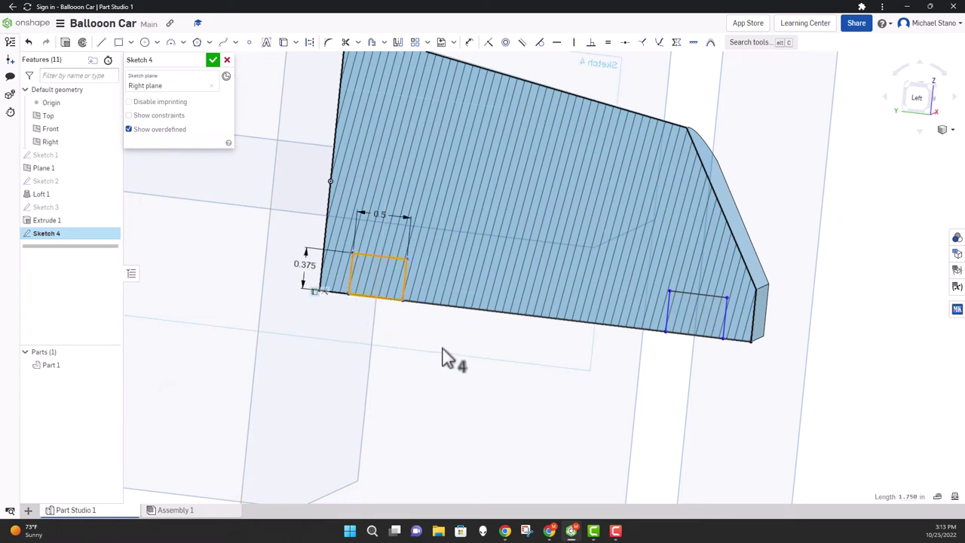
Dimension the front rectangle's width to 0.5 in and finish the sketch
key(u)
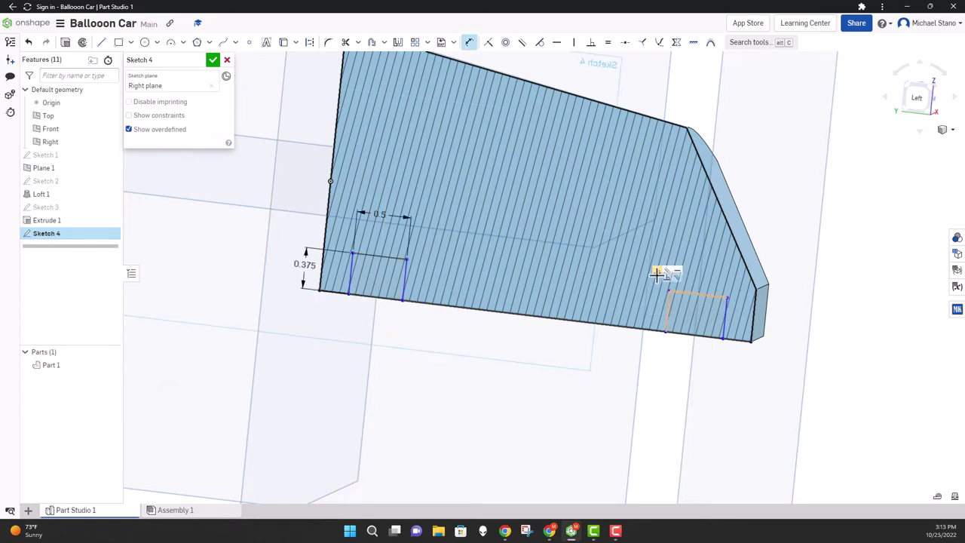
click(695, 292)
click(699, 262)
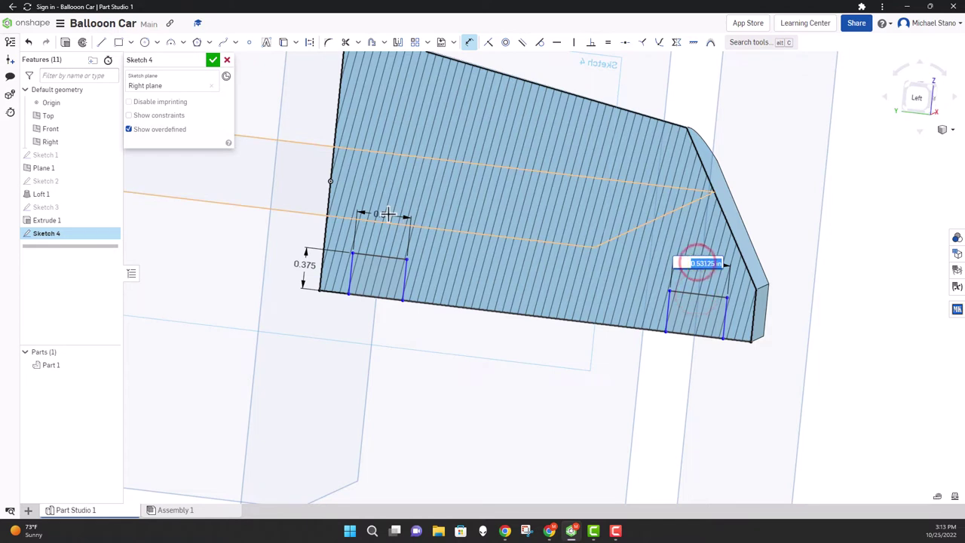
click(387, 214)
click(699, 264)
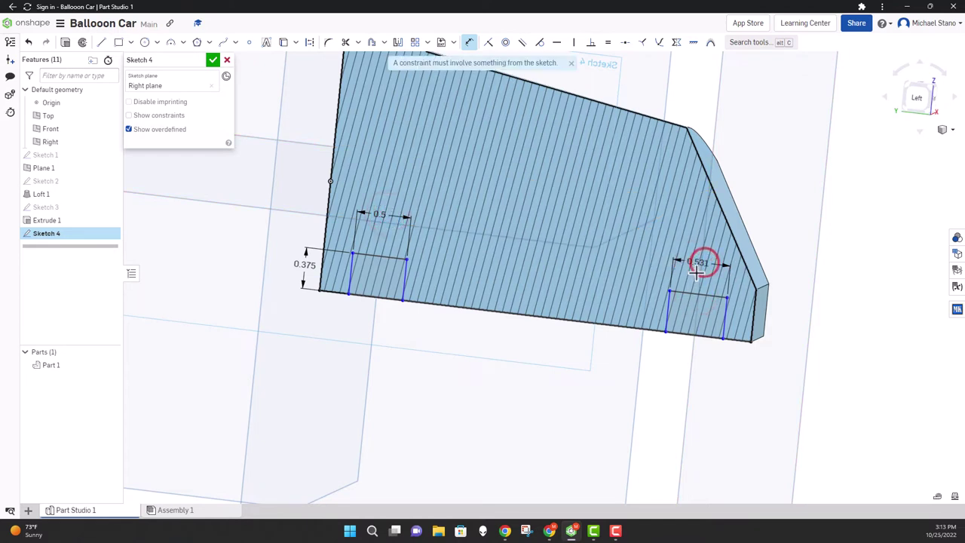
text(0.5)
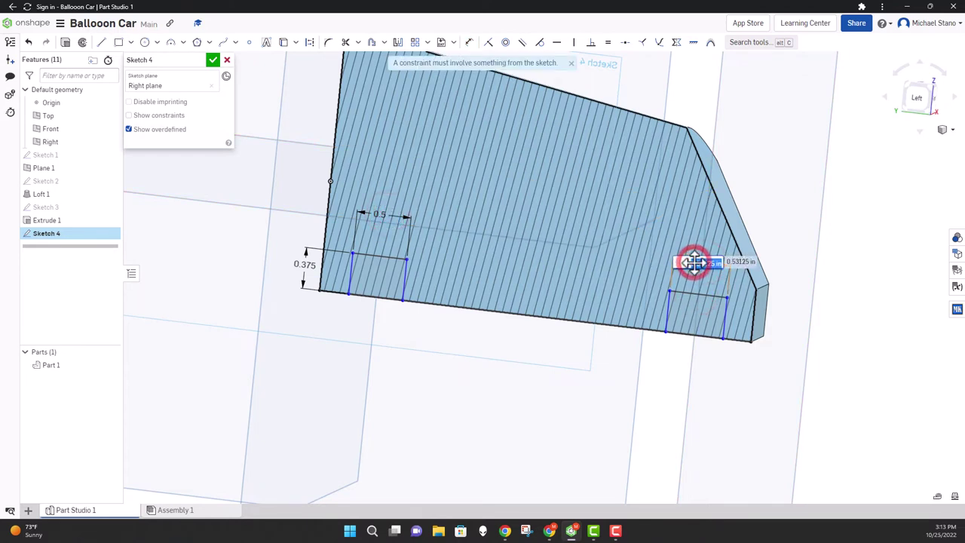
key(Return)
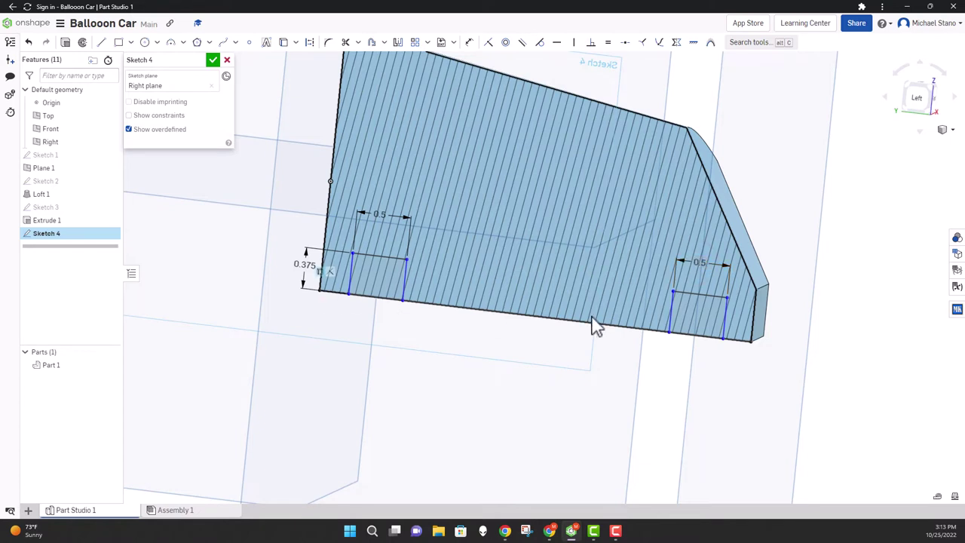
click(646, 310)
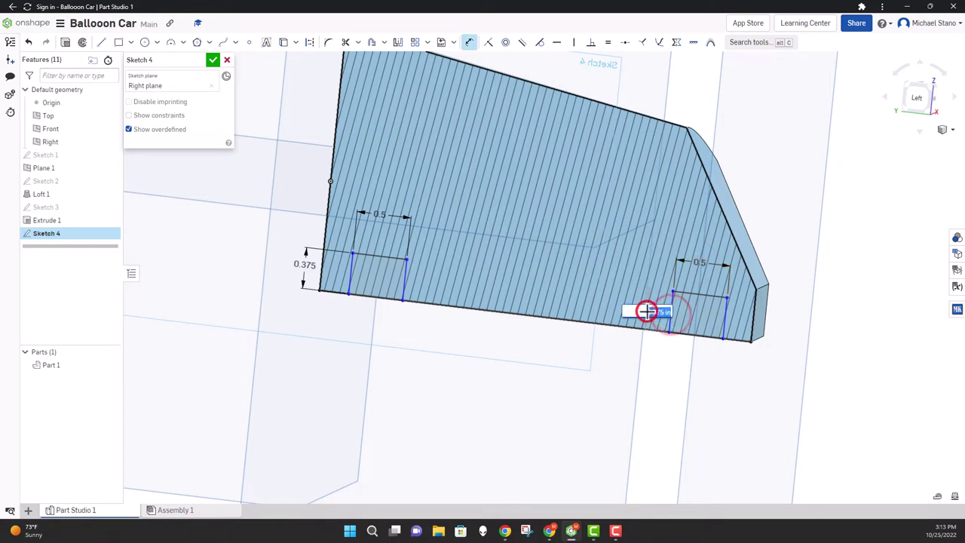
key(Escape)
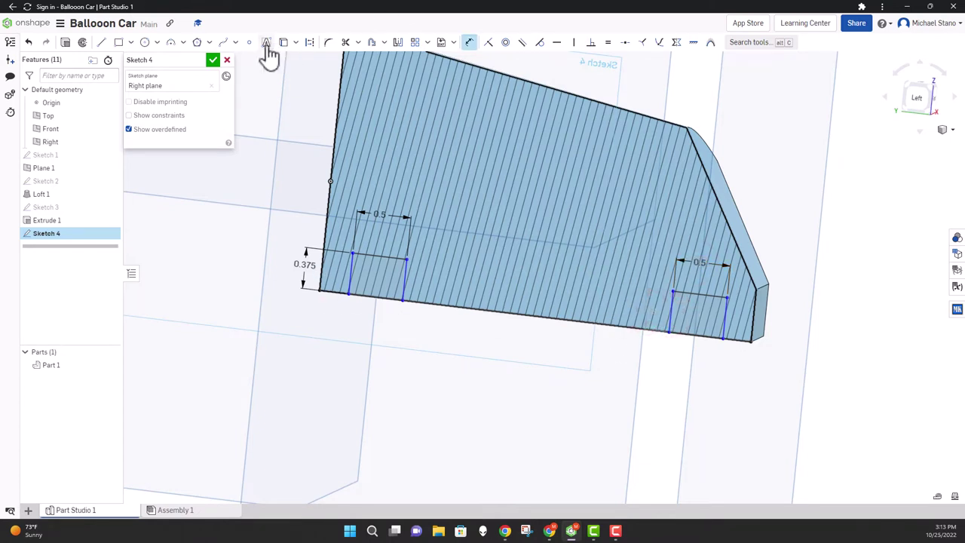
click(213, 61)
Start an Extrude and select both rectangular regions along the body's bottom edge as its profiles
right_drag(265, 168, 204, 107)
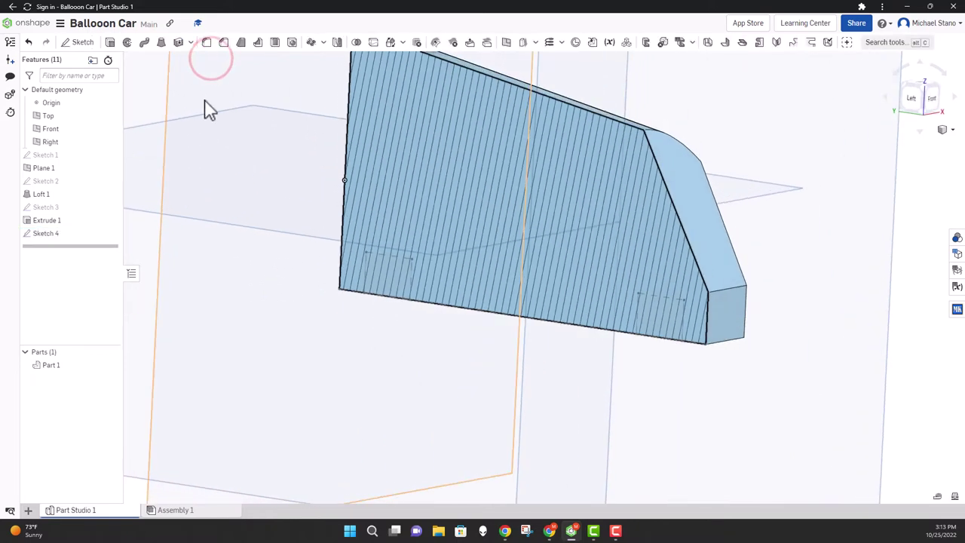
click(112, 42)
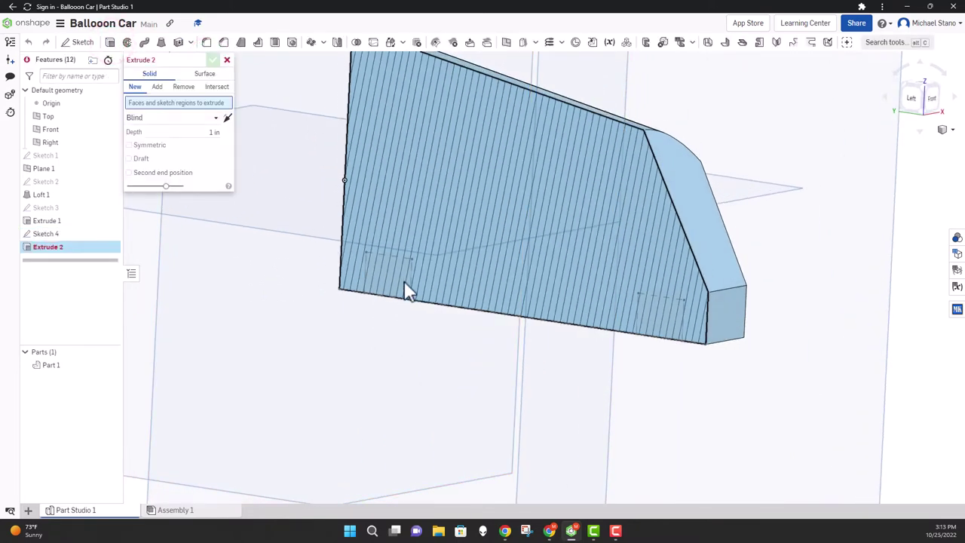
right_drag(404, 290, 411, 223)
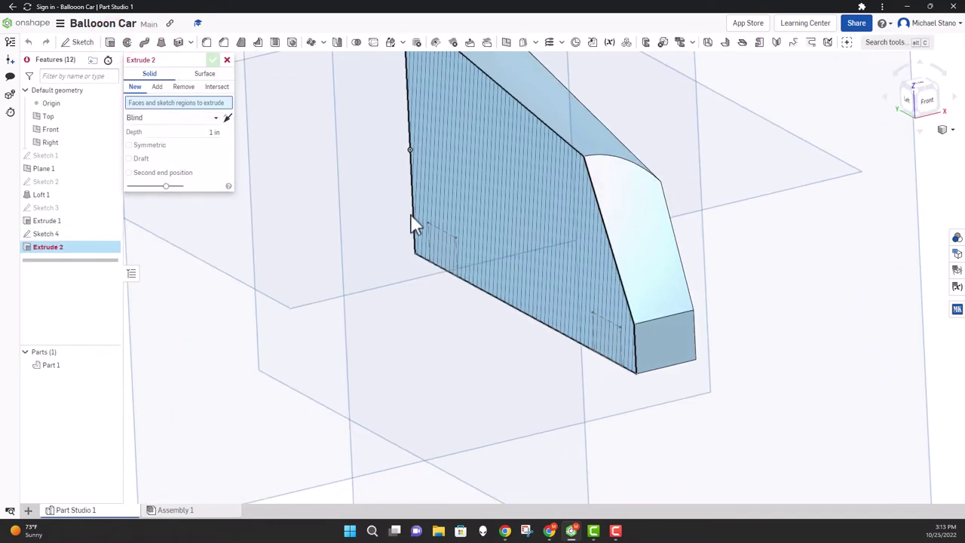
click(618, 336)
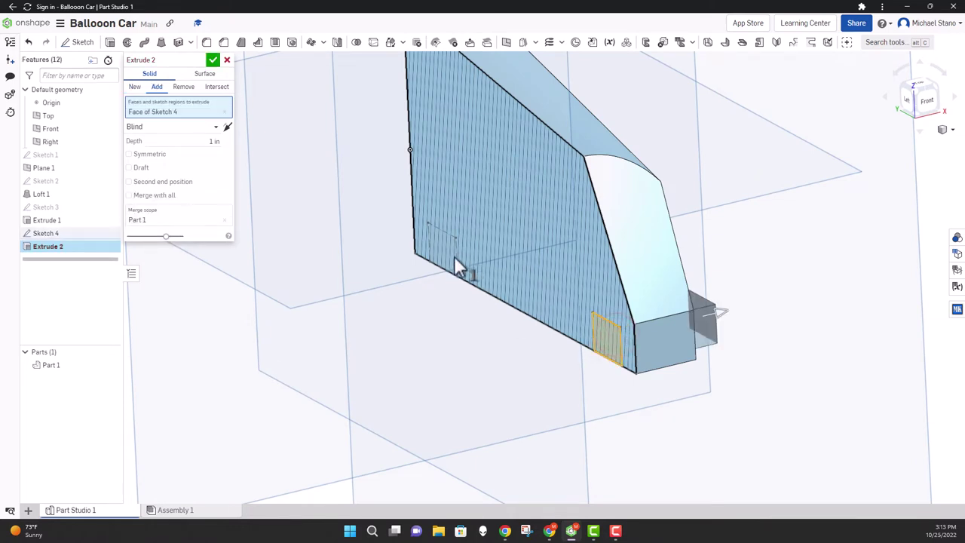
scroll(455, 249, up, 4)
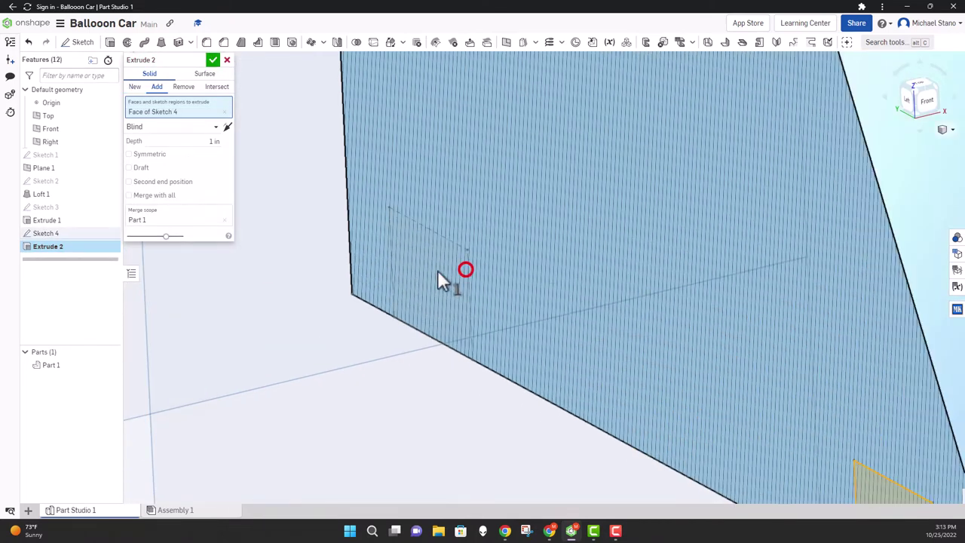
mouse_move(427, 226)
right_down()
mouse_move(408, 253)
mouse_move(477, 281)
mouse_move(429, 234)
right_up()
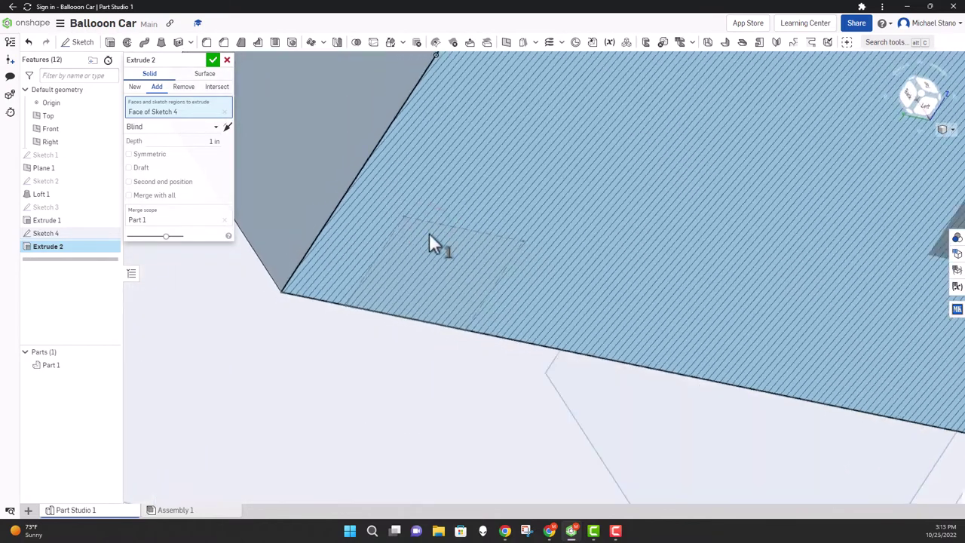
scroll(430, 237, down, 5)
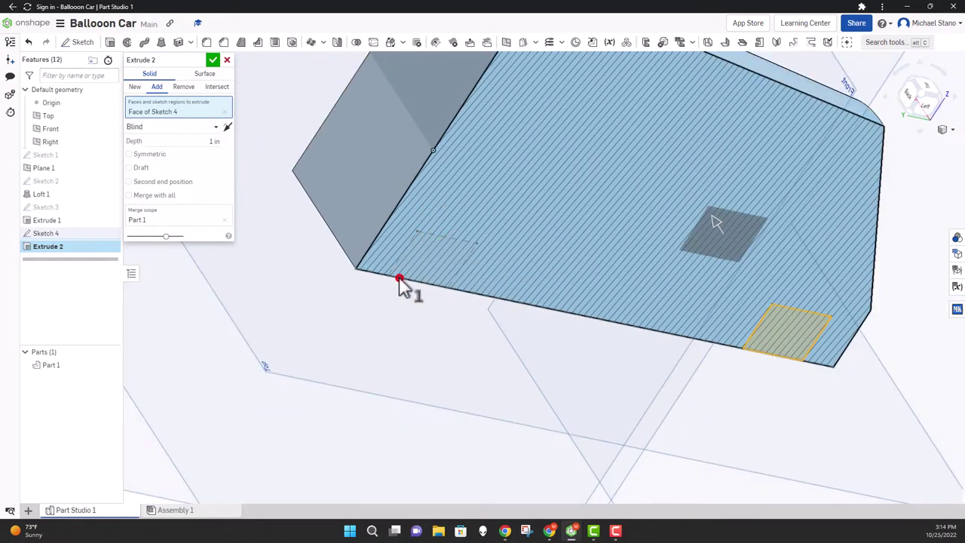
mouse_move(400, 278)
right_down()
mouse_move(409, 266)
mouse_move(377, 263)
mouse_move(444, 237)
mouse_move(438, 260)
mouse_move(465, 263)
right_up()
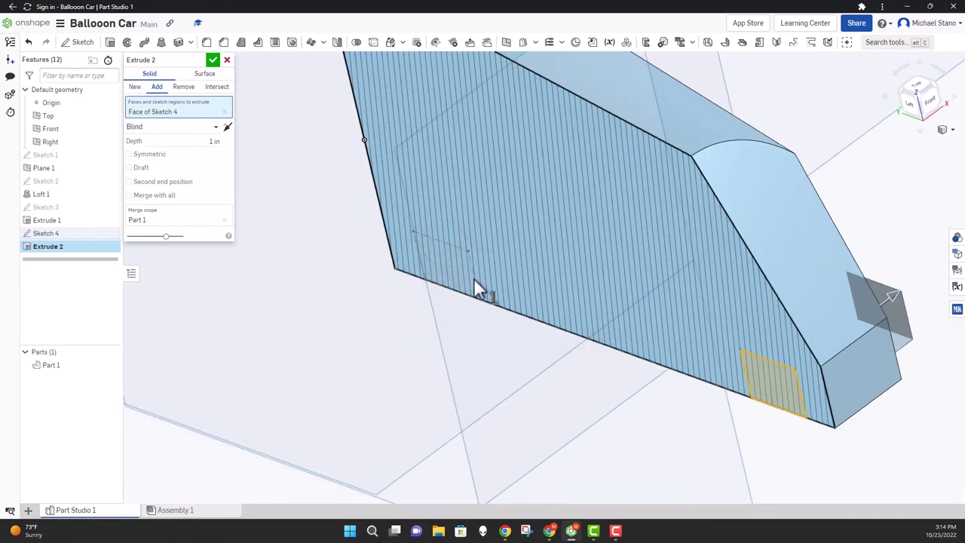
scroll(473, 284, up, 5)
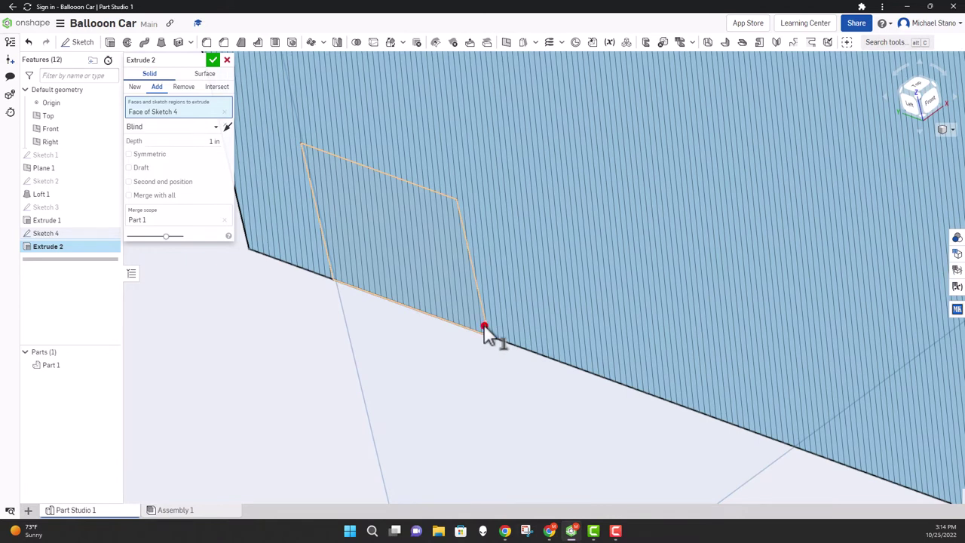
click(486, 332)
Extrude both rectangles symmetrically about the sketch plane to a total depth of 2.3 in, adding them to the body
scroll(484, 323, down, 8)
right_drag(517, 308, 489, 326)
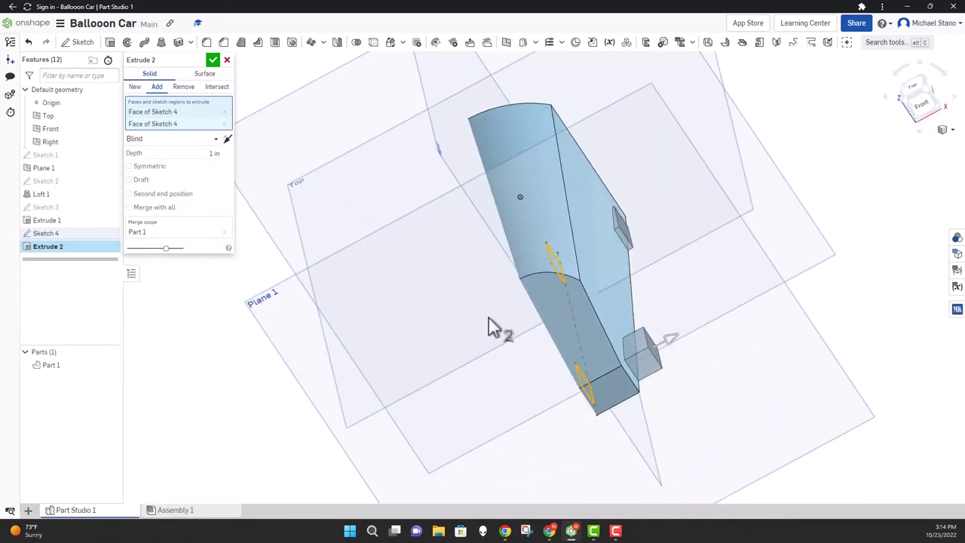
drag(670, 338, 663, 368)
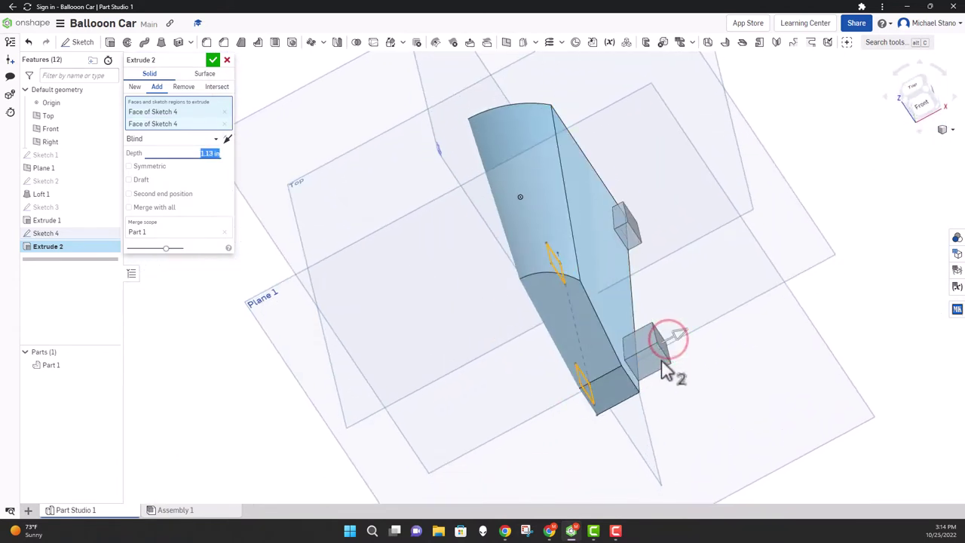
right_drag(670, 303, 711, 282)
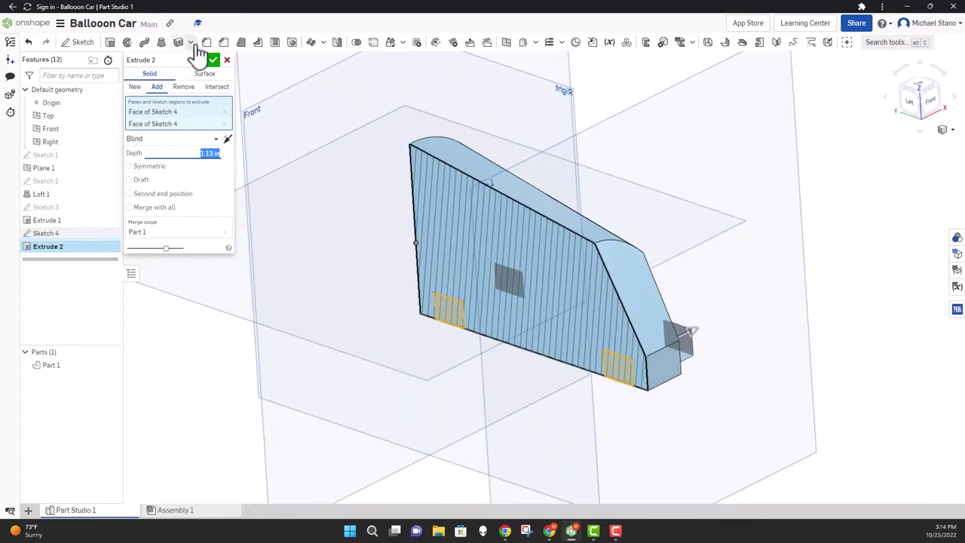
click(128, 166)
right_drag(201, 224, 266, 276)
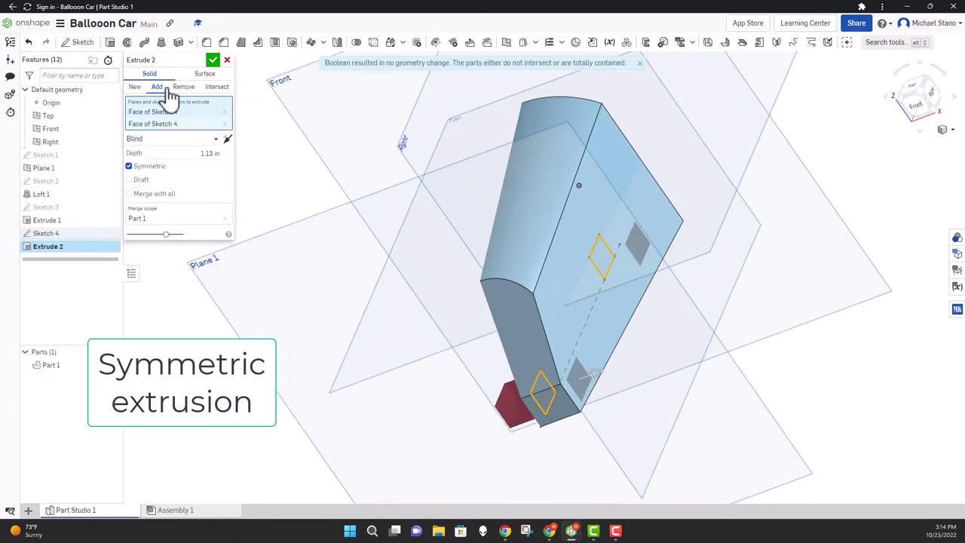
drag(599, 380, 635, 376)
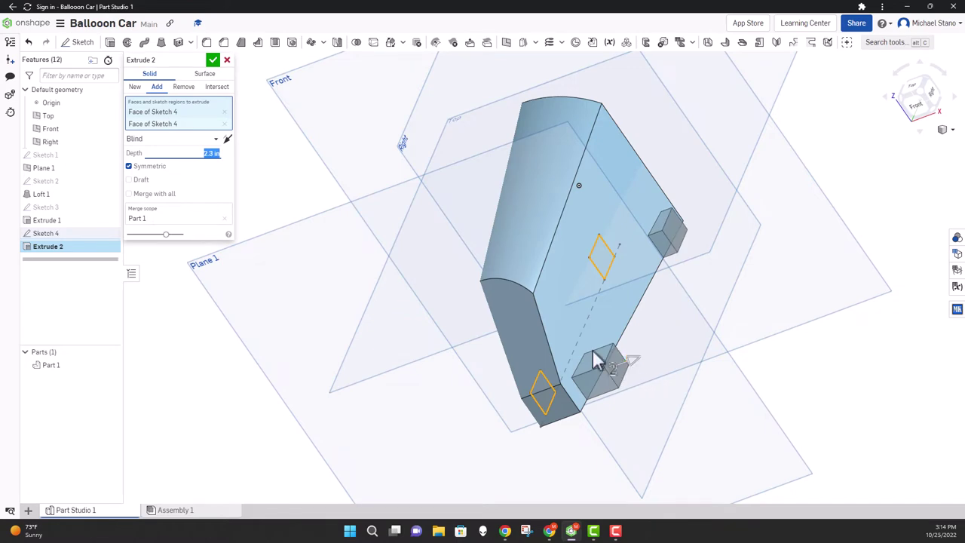
click(226, 61)
mouse_move(216, 71)
right_down()
mouse_move(338, 267)
mouse_move(478, 280)
right_up()
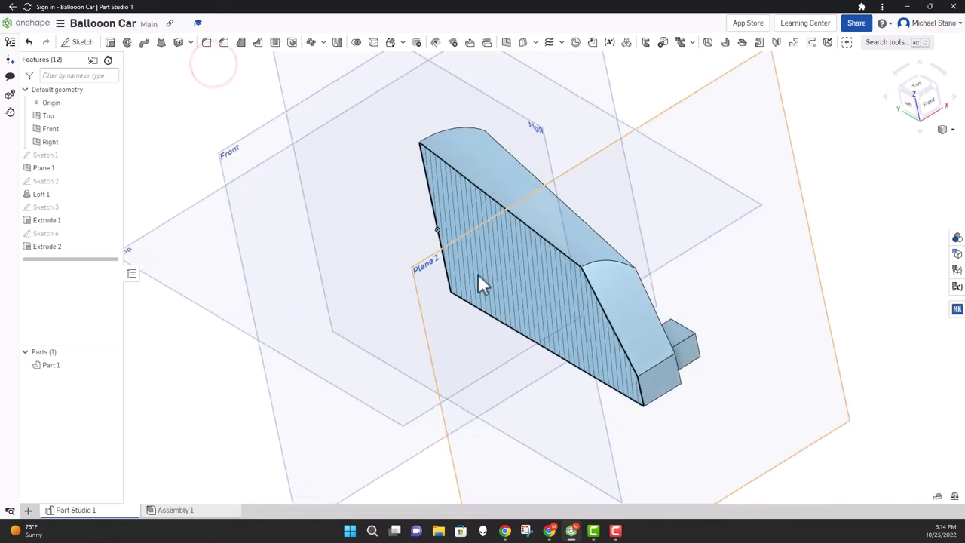
click(952, 131)
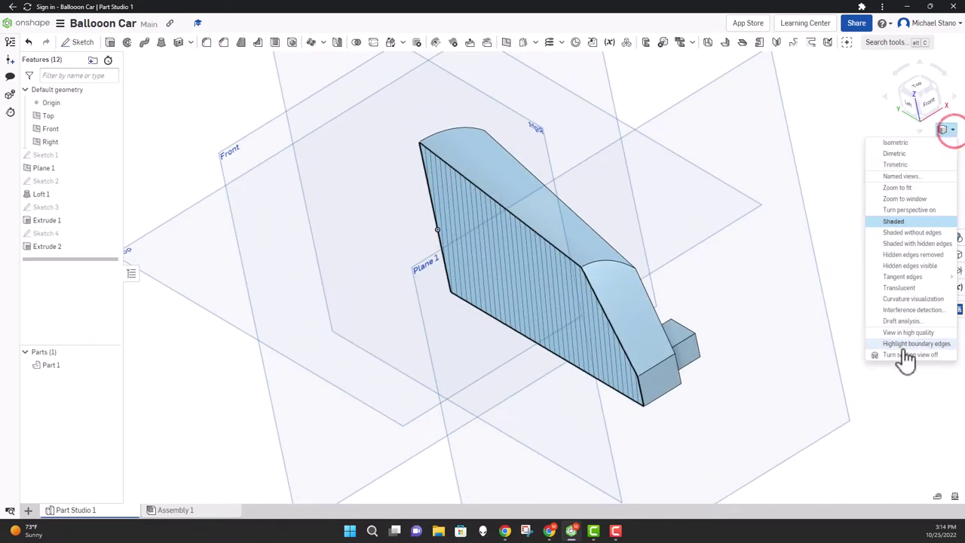
right_click(830, 257)
click(854, 249)
key(shift+3)
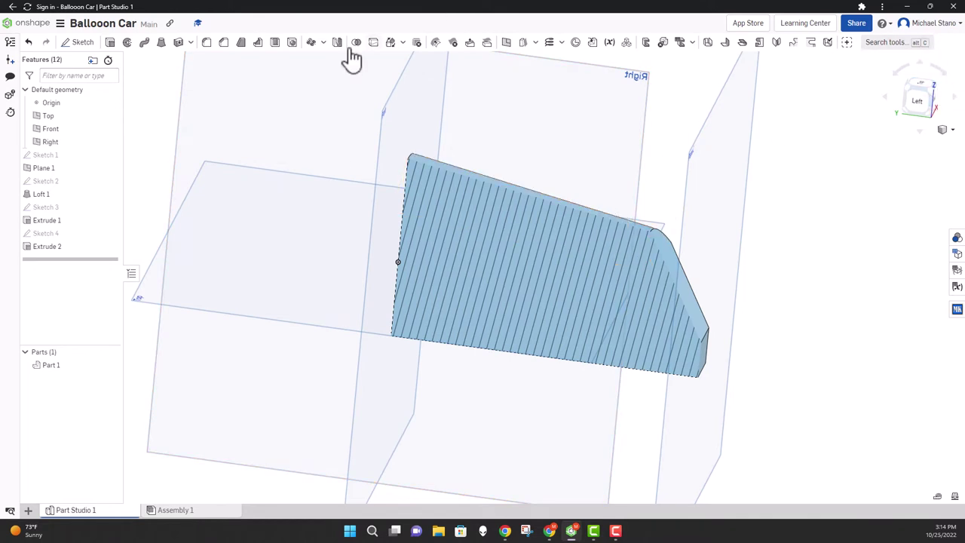
Start a new sketch on the Right plane
click(83, 42)
scroll(301, 199, down, 2)
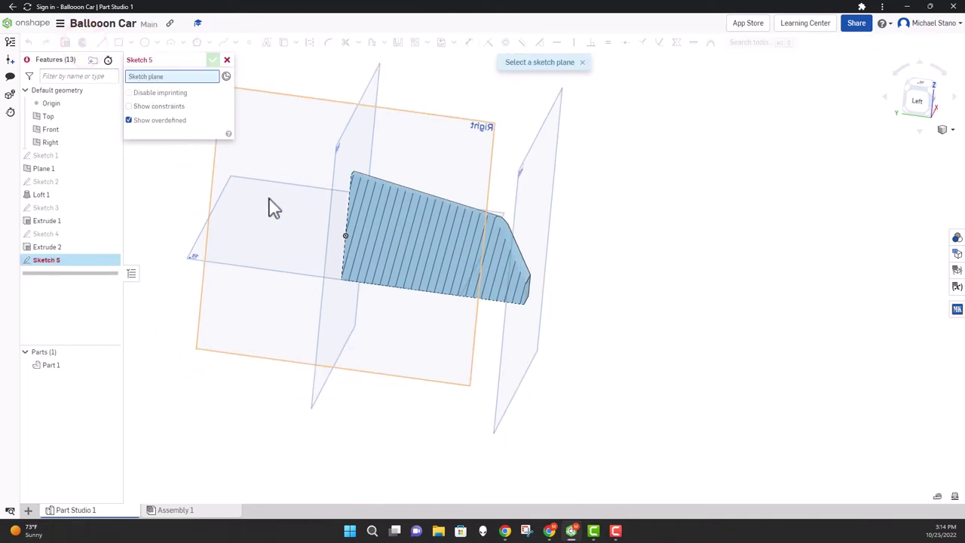
click(447, 131)
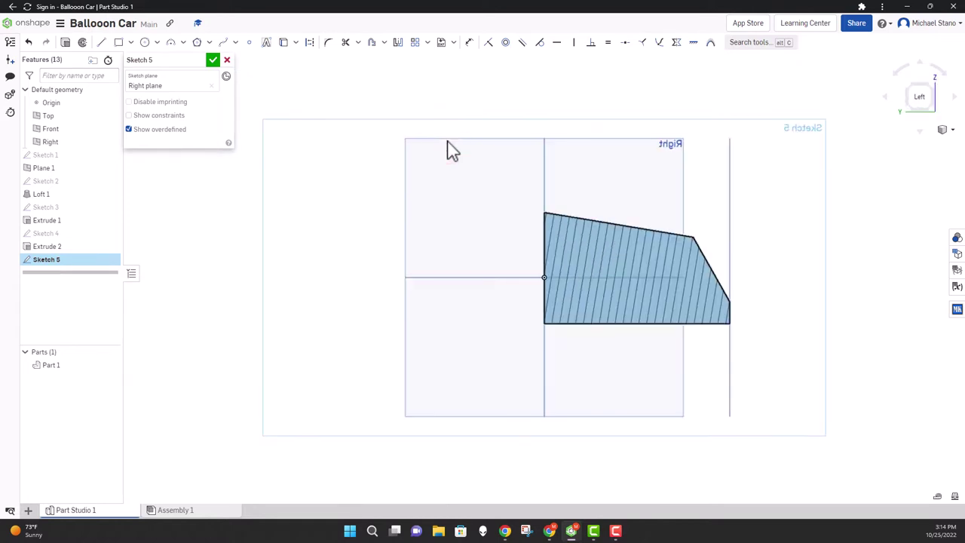
scroll(422, 248, up, 3)
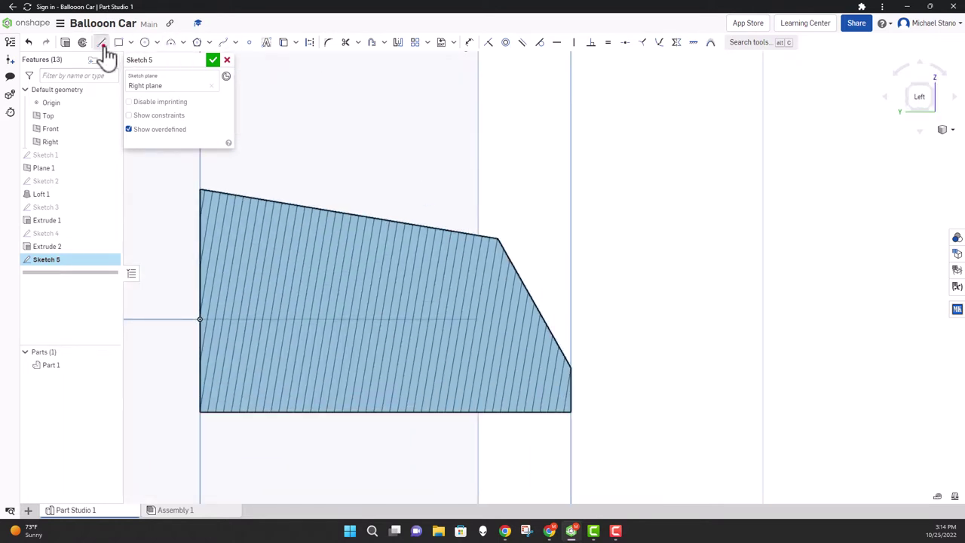
Sketch a closed hook-shaped profile about 0.64 in tall and 0.33 in wide at its top, crossing the body's sloped top edge near the front
click(460, 251)
click(472, 194)
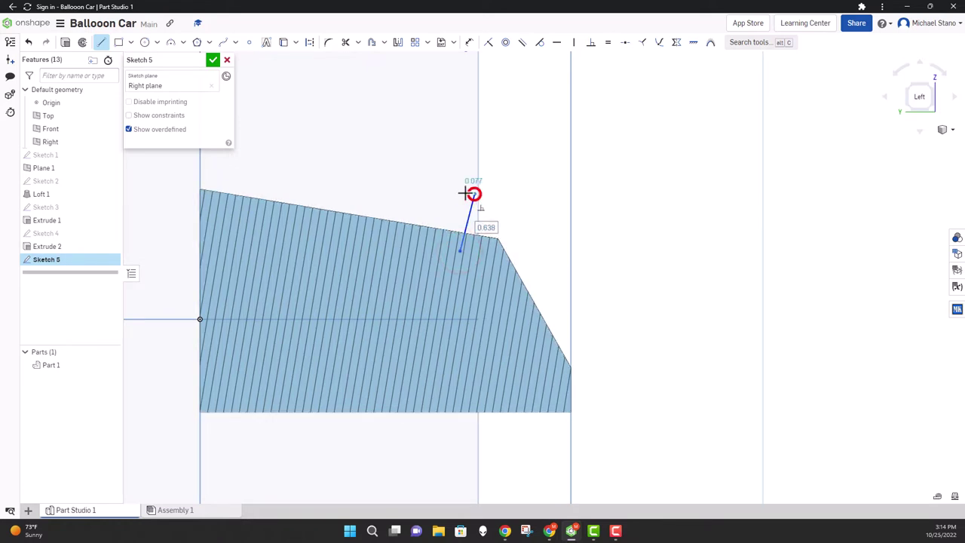
click(444, 190)
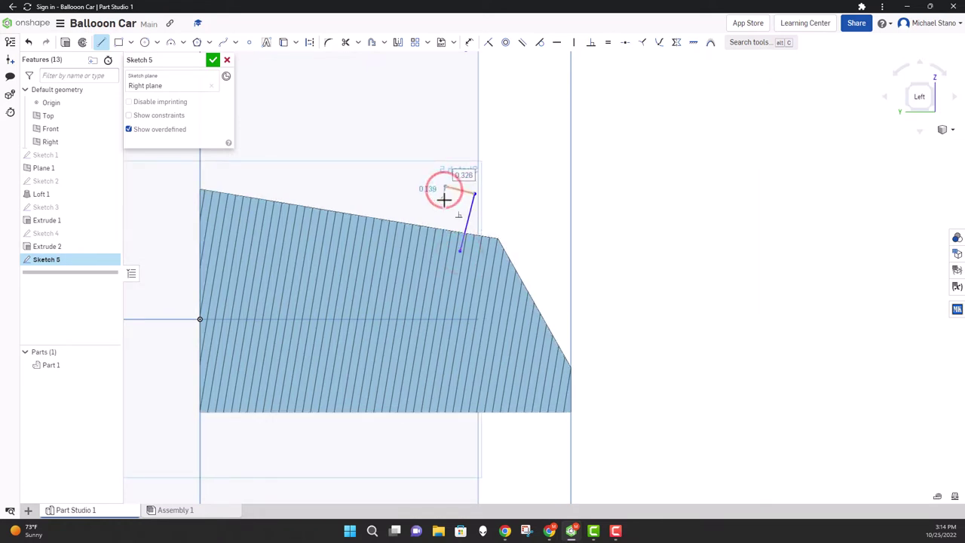
click(444, 199)
click(448, 199)
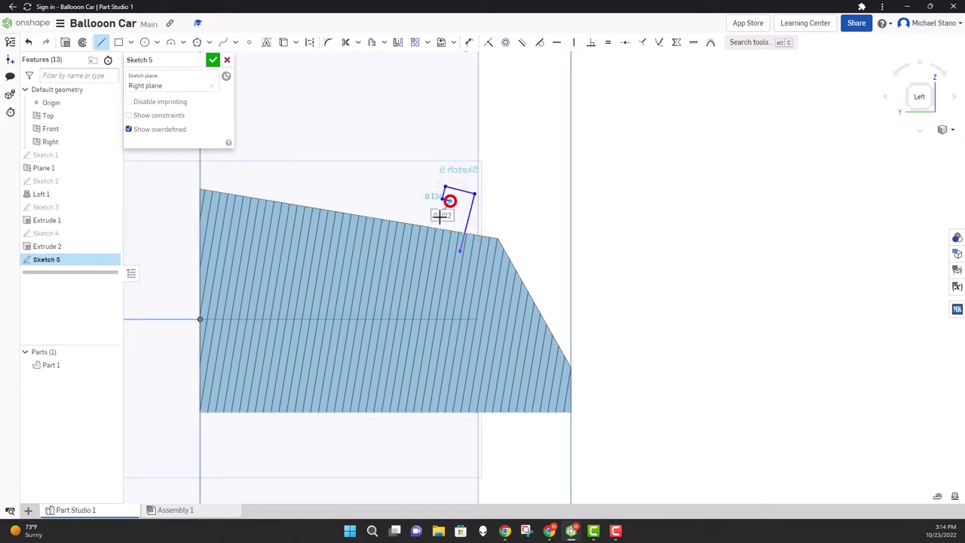
click(438, 242)
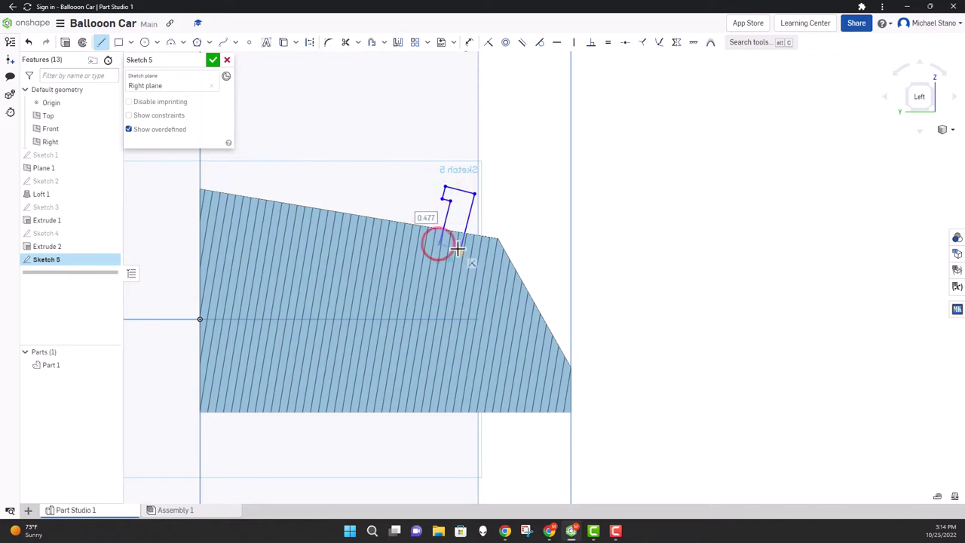
click(457, 250)
key(Escape)
Dimension the distance between the hook profile's two long sides to 0.4 in
scroll(432, 245, up, 3)
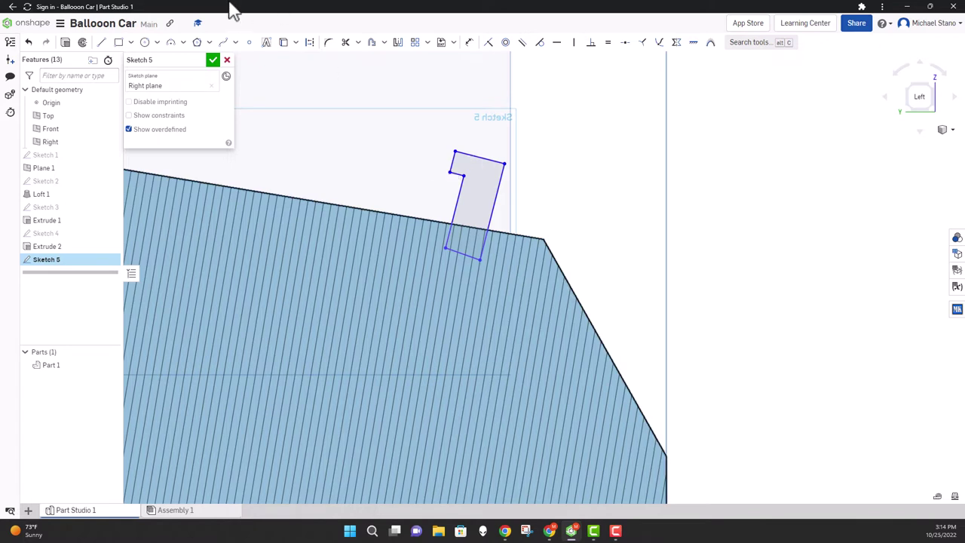
click(491, 206)
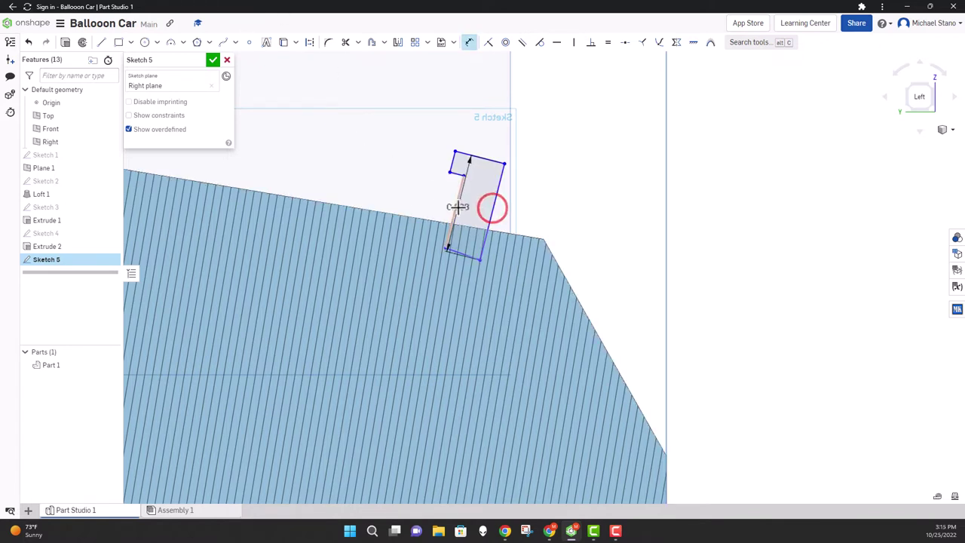
drag(457, 207, 451, 305)
click(451, 305)
text(0.4)
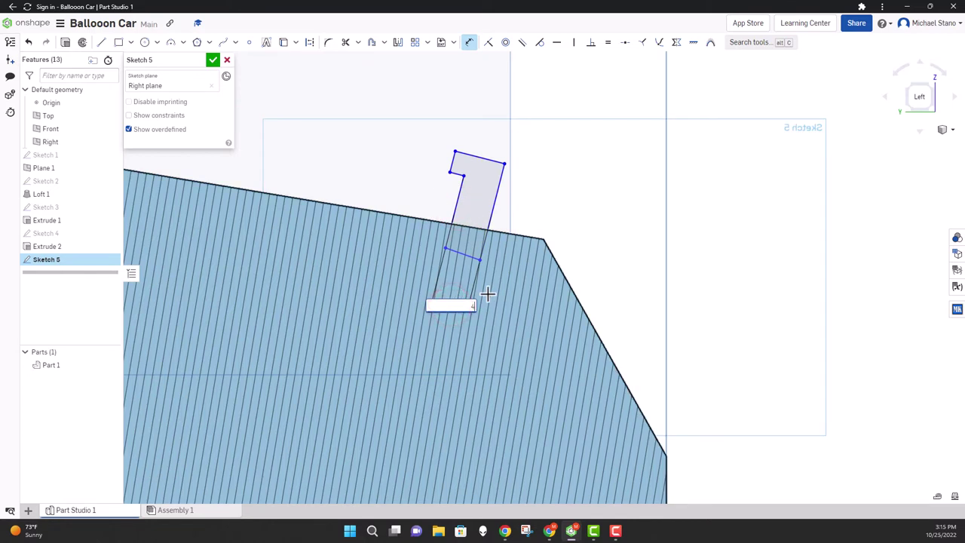
key(Return)
scroll(394, 298, down, 3)
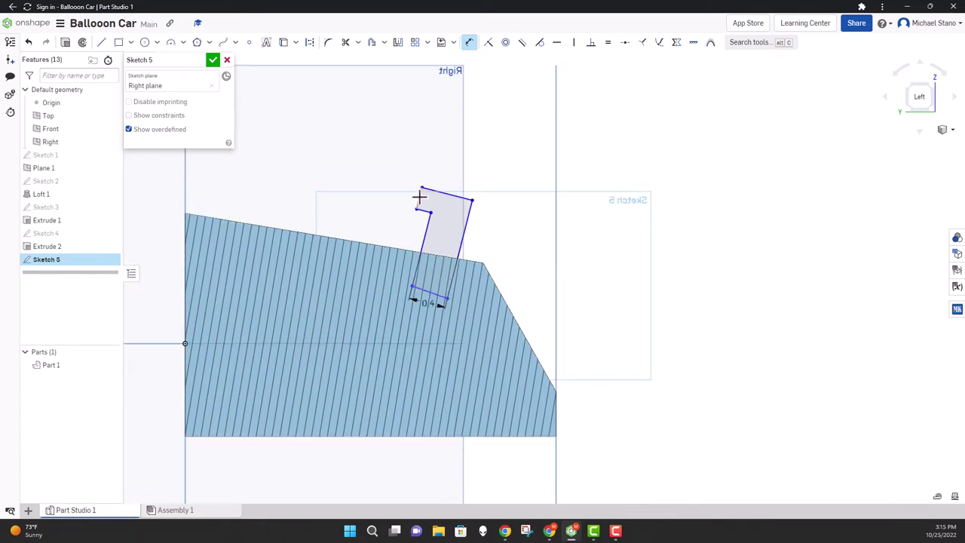
Dimension the width of the hook profile's top between its lip edge and far long side to 0.55 in
click(472, 205)
click(420, 198)
click(453, 158)
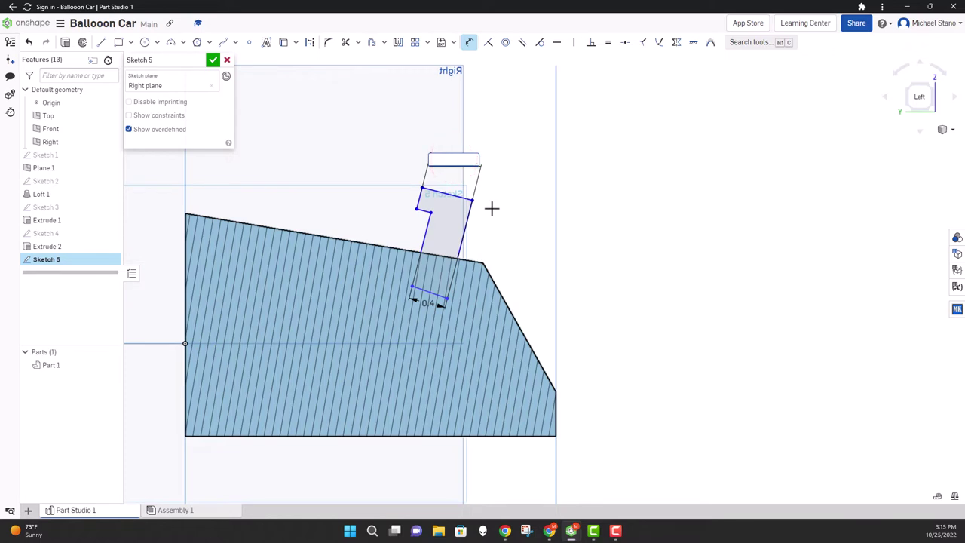
text(.55)
key(Return)
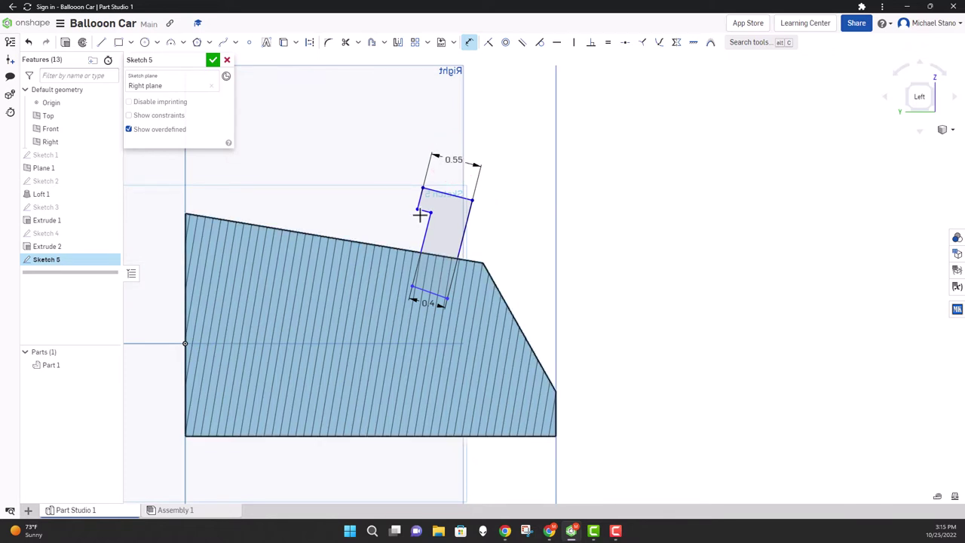
Dimension the height of the short lip edge on the hook profile to 0.2 in
click(424, 189)
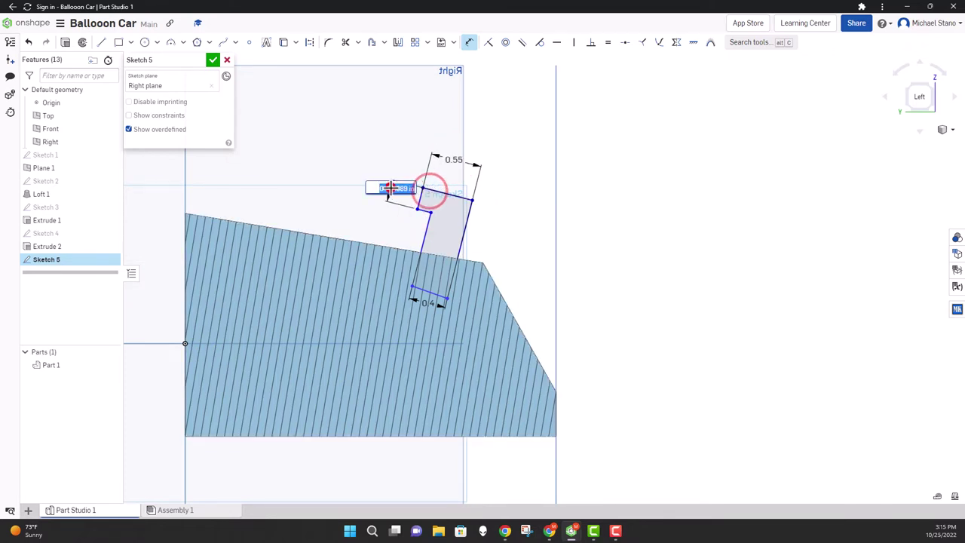
click(387, 189)
text(.2)
key(Return)
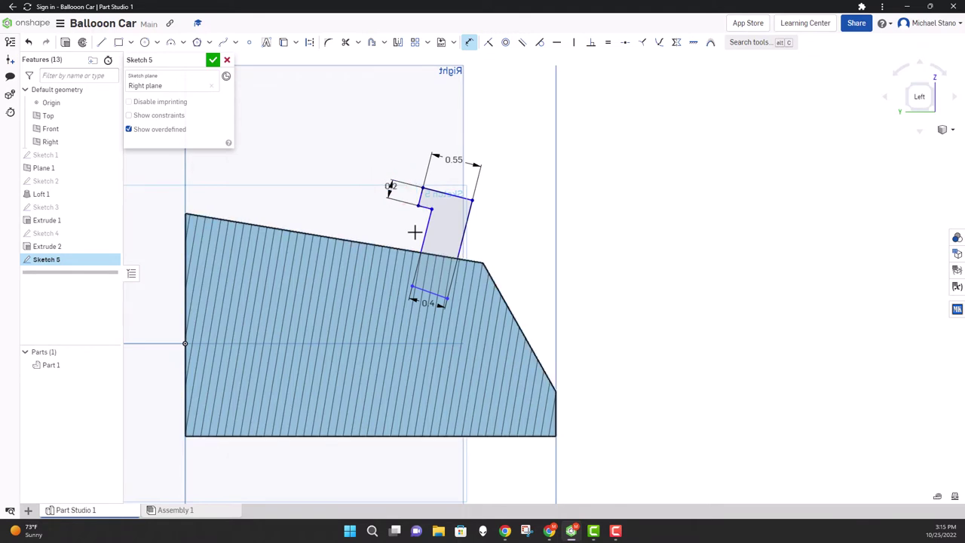
Set the distance between the hook profile's long sides to 0.2 in and its top width to 0.2785 in
click(424, 299)
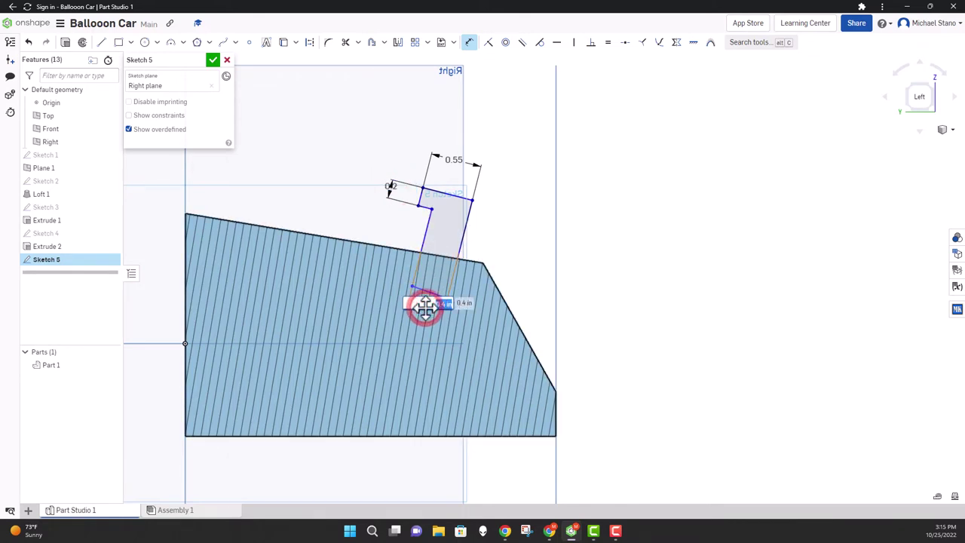
click(426, 296)
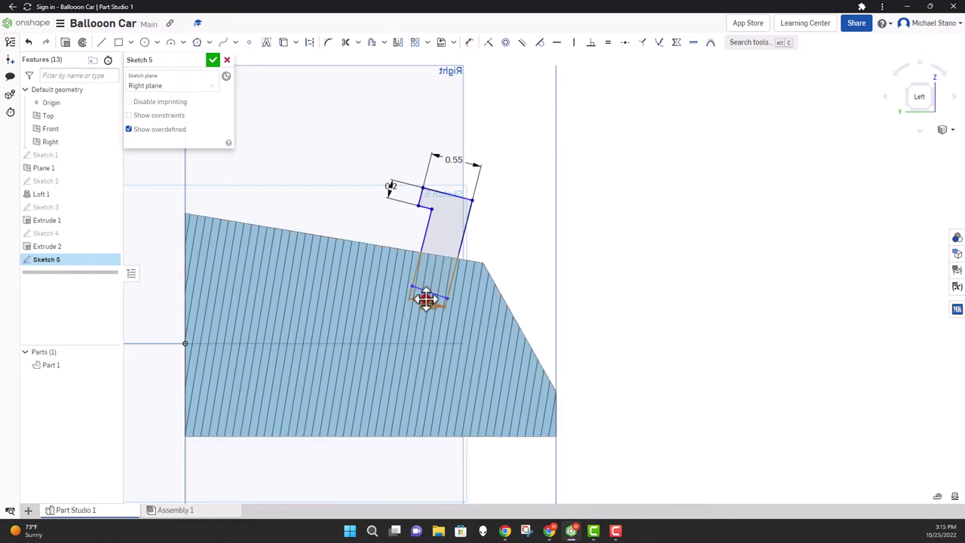
text(0.2)
key(Return)
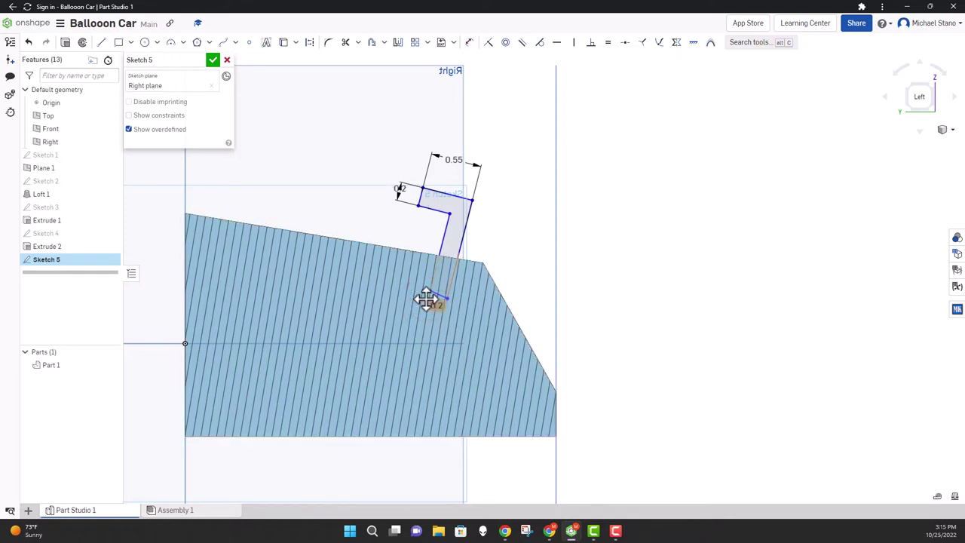
double_click(452, 160)
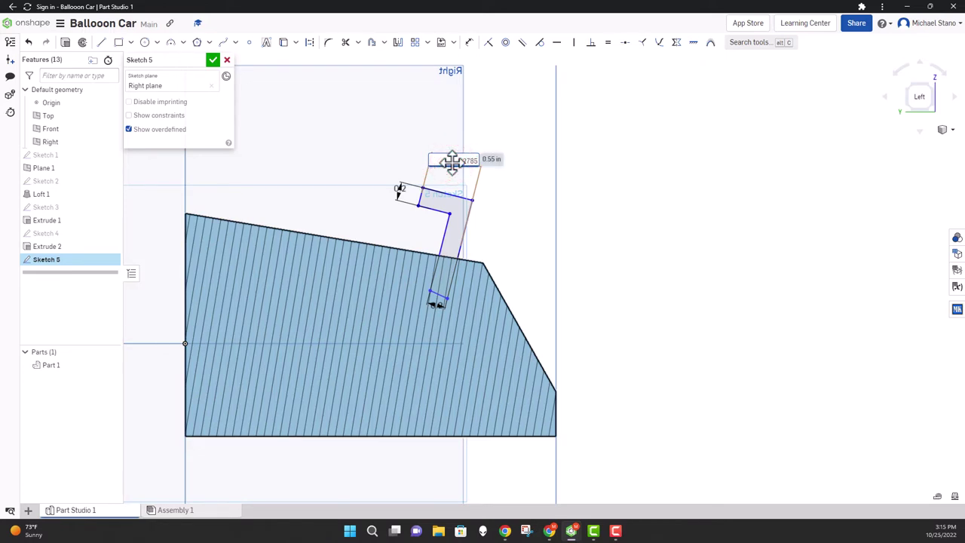
text(0.2785)
key(Return)
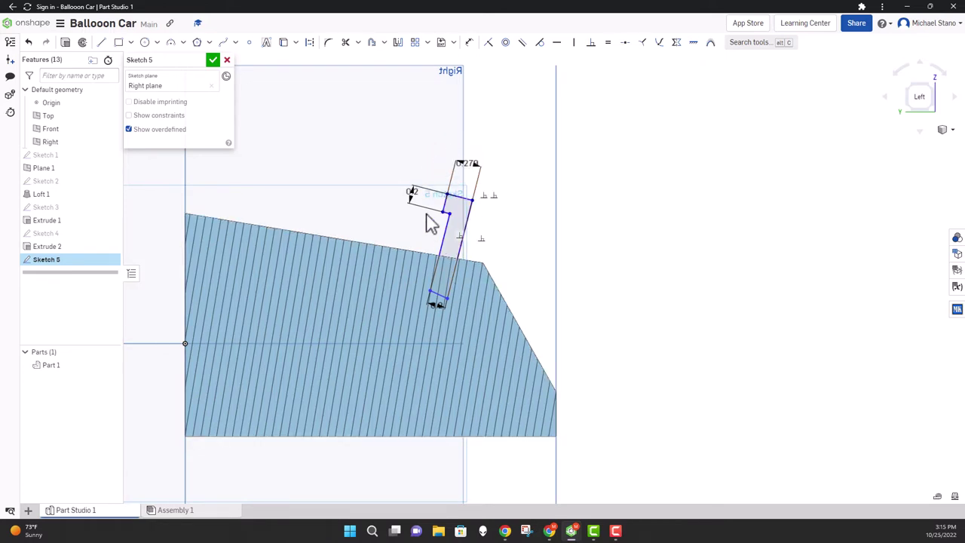
Move the whole hook profile slightly back along the body's sloped top edge and finish the sketch
drag(379, 133, 490, 329)
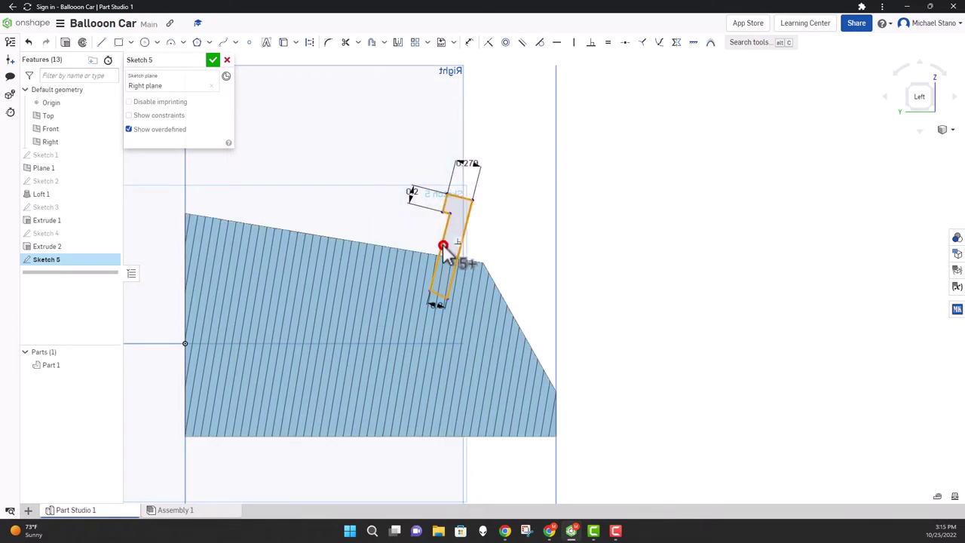
drag(445, 249, 442, 259)
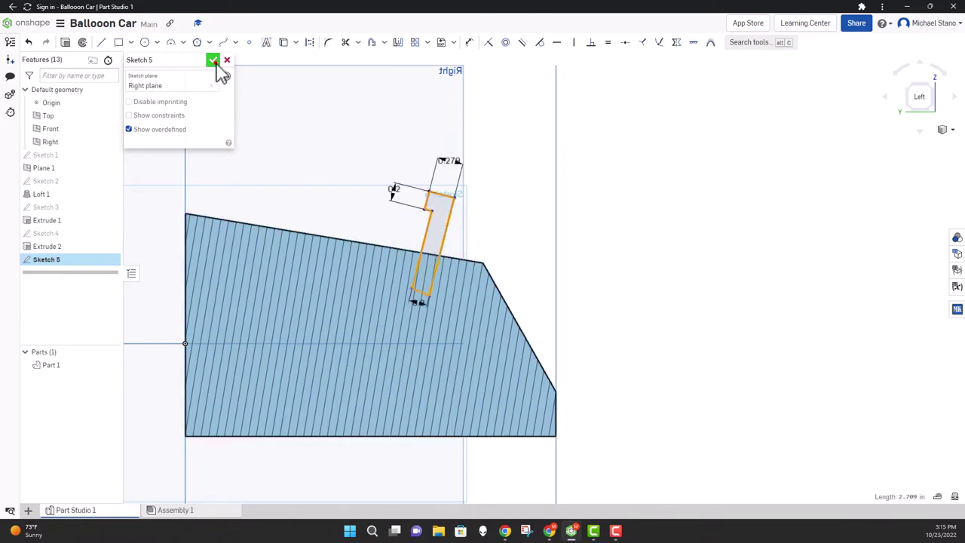
click(214, 61)
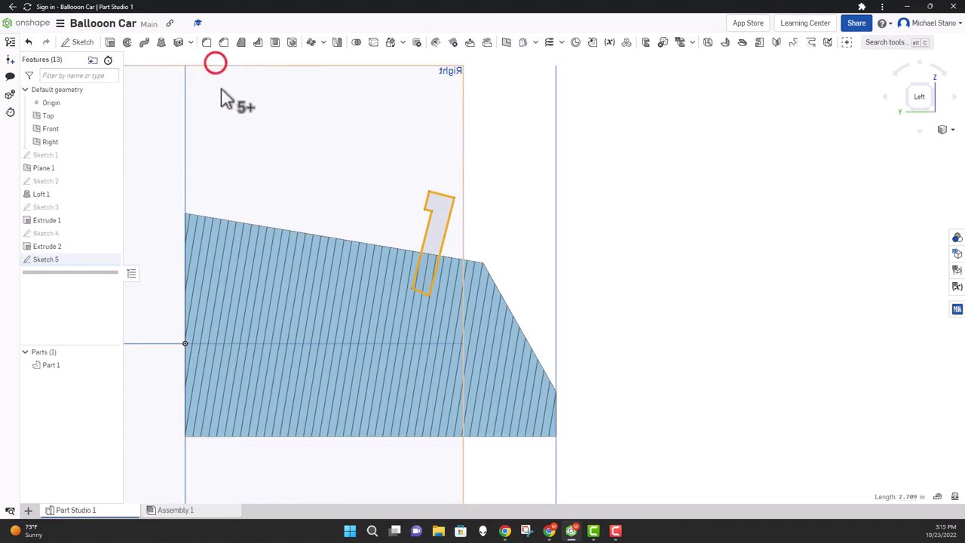
Revolve the hook profile's face fully about its front long edge as a solid, adding it to the body
click(128, 42)
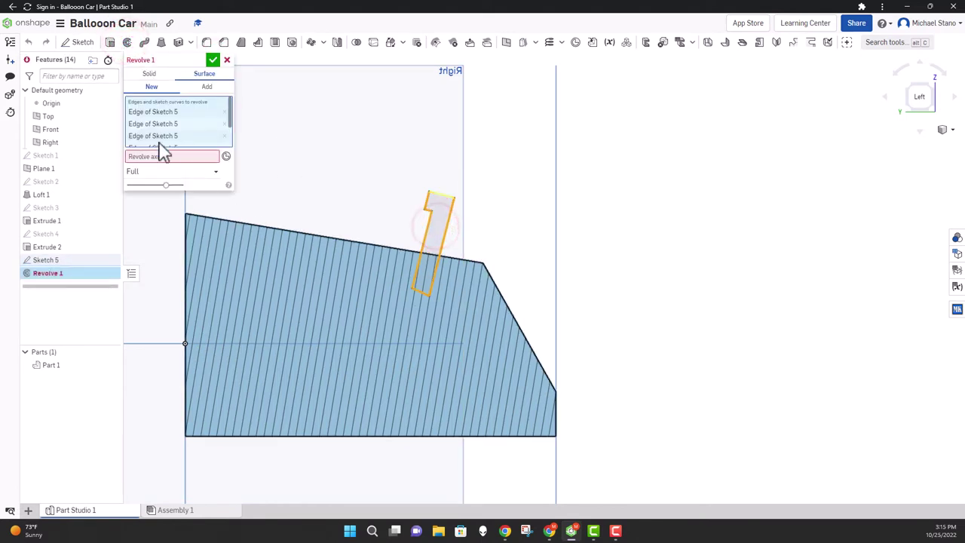
key(Escape)
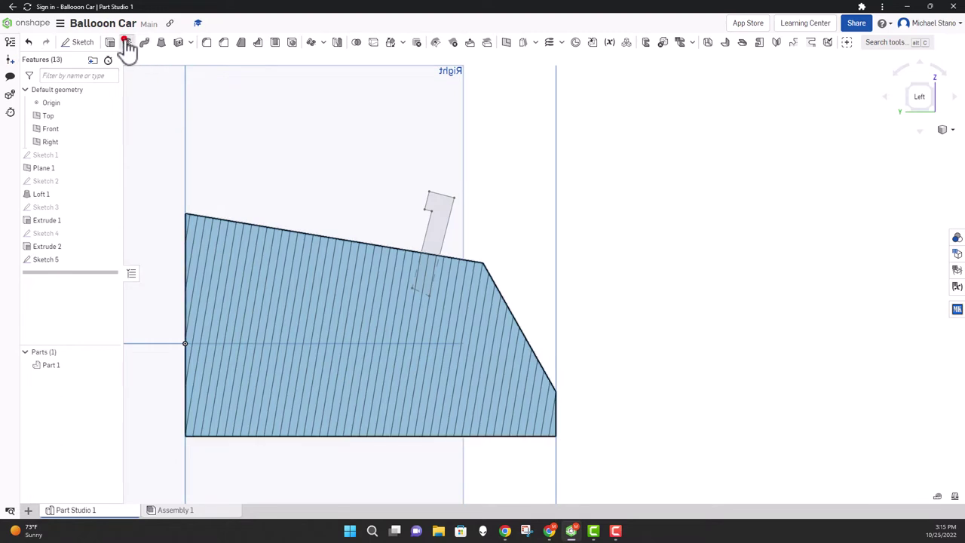
click(128, 43)
click(443, 220)
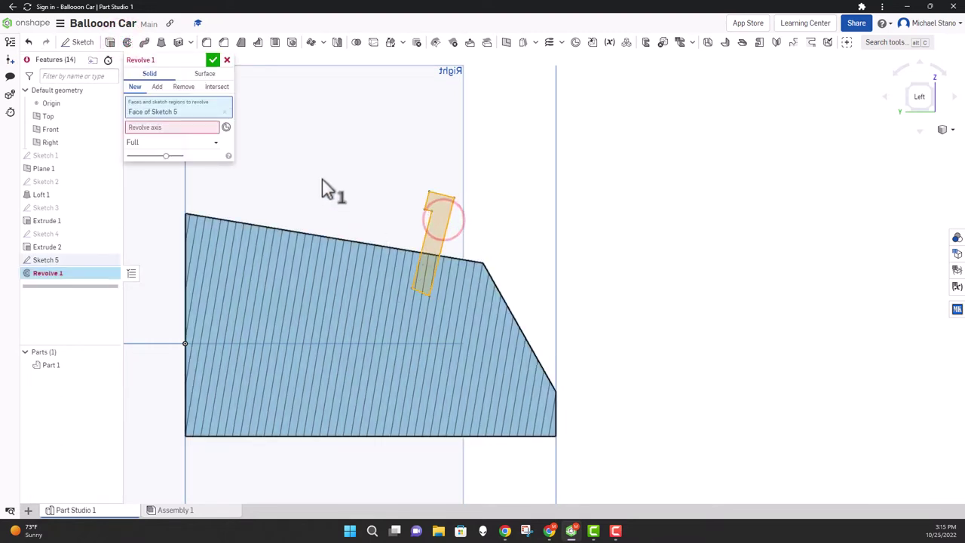
click(205, 134)
click(448, 221)
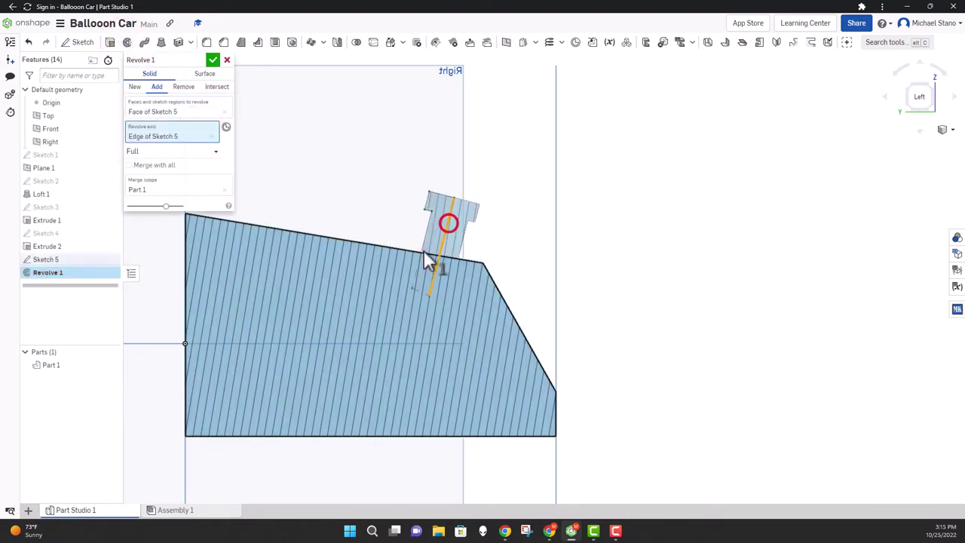
right_drag(385, 230, 373, 264)
click(213, 60)
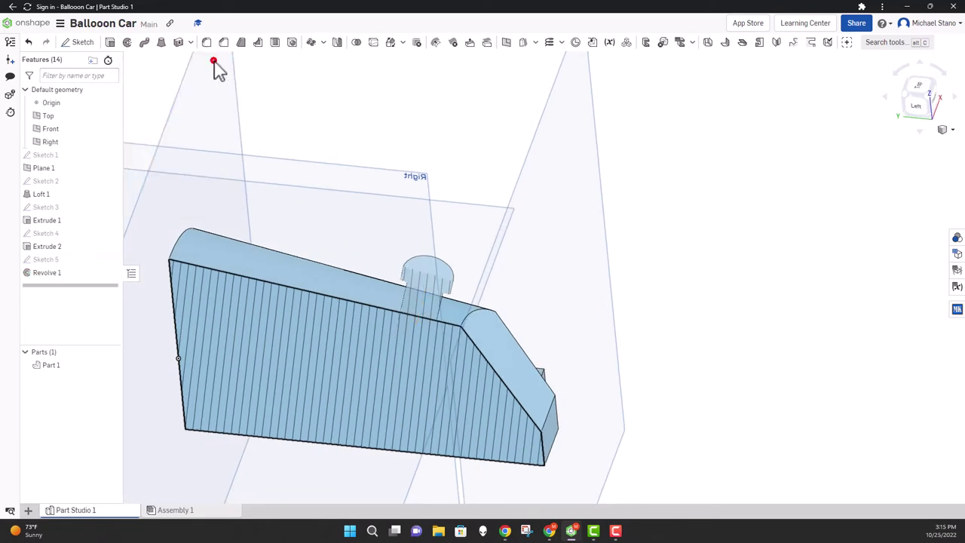
Start a new sketch on the Right plane for the air path
key(shift+3)
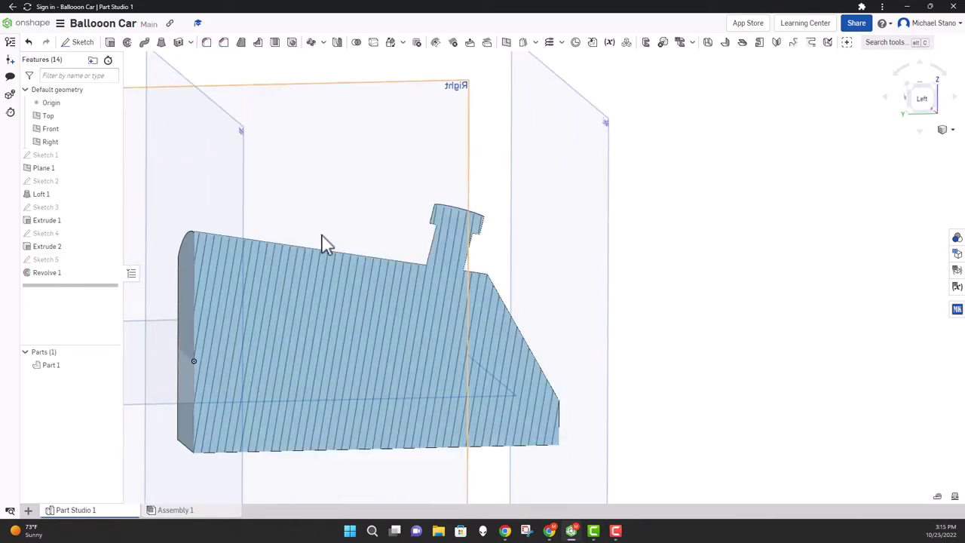
right_drag(461, 221, 429, 233)
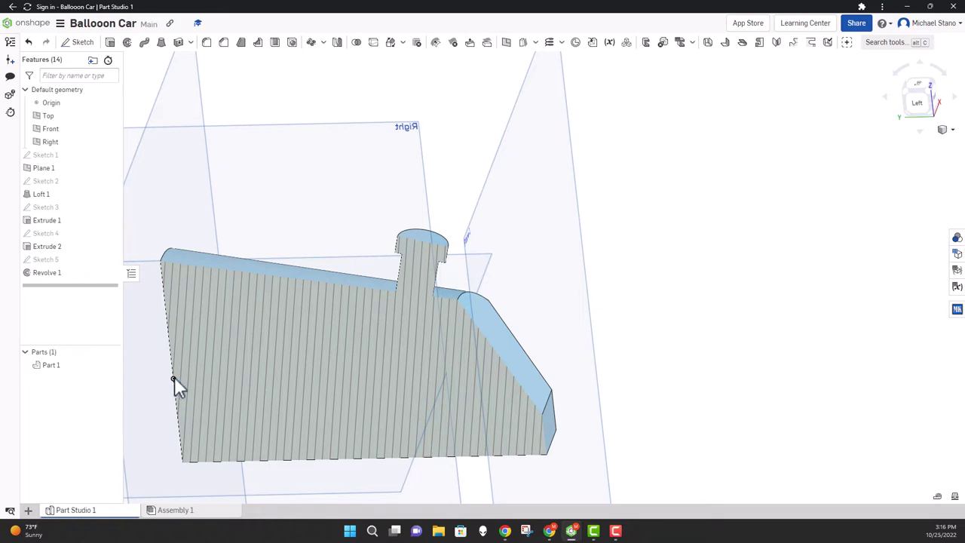
right_drag(254, 327, 297, 320)
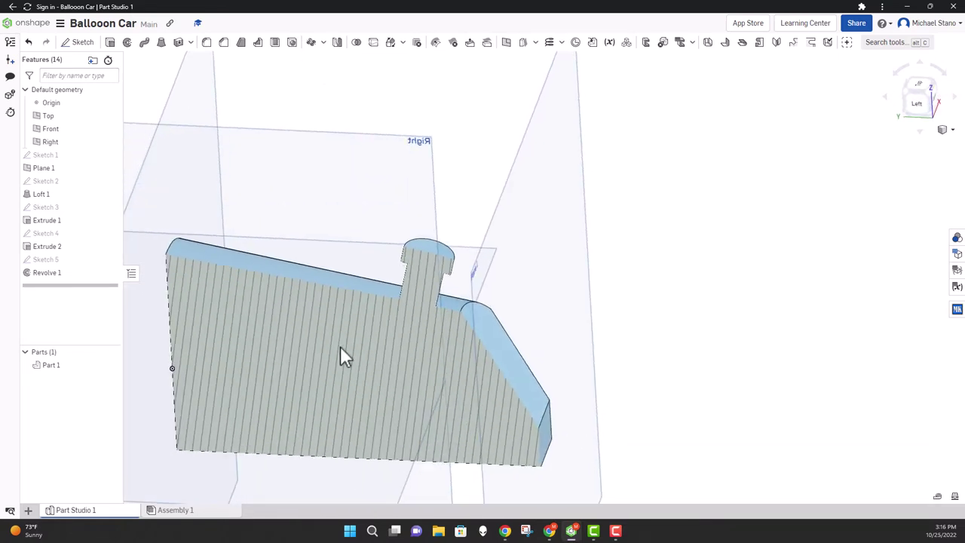
click(420, 361)
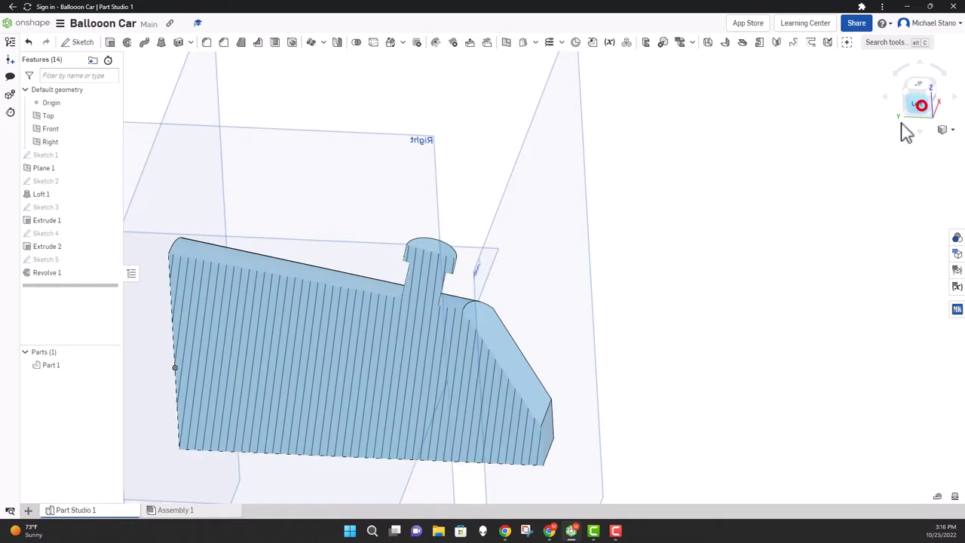
click(919, 105)
scroll(575, 254, up, 2)
middle_drag(575, 254, 395, 263)
scroll(392, 250, up, 3)
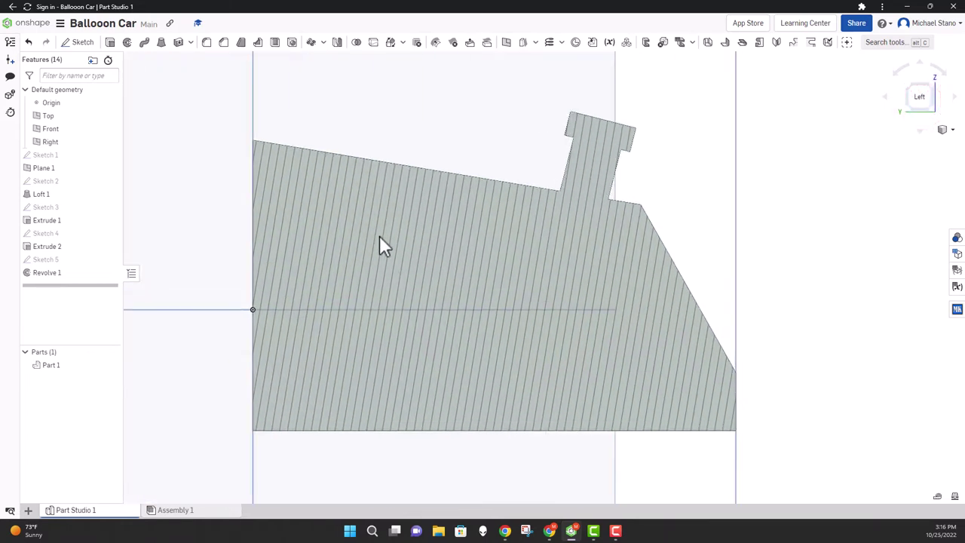
click(383, 245)
click(77, 42)
scroll(377, 211, down, 2)
right_drag(376, 211, 400, 242)
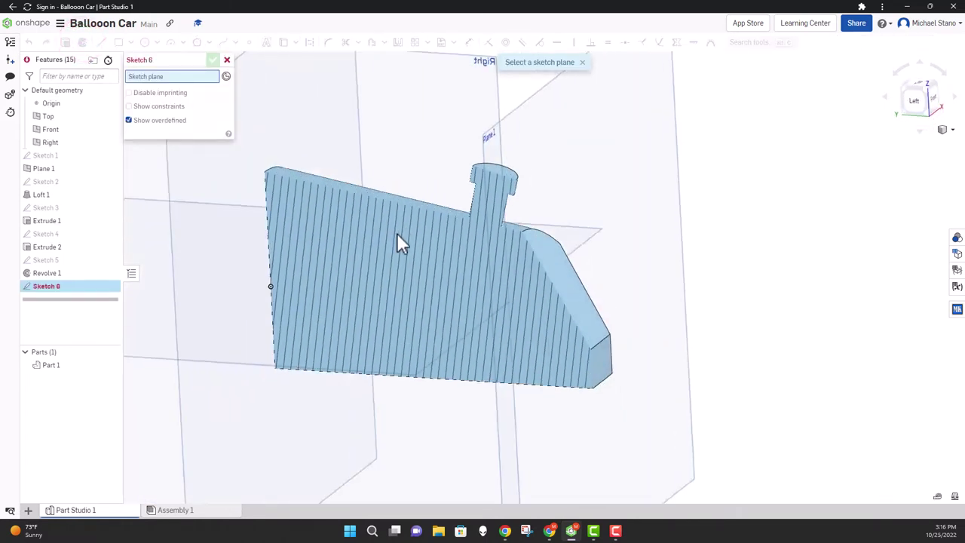
scroll(398, 241, down, 3)
click(409, 167)
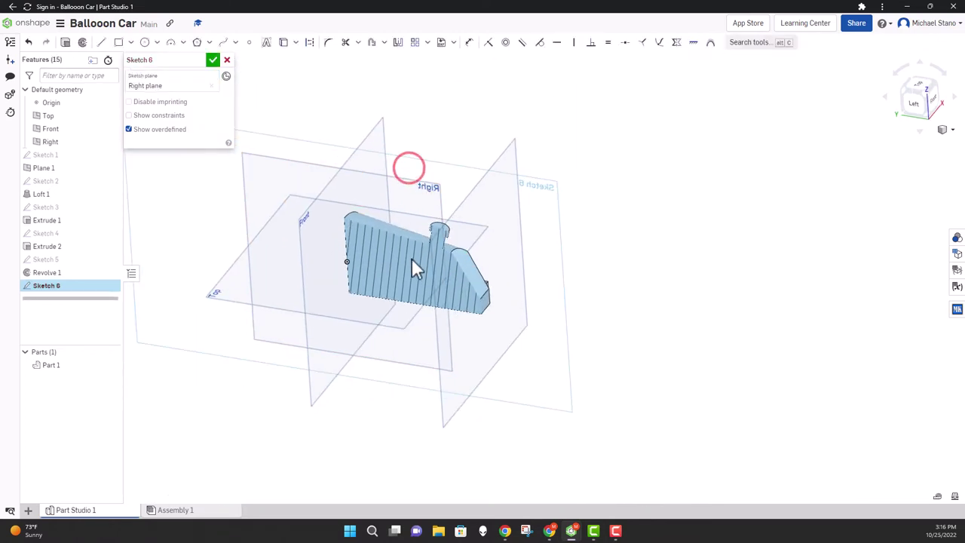
Project the top edge of the revolved post into the sketch with the Use tool
key(u)
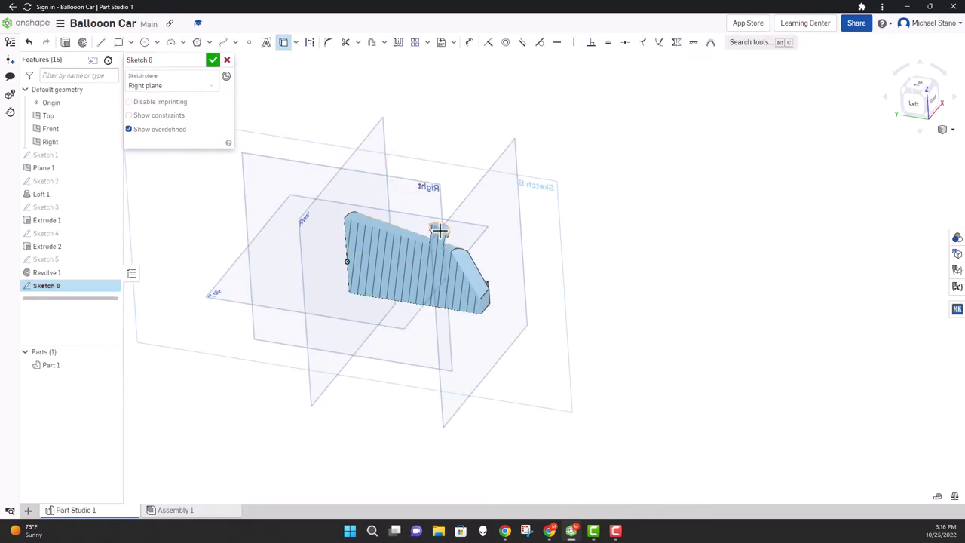
scroll(438, 230, up, 3)
scroll(438, 230, up, 3)
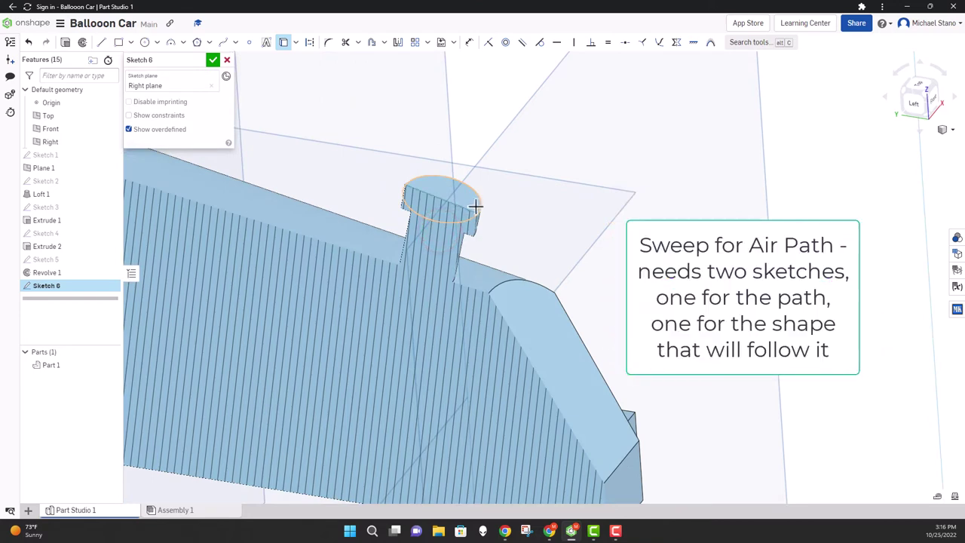
click(468, 212)
scroll(381, 269, down, 3)
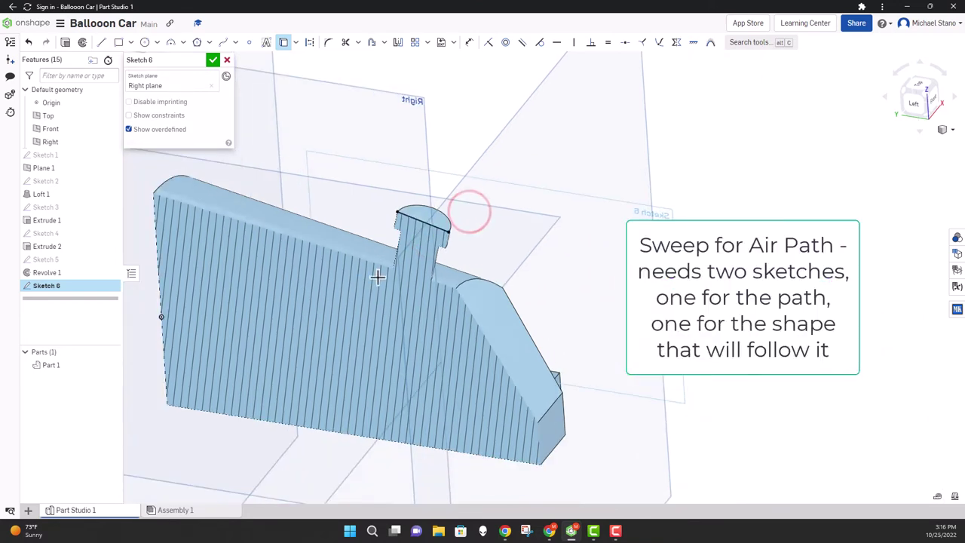
Sketch a line about 1.62 in long from the post top's midpoint into the body, continuing about 2.85 in past the rear face
key(n)
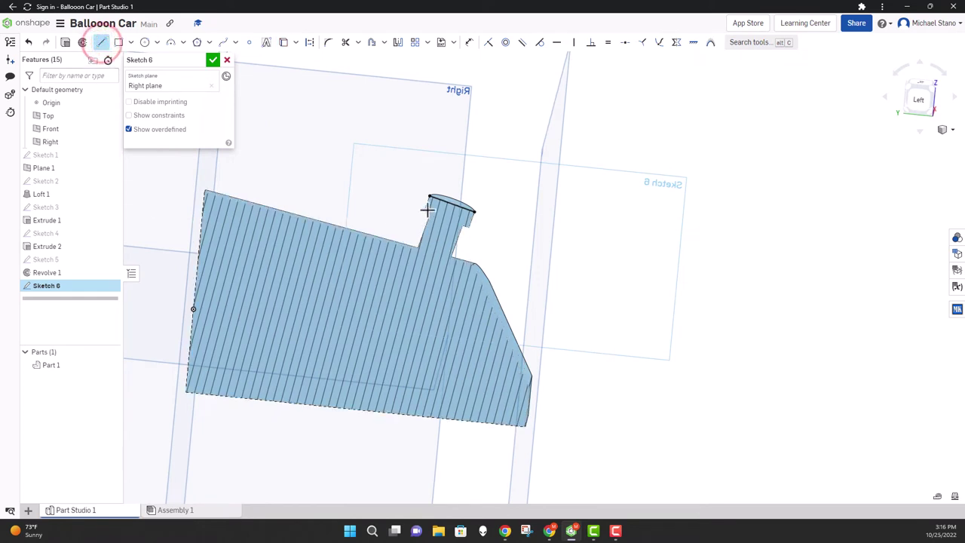
click(452, 203)
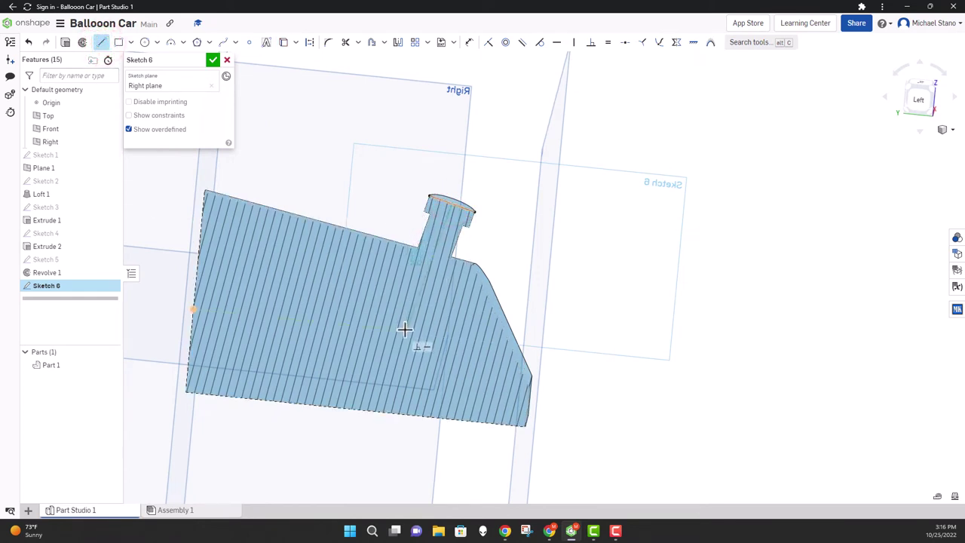
middle_drag(405, 328, 461, 298)
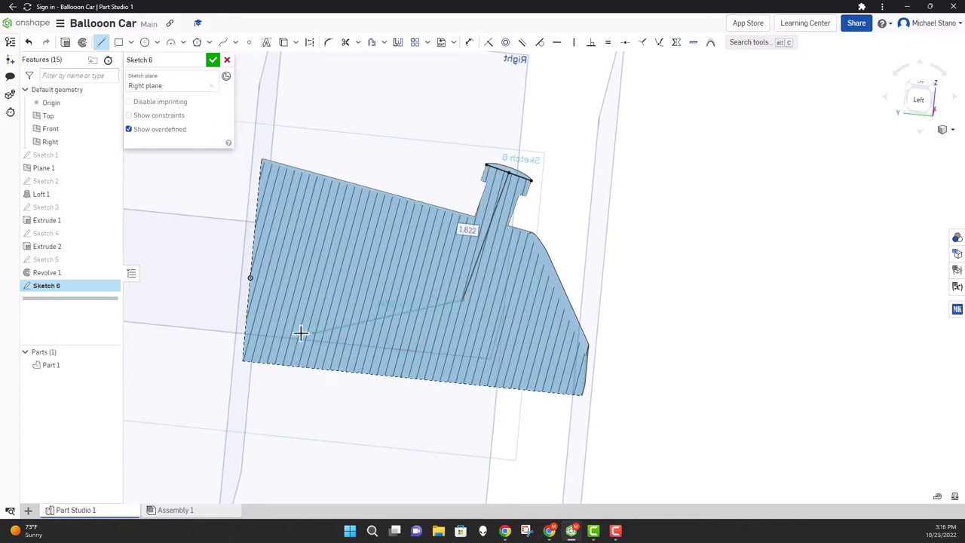
click(220, 305)
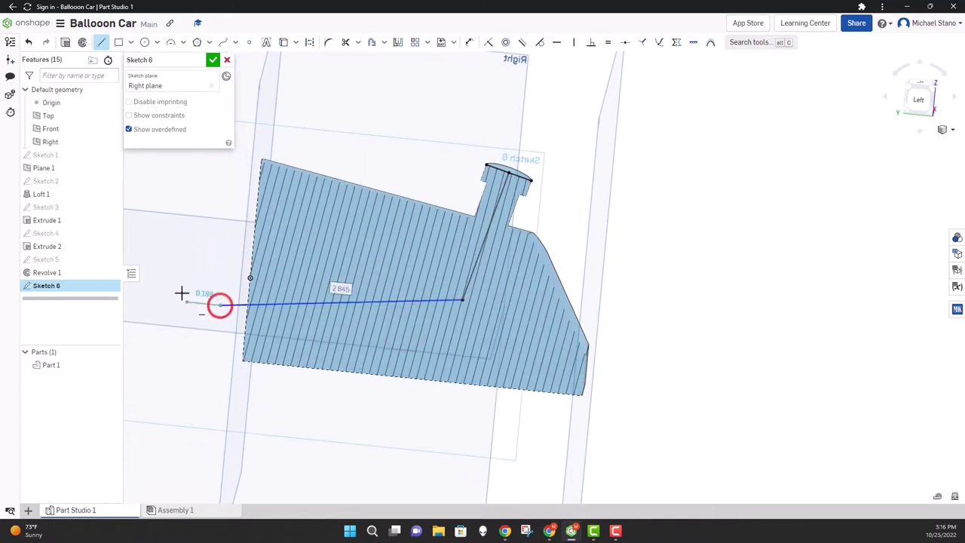
right_drag(218, 304, 187, 280)
key(Escape)
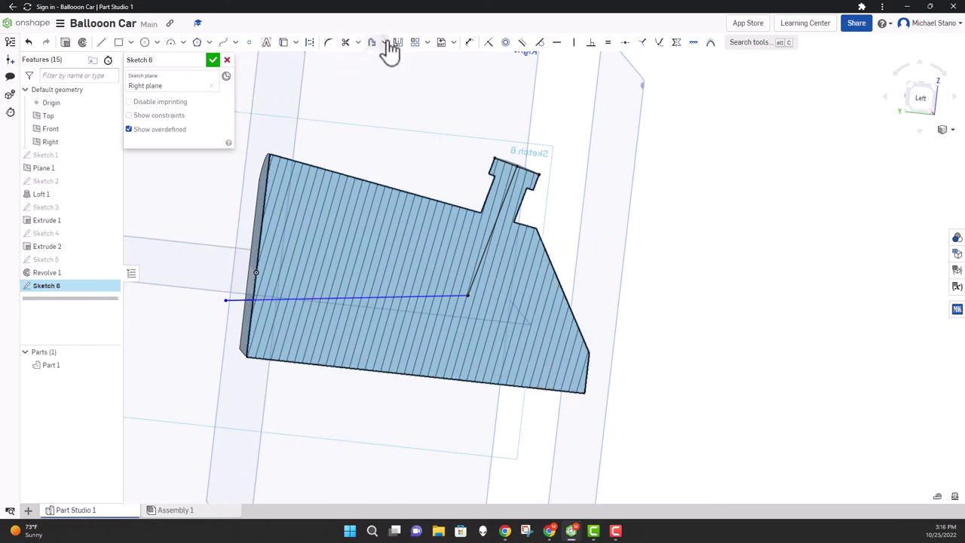
Round the corner between the two path lines with a sketch fillet of about 1.05 in radius and finish the sketch
click(329, 43)
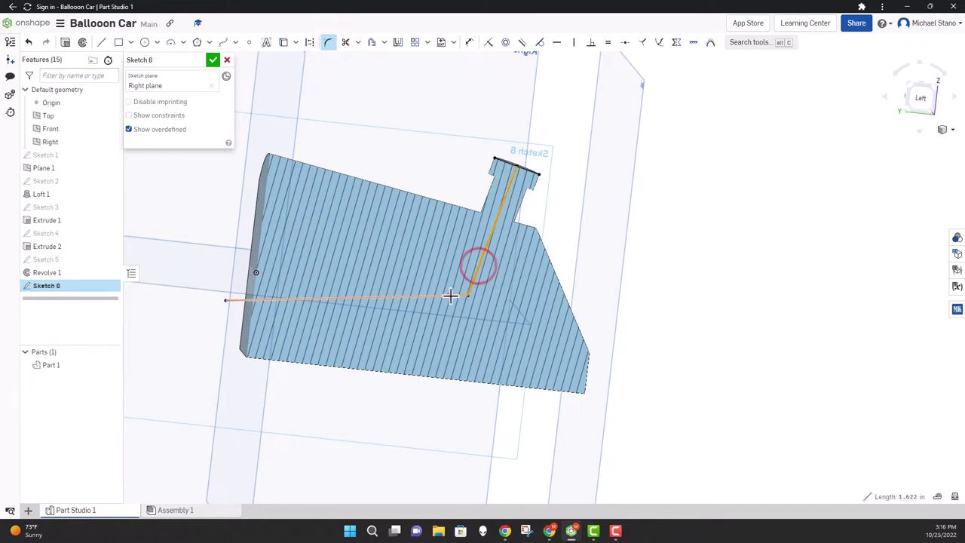
drag(450, 295, 452, 275)
click(444, 273)
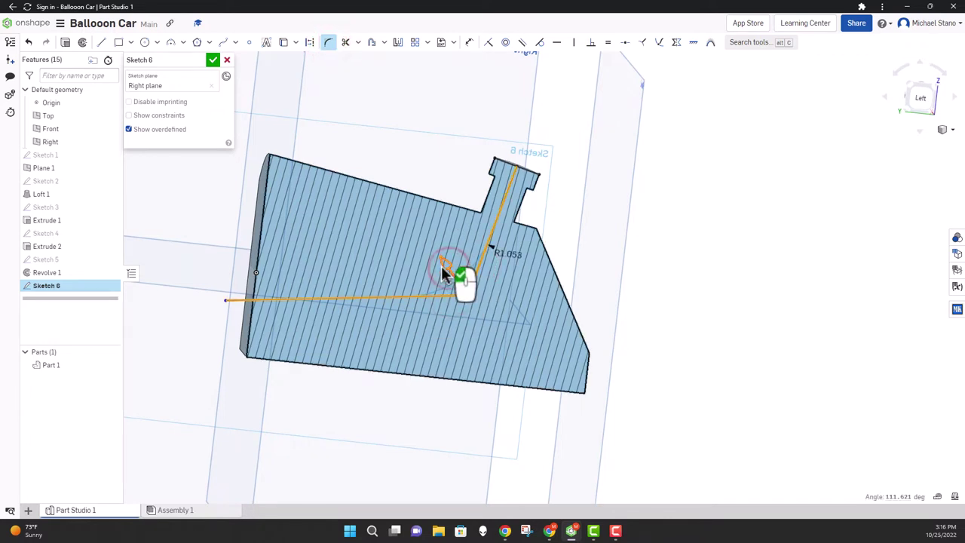
click(213, 60)
right_drag(200, 106, 173, 251)
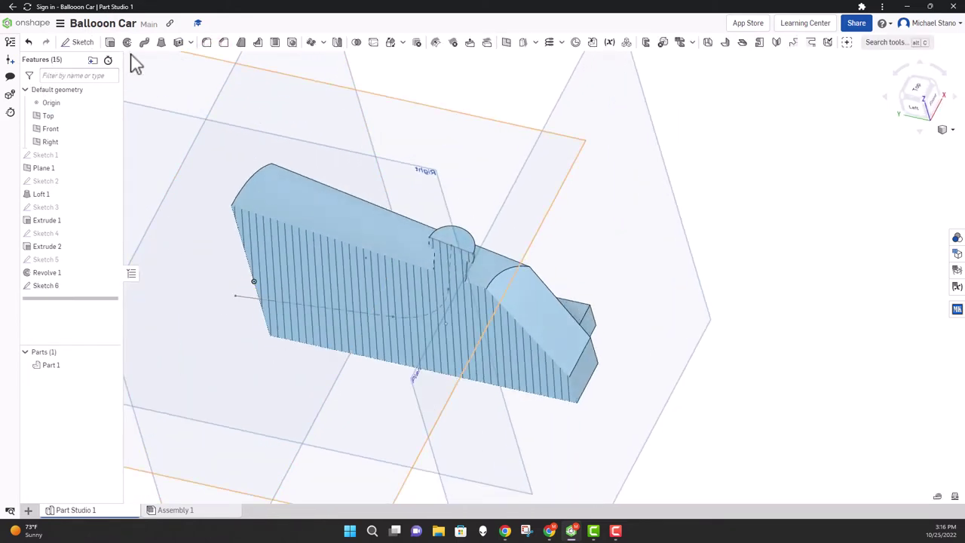
Sketch a 0.25 in diameter circle on the balloon post's top face, centred at the start of the air path
click(76, 42)
click(453, 234)
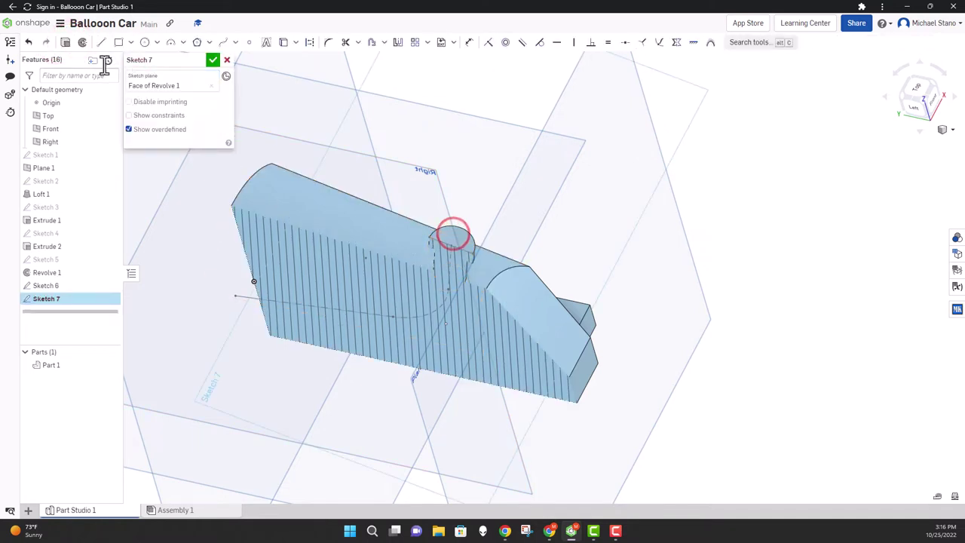
click(144, 42)
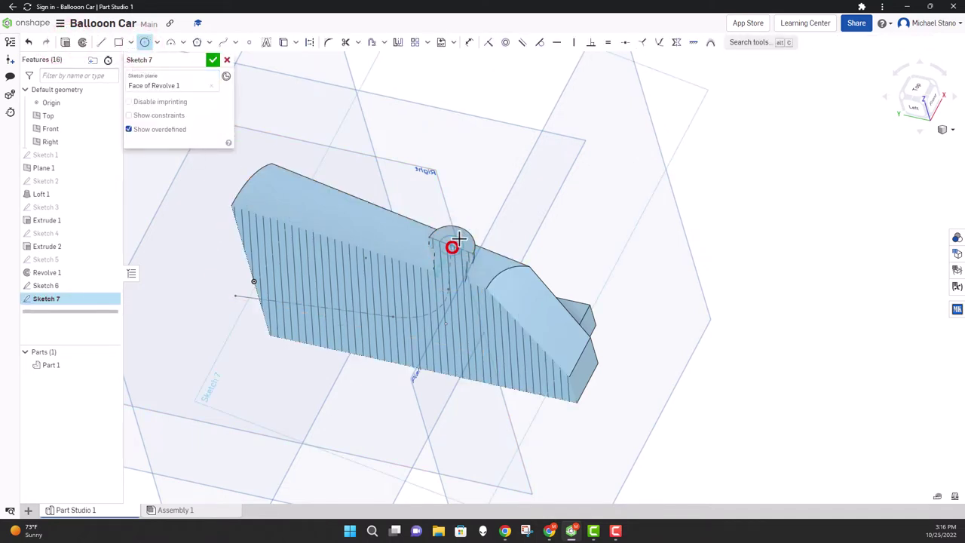
scroll(457, 240, up, 4)
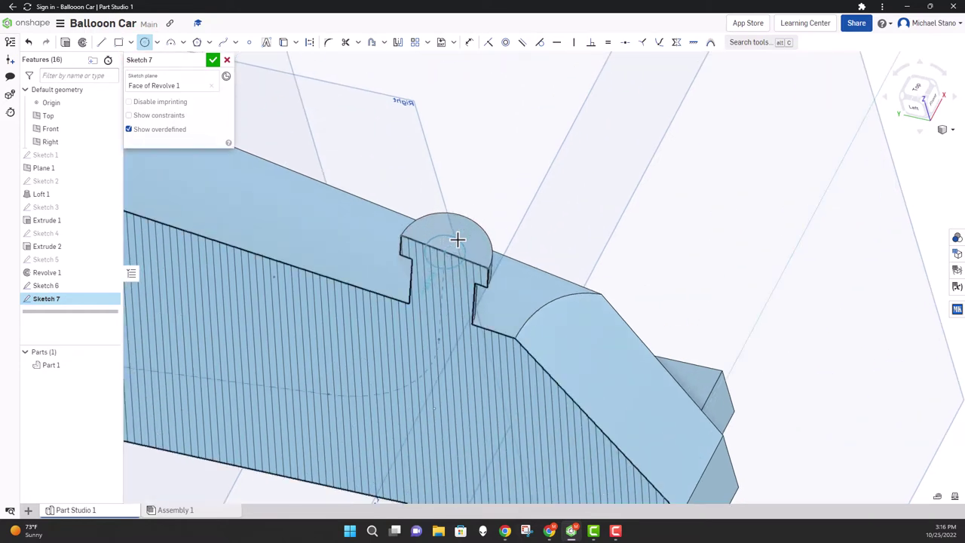
click(458, 240)
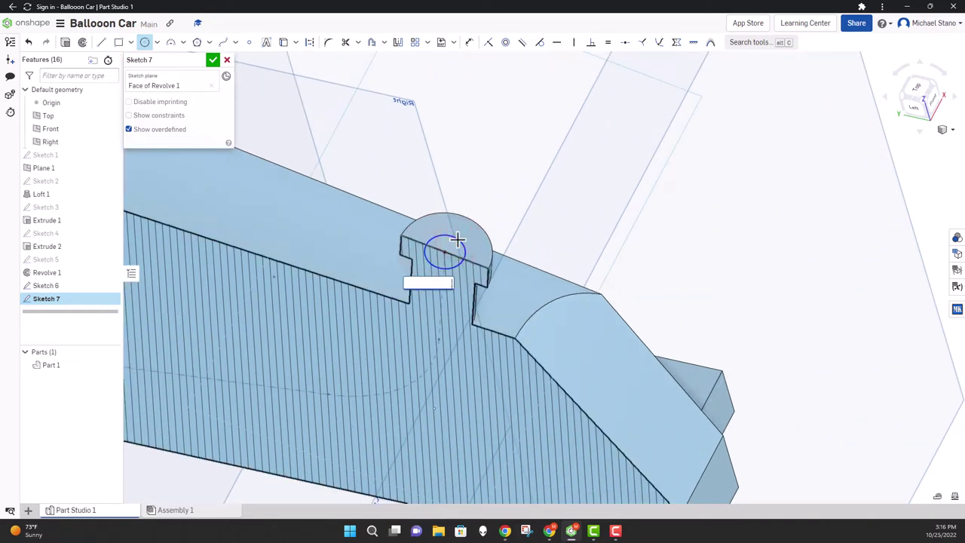
text(0.25)
key(Return)
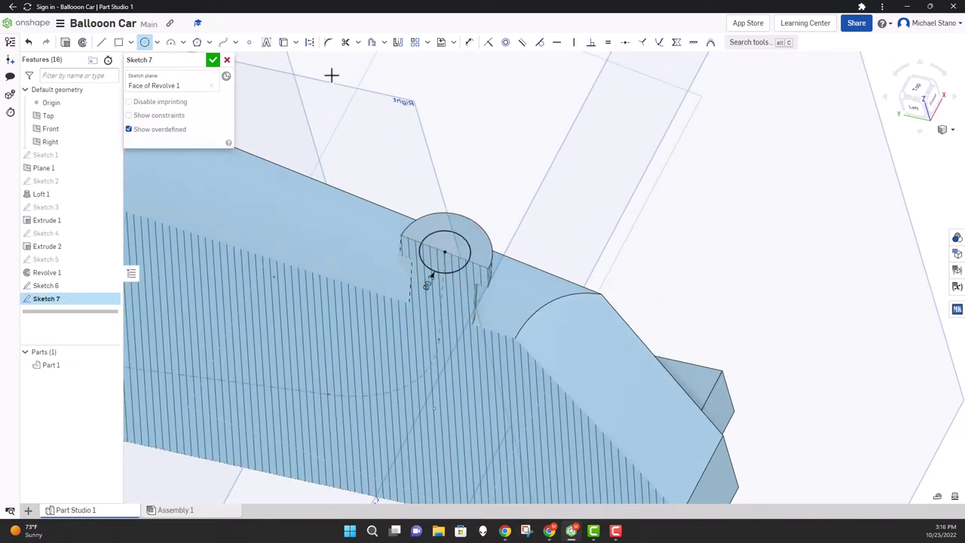
click(213, 61)
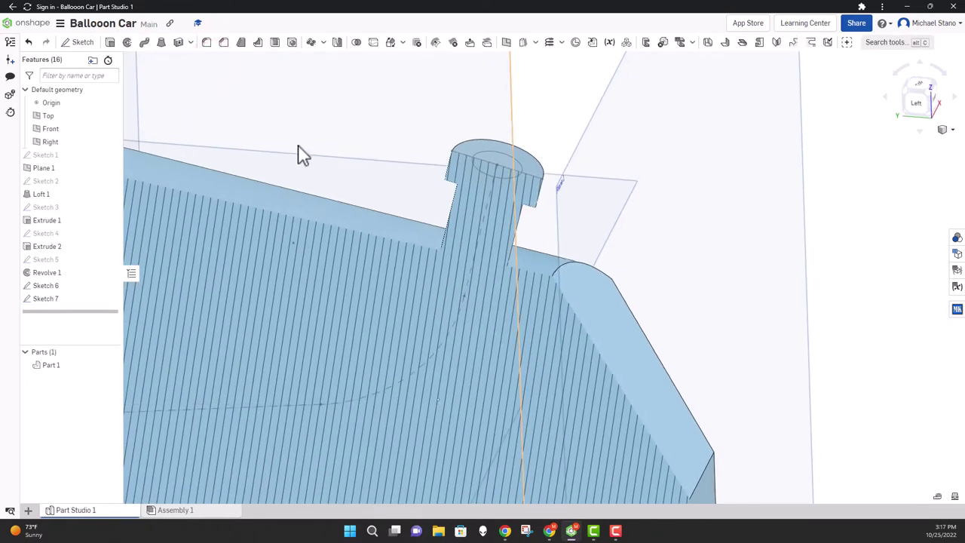
Sweep the circle along the three air path segments as a Remove operation to cut the air passage through the body
click(143, 43)
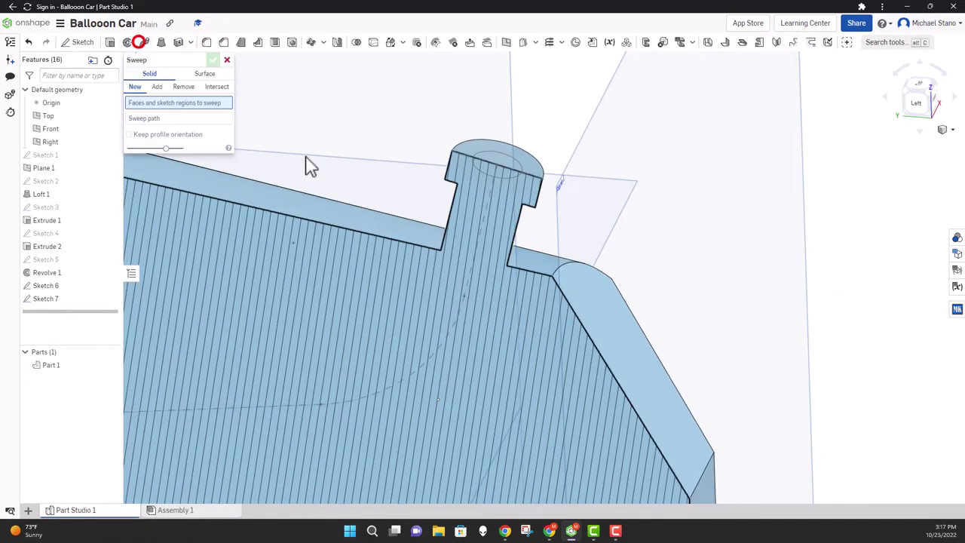
click(506, 162)
click(204, 127)
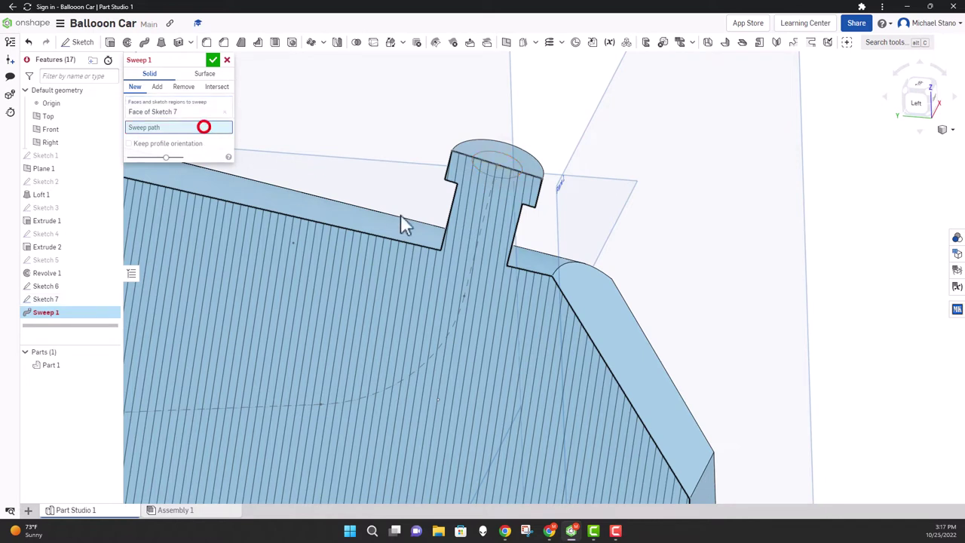
click(486, 215)
click(452, 324)
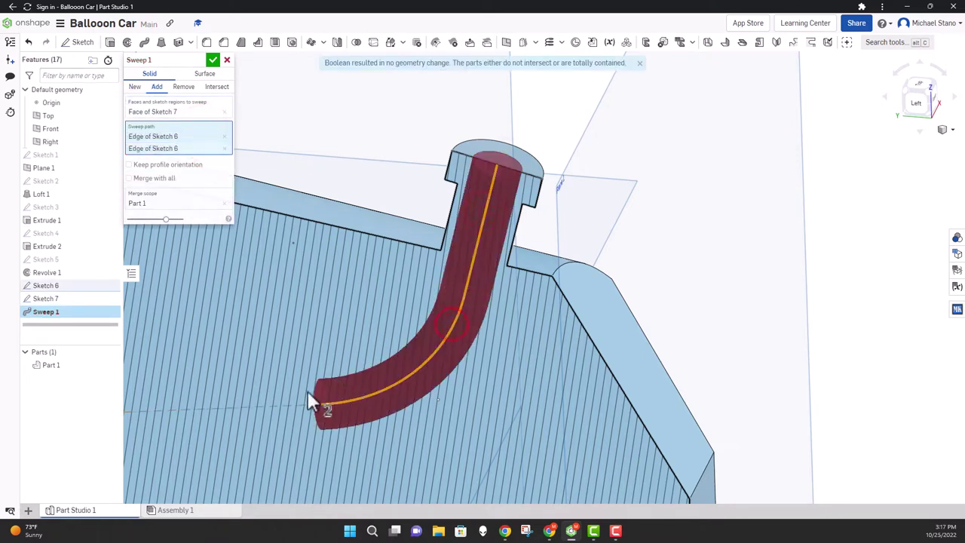
click(232, 411)
scroll(475, 346, down, 4)
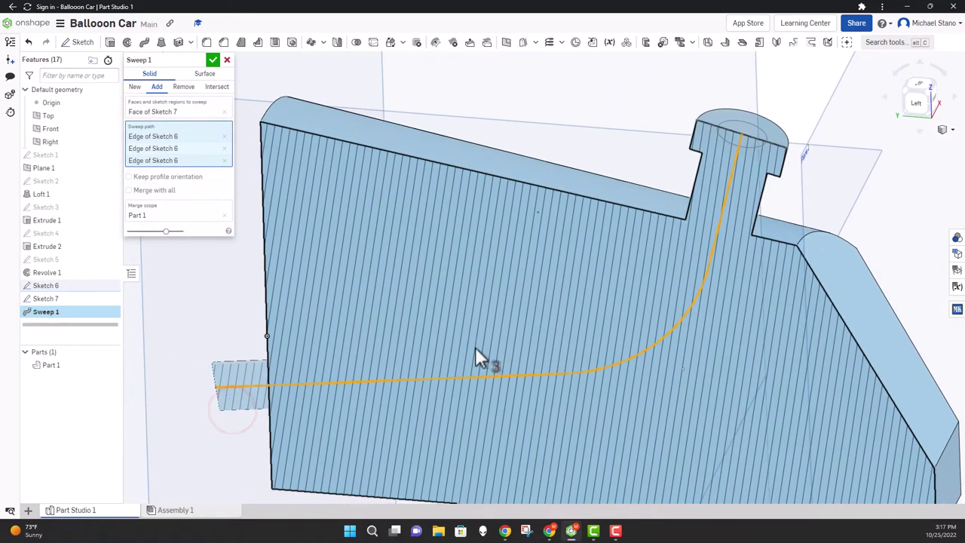
click(184, 92)
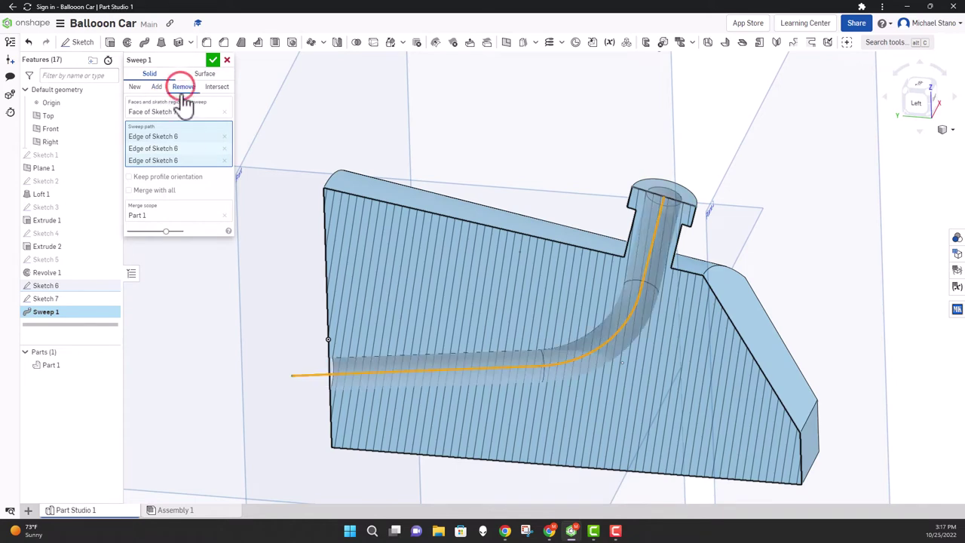
click(212, 60)
Turn off the section view and inspect the air passage openings at the post and the rear face
right_drag(209, 83, 228, 287)
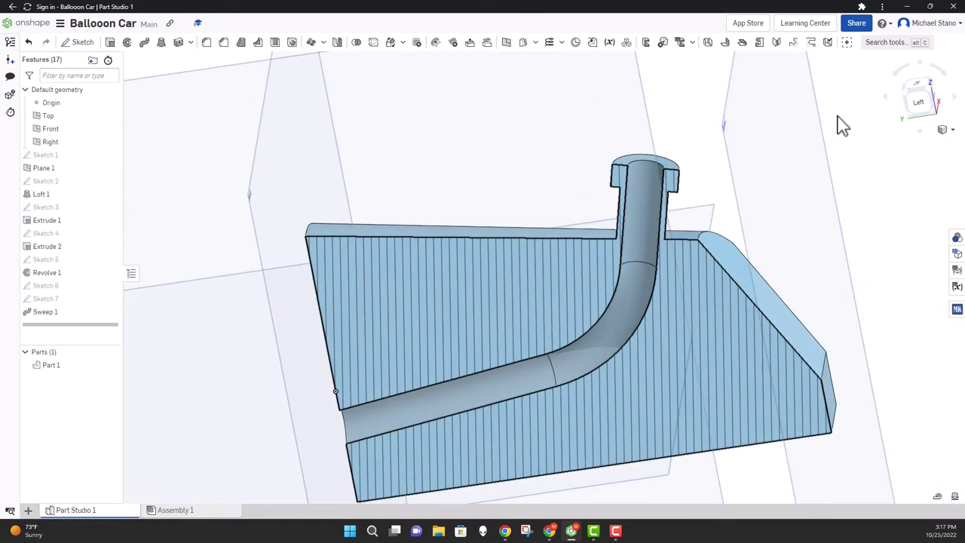
click(952, 131)
click(907, 356)
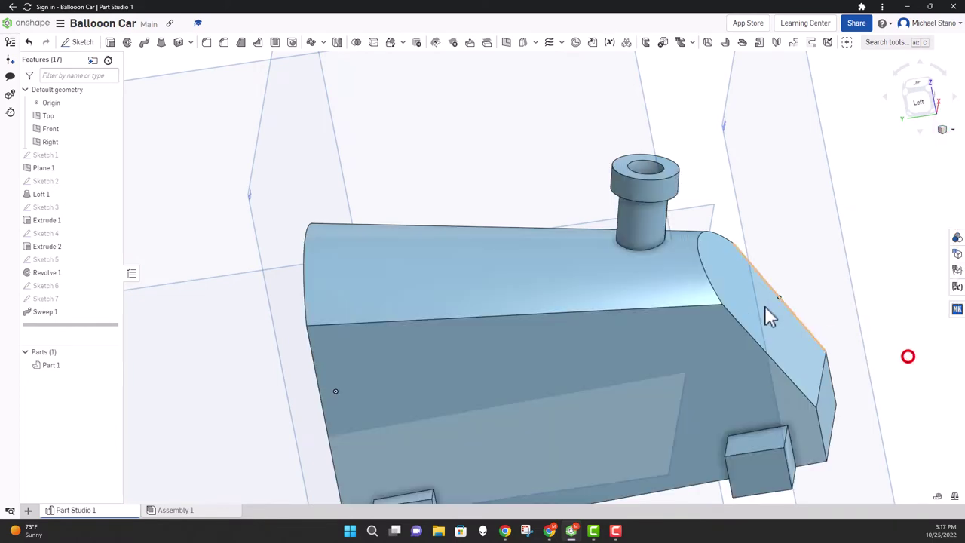
mouse_move(658, 266)
right_down()
mouse_move(596, 259)
mouse_move(653, 275)
right_up()
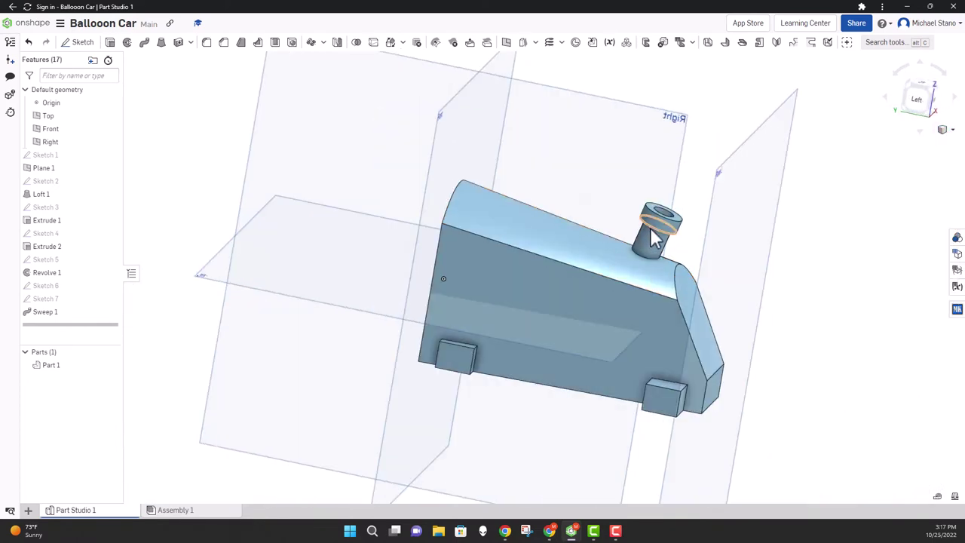
right_drag(655, 237, 441, 340)
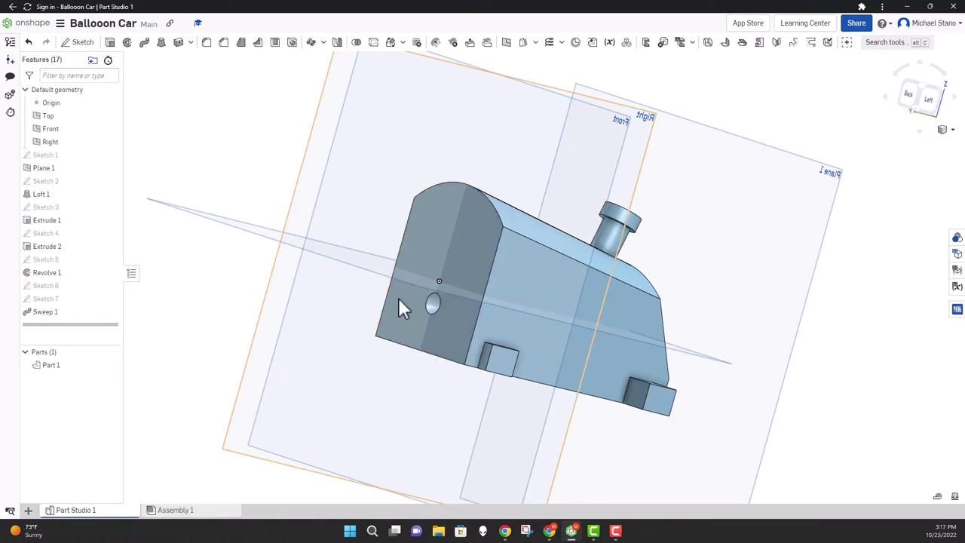
right_drag(398, 297, 500, 311)
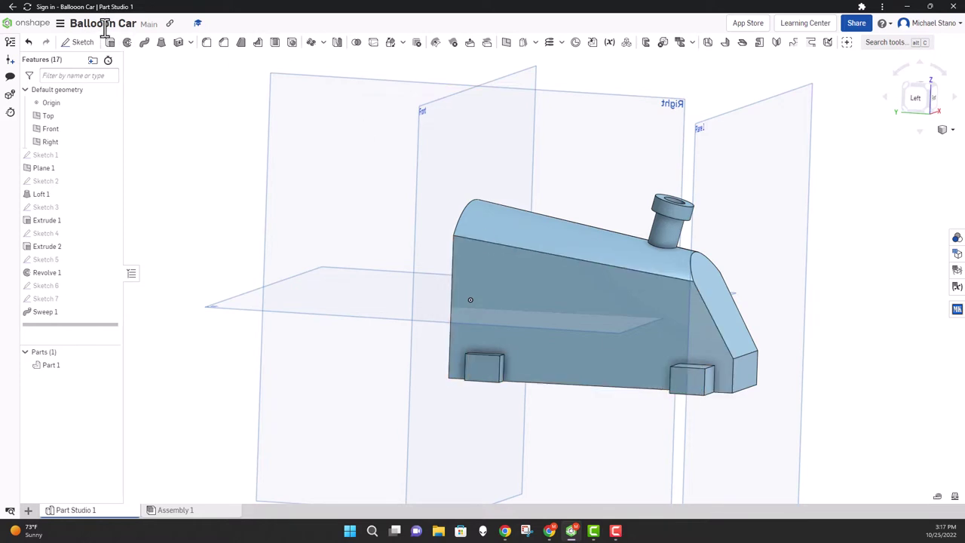
Sketch a point at the centre of each of the two side blocks, using the rear block's outer face as sketch plane
click(78, 41)
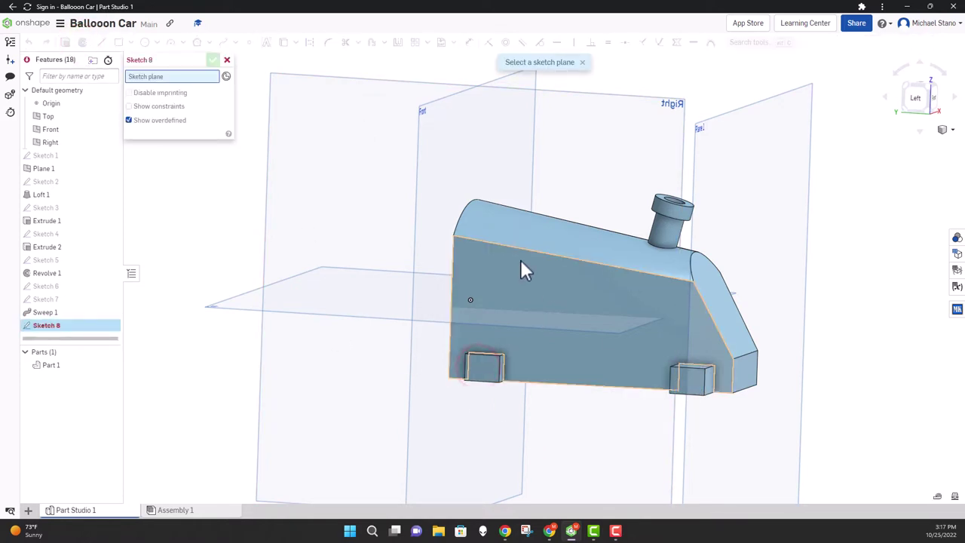
click(488, 374)
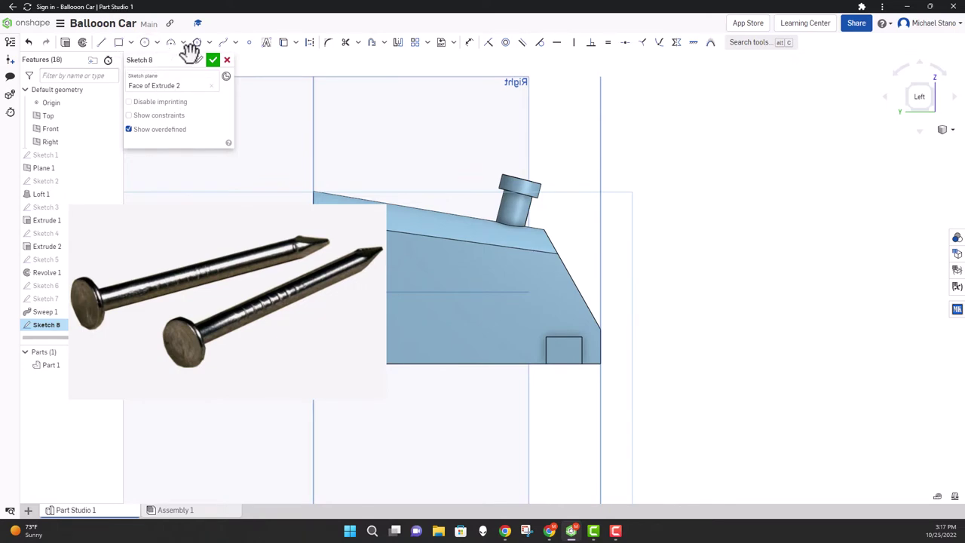
click(248, 41)
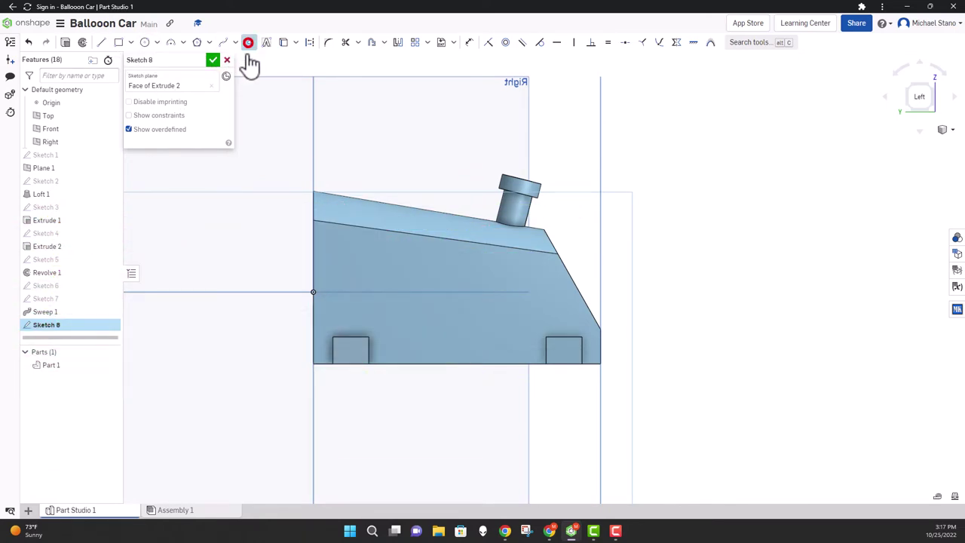
click(351, 352)
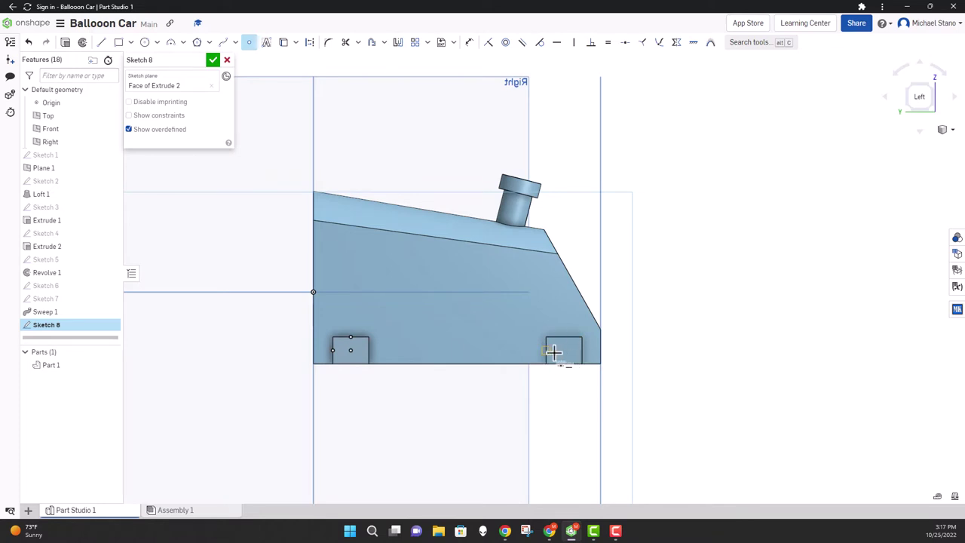
click(564, 349)
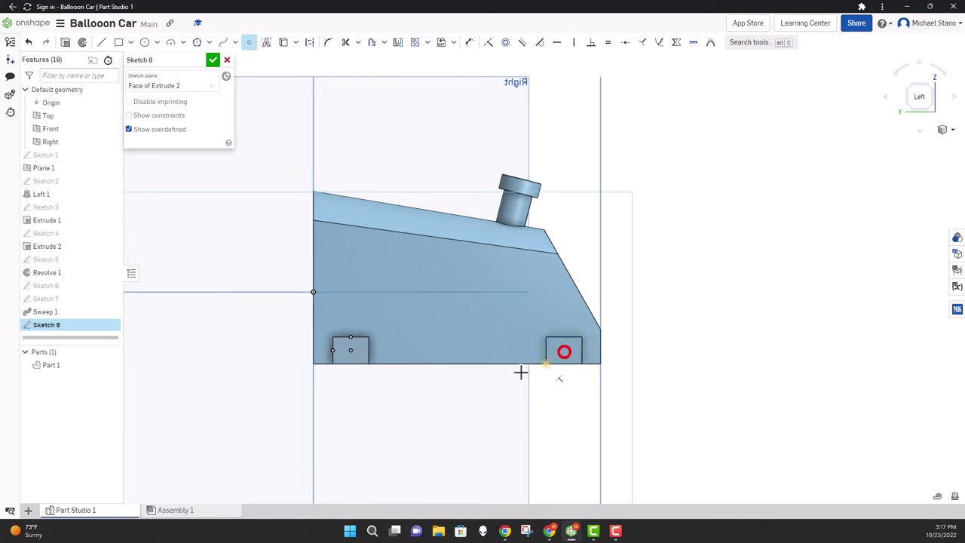
scroll(509, 354, up, 3)
click(212, 60)
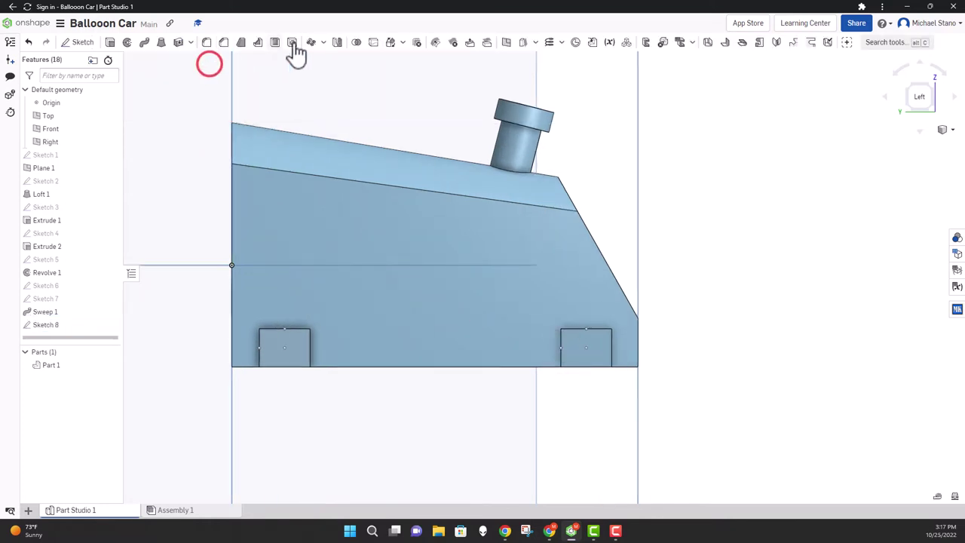
Cut simple through holes with a custom diameter at the two side block centre points
click(293, 43)
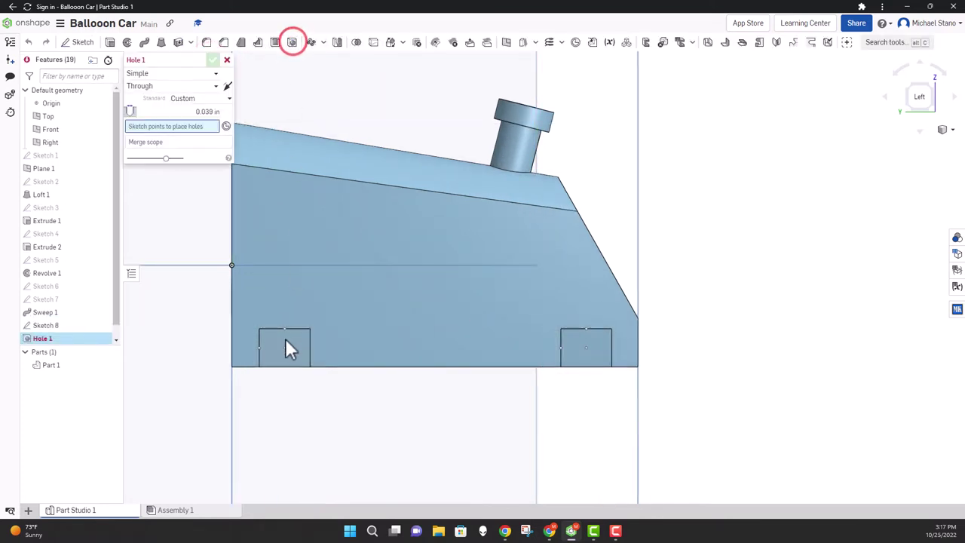
click(284, 347)
click(585, 348)
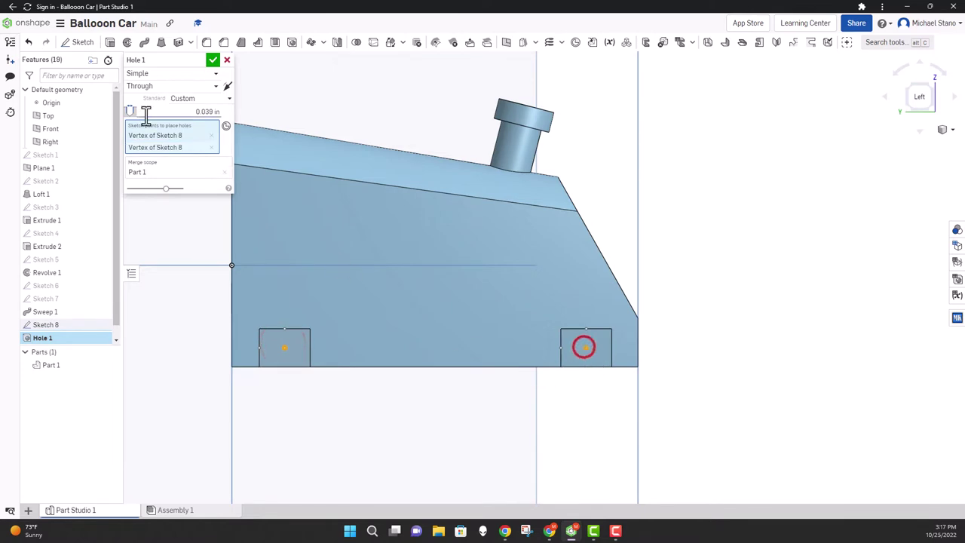
click(203, 105)
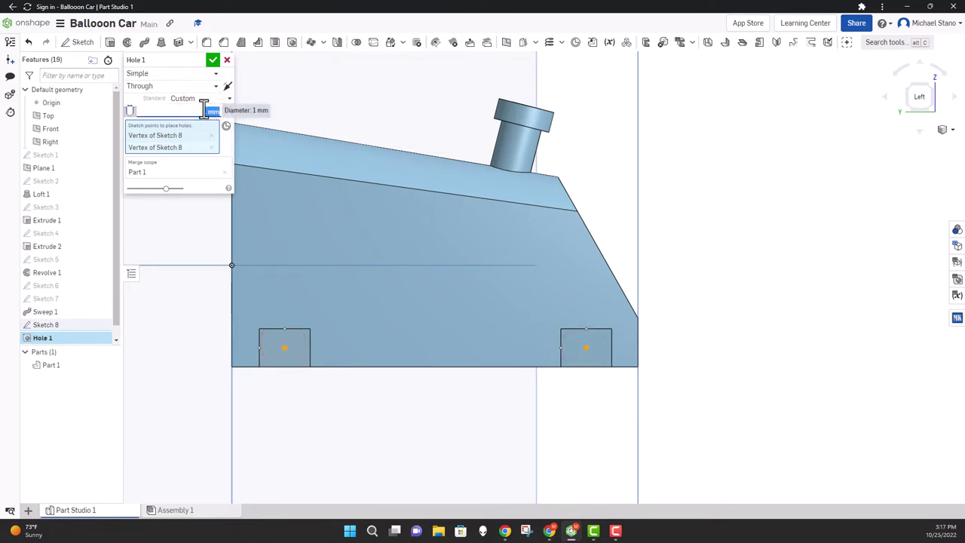
key(Return)
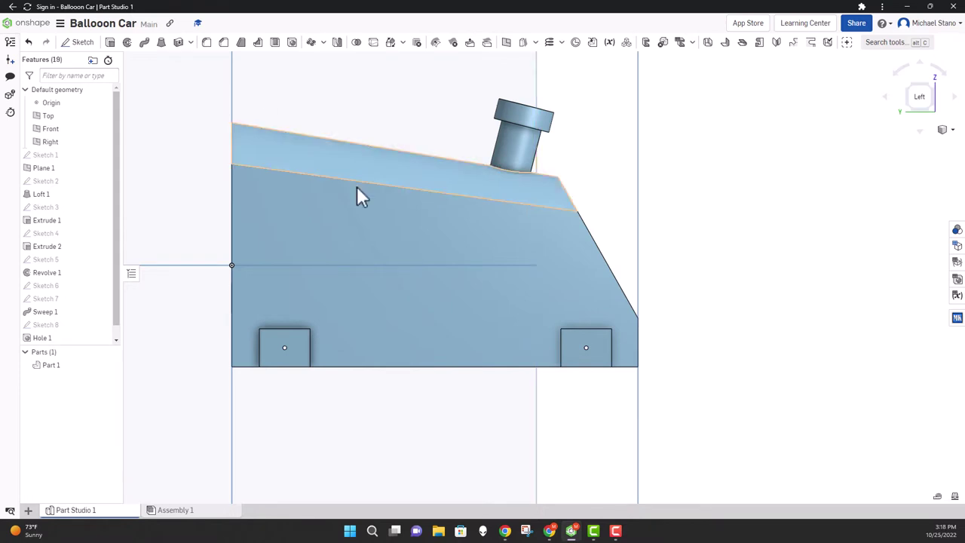
scroll(362, 194, down, 3)
mouse_move(362, 194)
right_down()
mouse_move(408, 256)
mouse_move(383, 260)
mouse_move(362, 294)
mouse_move(390, 310)
mouse_move(388, 266)
mouse_move(357, 245)
mouse_move(438, 249)
mouse_move(379, 273)
right_up()
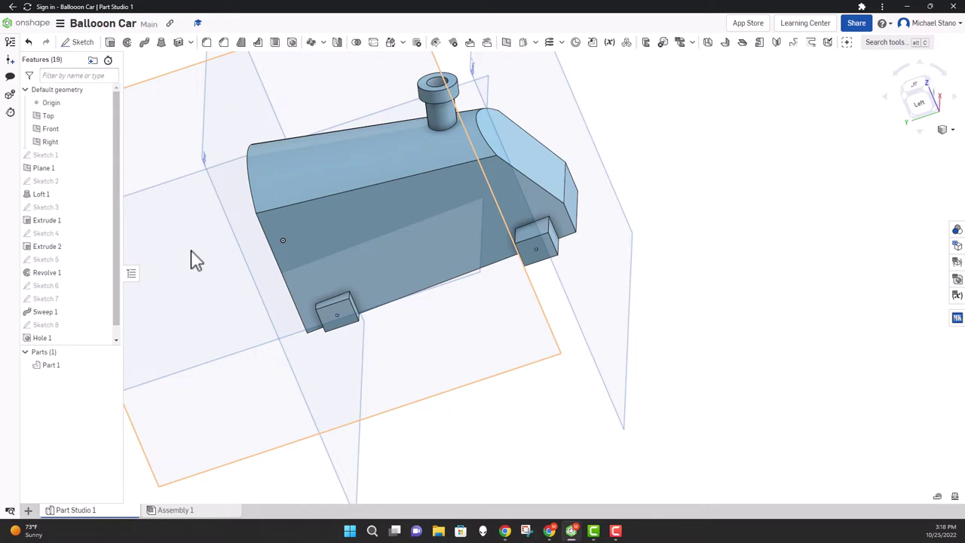
Insert the car body, Part 1, into Assembly 1
click(179, 510)
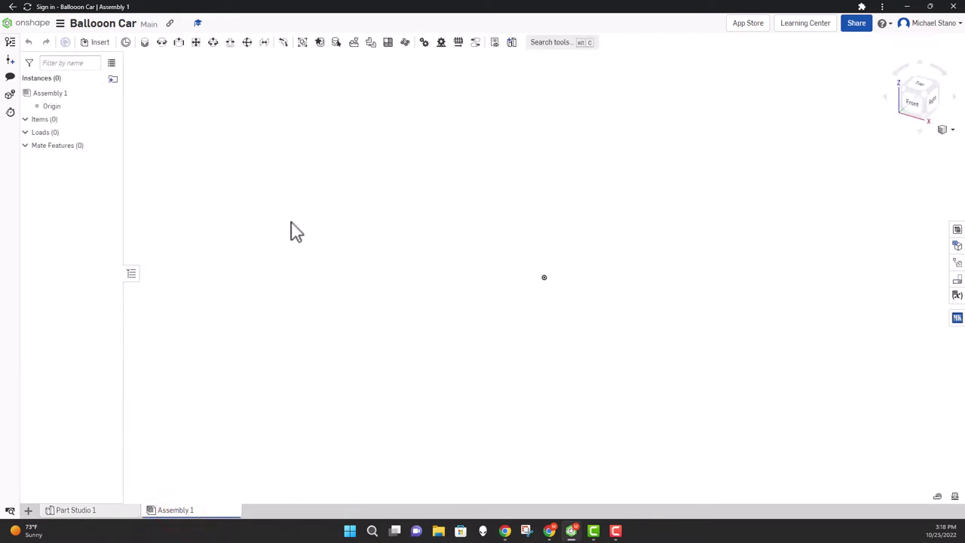
click(96, 42)
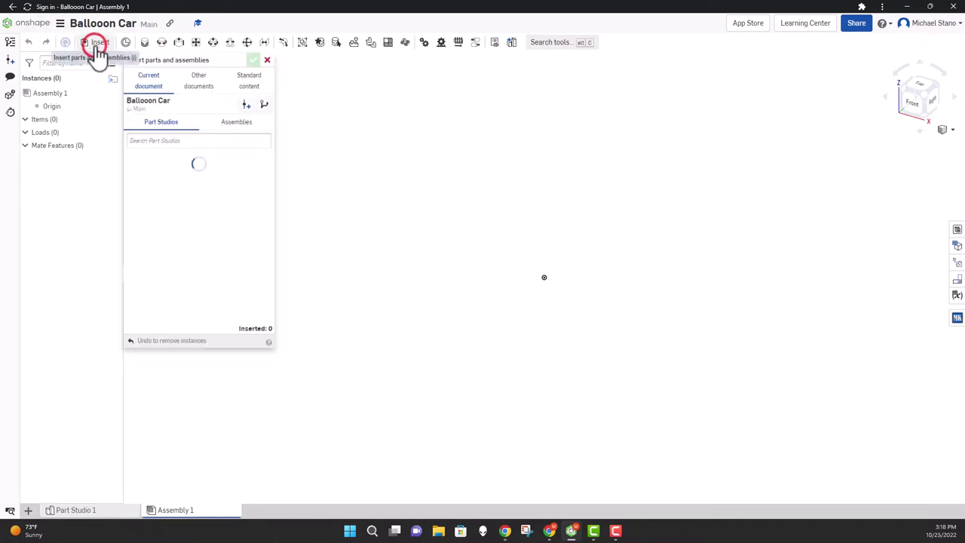
click(182, 205)
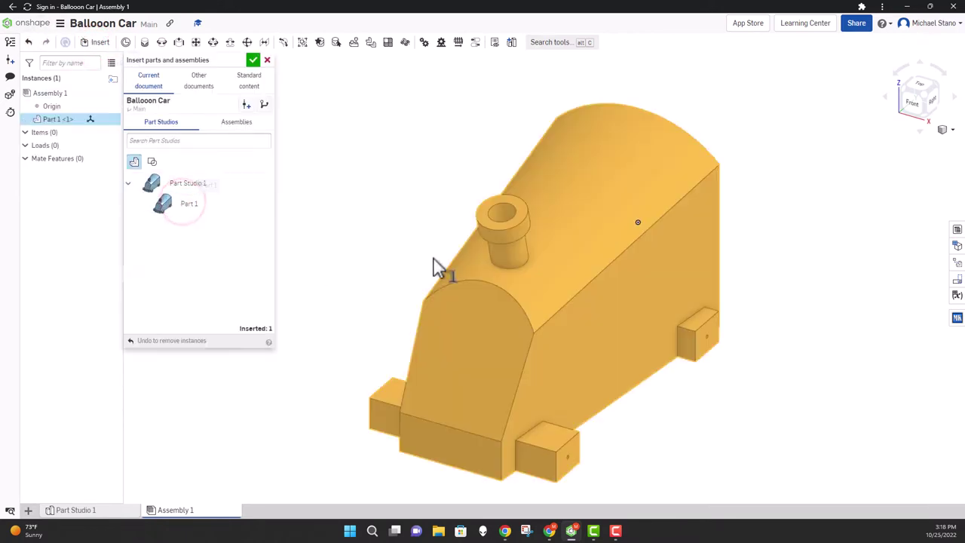
click(462, 265)
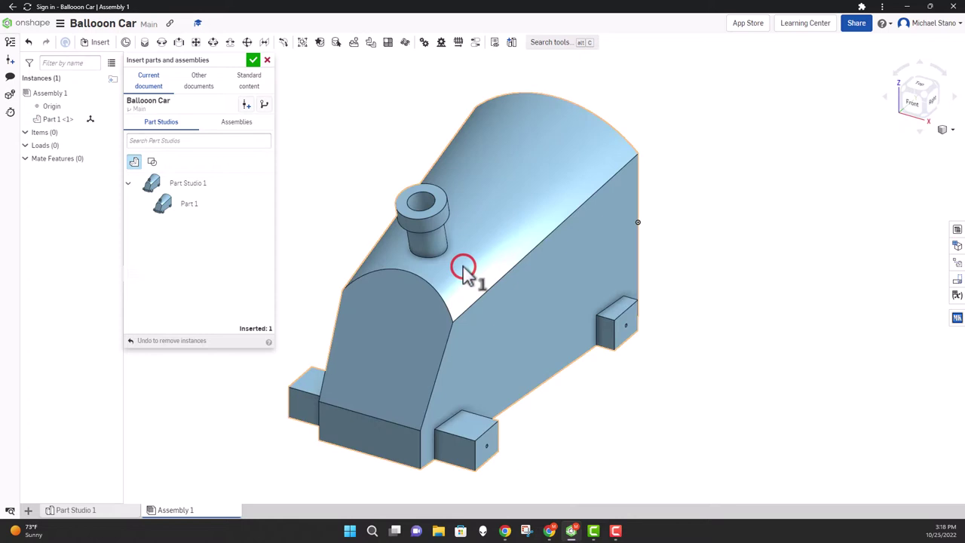
click(253, 60)
right_drag(256, 252, 355, 258)
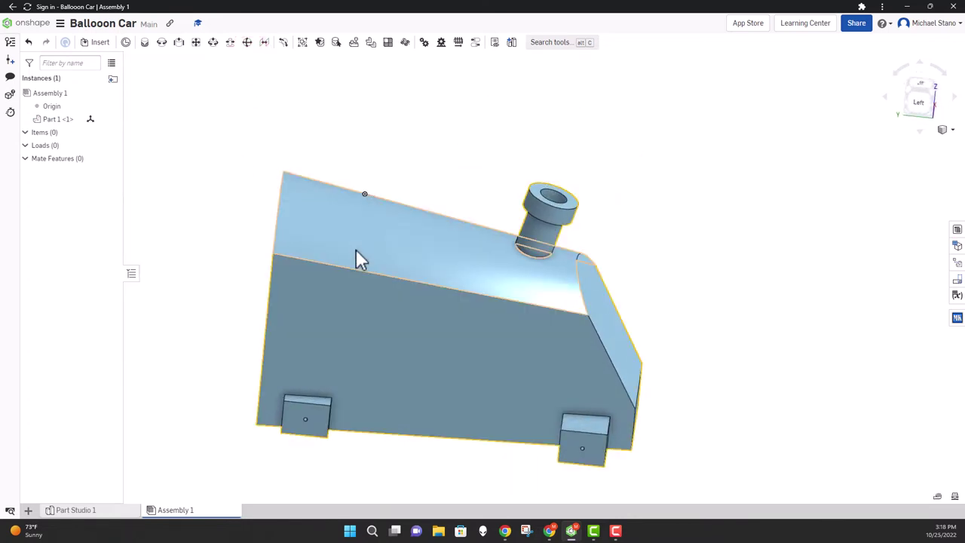
Create a new part studio in the assembly's context, with its origin at the mate connector on the car body's curved top
click(512, 43)
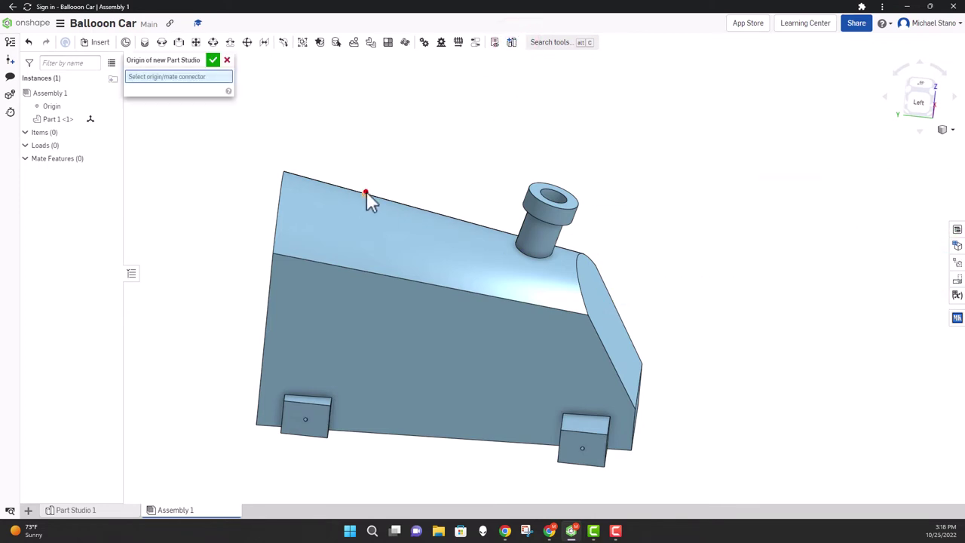
click(365, 193)
click(212, 59)
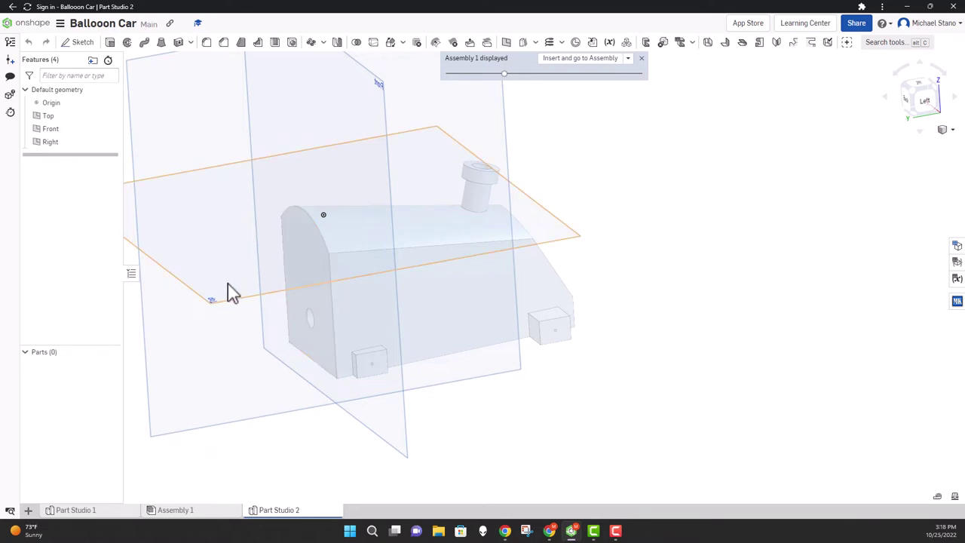
Sketch a circle 2 in in diameter on the rear side block's outer face, centred on the axle hole
click(83, 42)
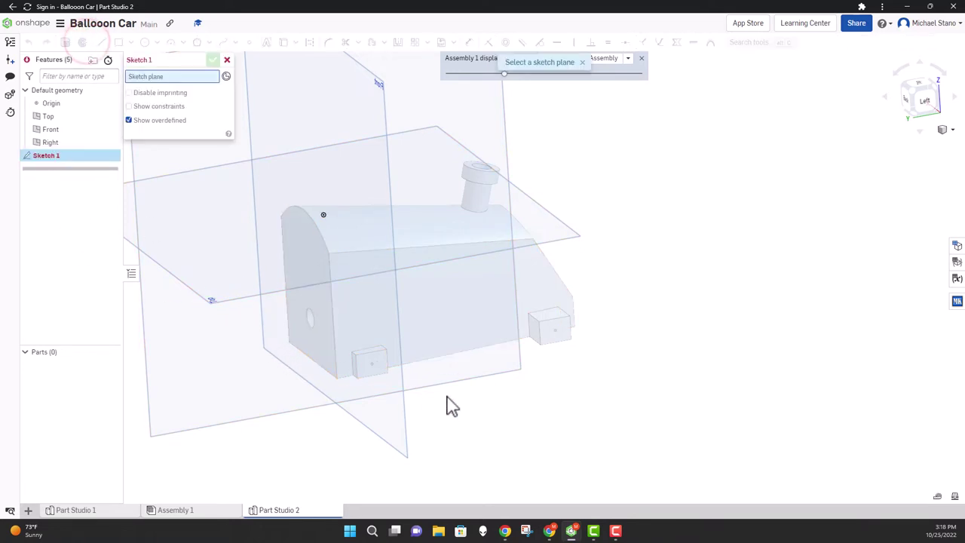
right_drag(447, 404, 471, 415)
click(407, 386)
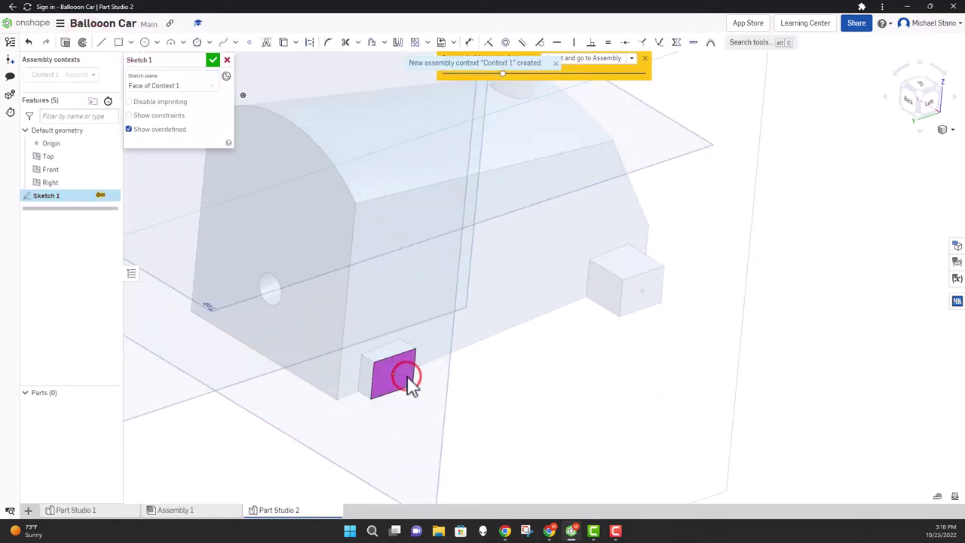
click(146, 42)
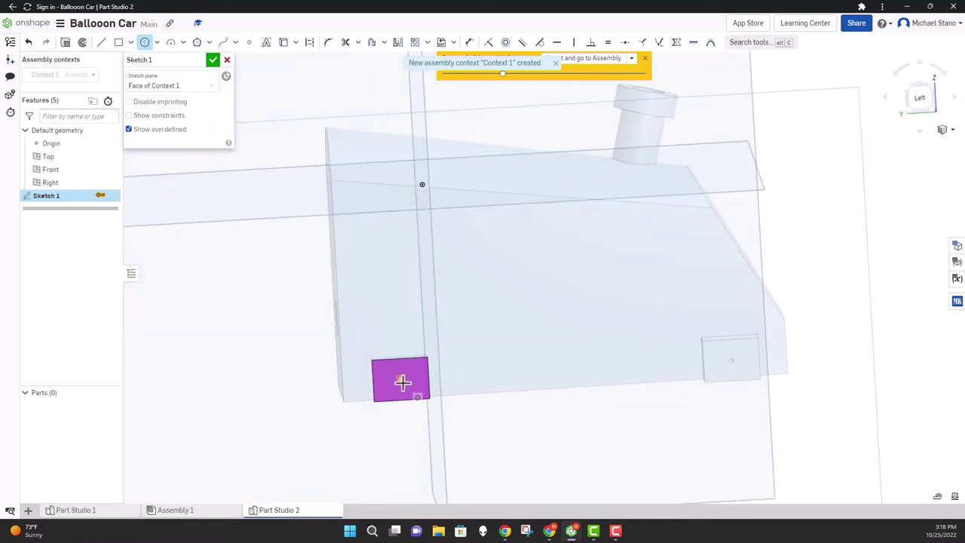
click(401, 380)
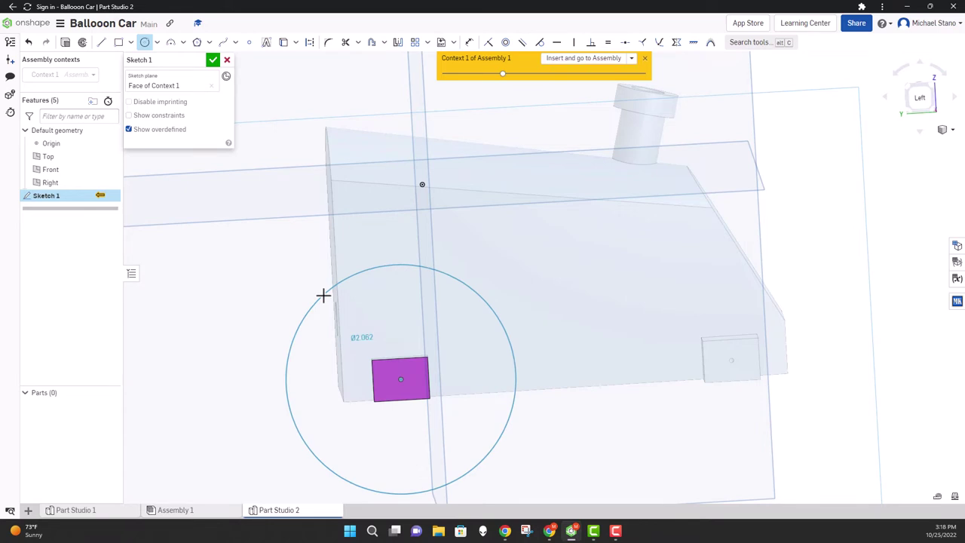
click(323, 295)
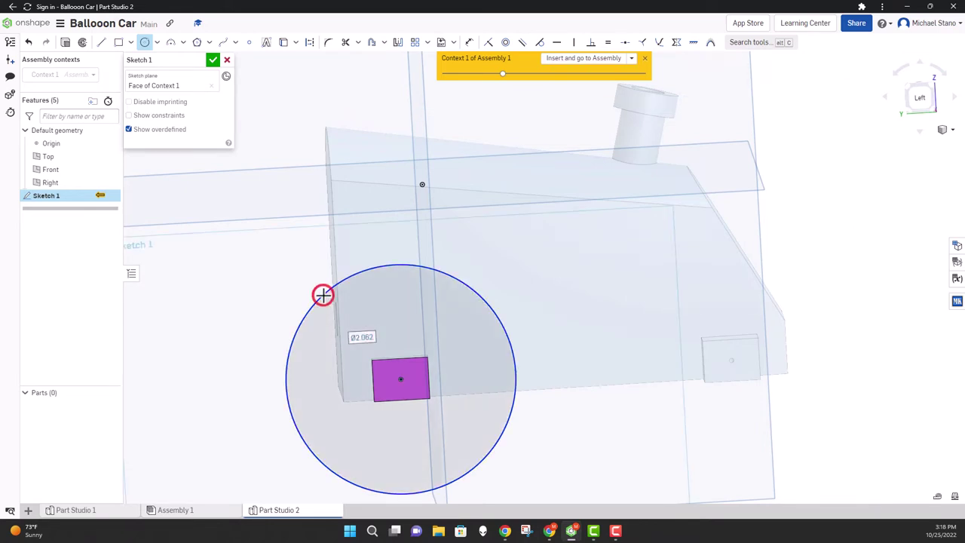
text(2)
key(Return)
Add a concentric circle 1.5 mm in diameter around the axle hole and finish the sketch
right_drag(323, 295, 352, 302)
scroll(370, 358, up, 3)
scroll(369, 358, up, 2)
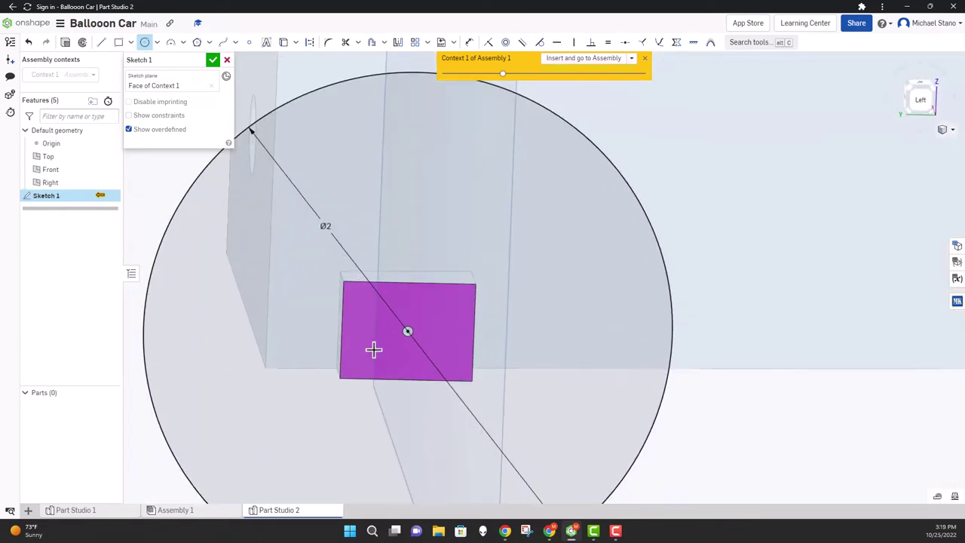
scroll(407, 332, up, 3)
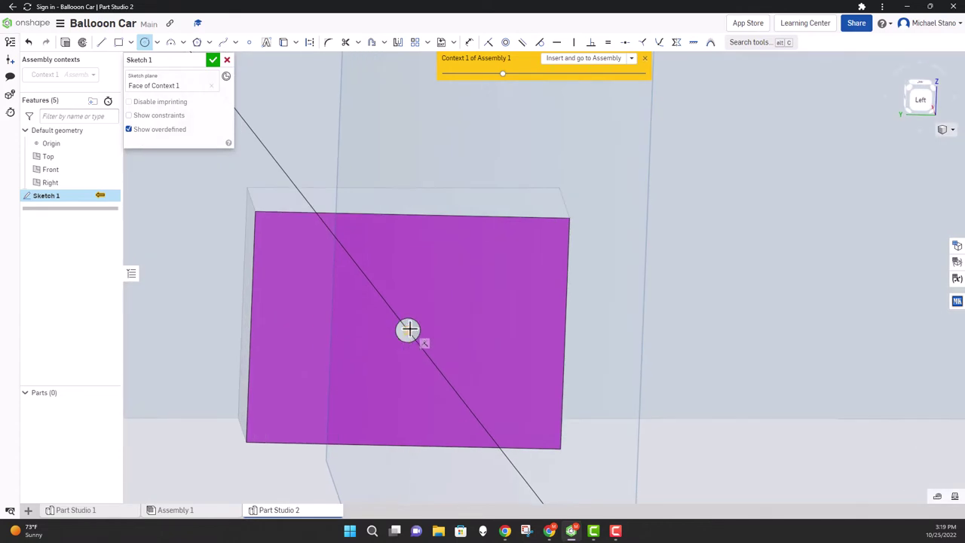
click(407, 330)
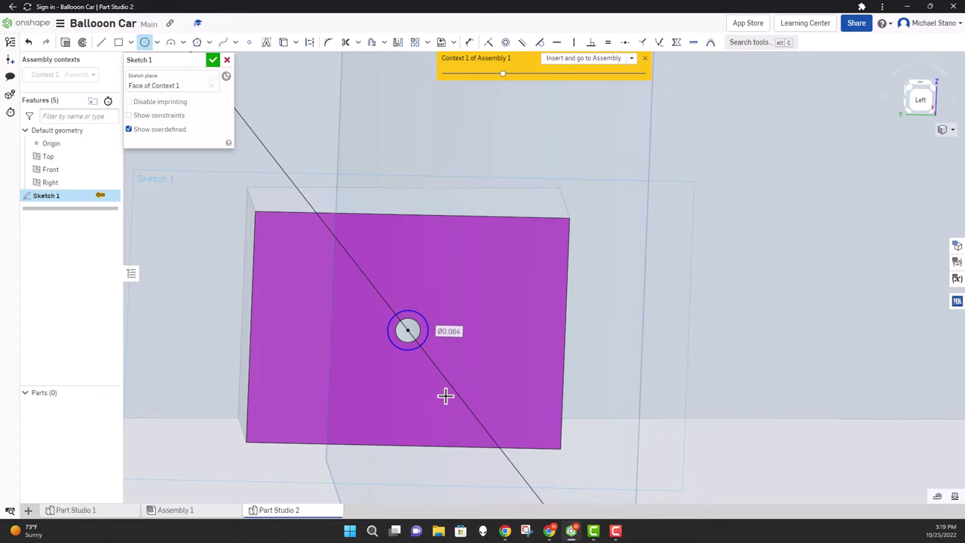
text(1)
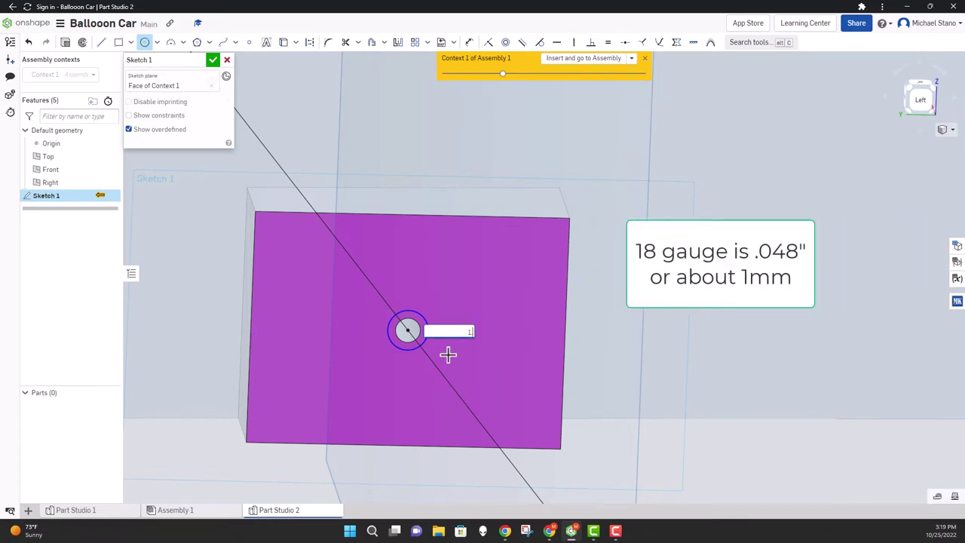
text(.5mm)
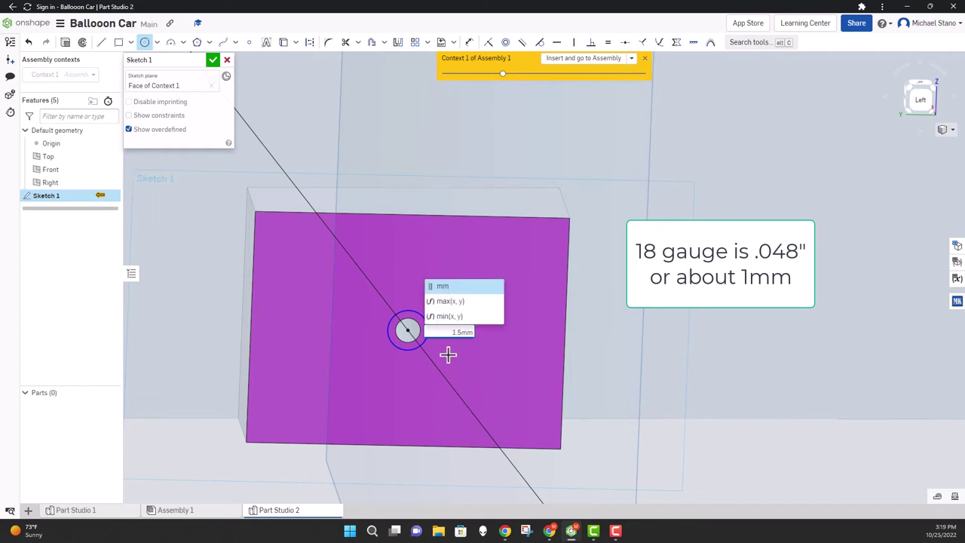
key(Return)
scroll(422, 305, up, 3)
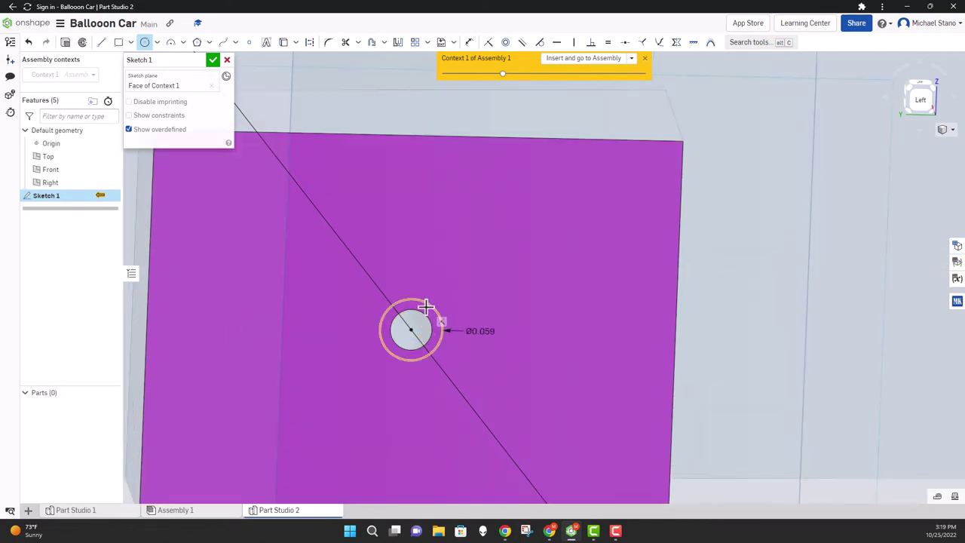
scroll(427, 246, down, 6)
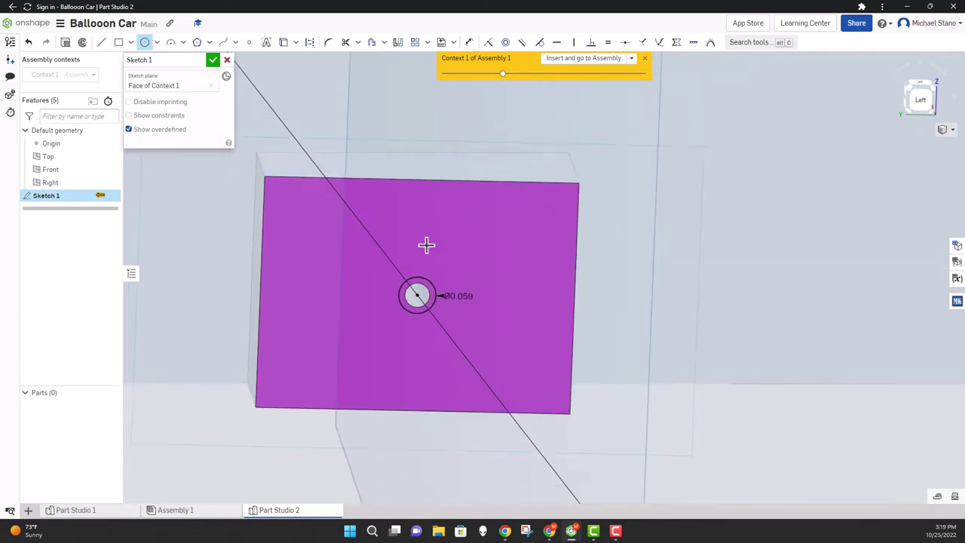
scroll(396, 253, up, 2)
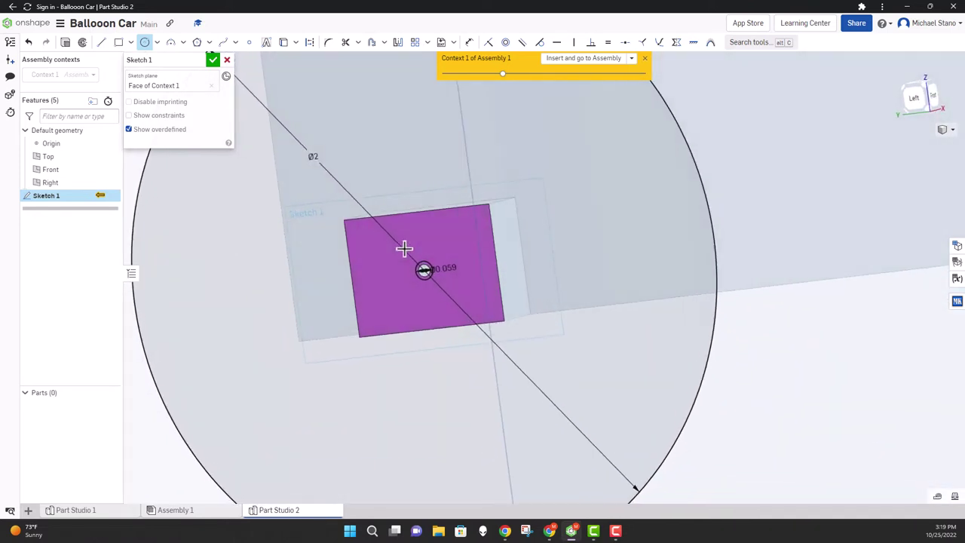
click(214, 61)
Extrude the wheel's sketch regions, excluding the small centre hole, 0.5 in outward as a new part
scroll(249, 199, down, 3)
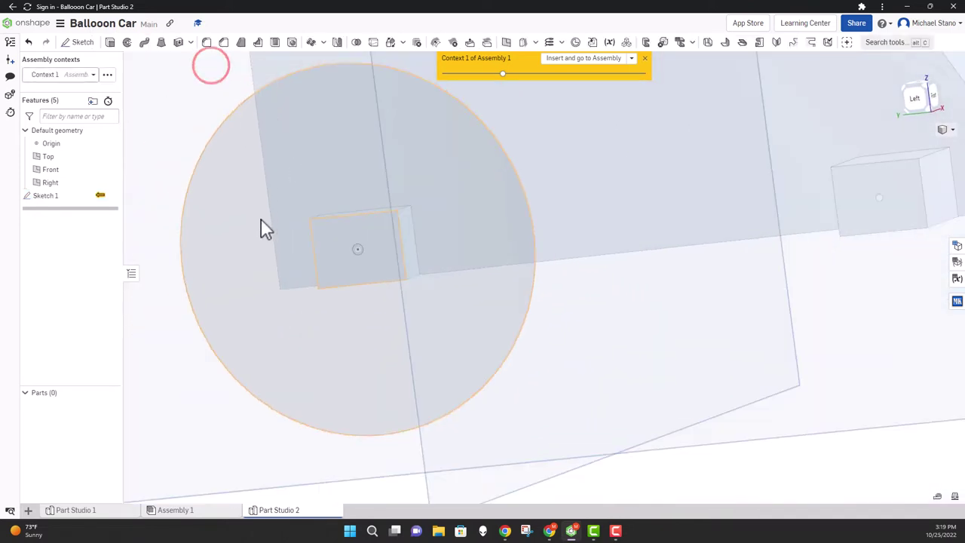
click(110, 43)
click(289, 141)
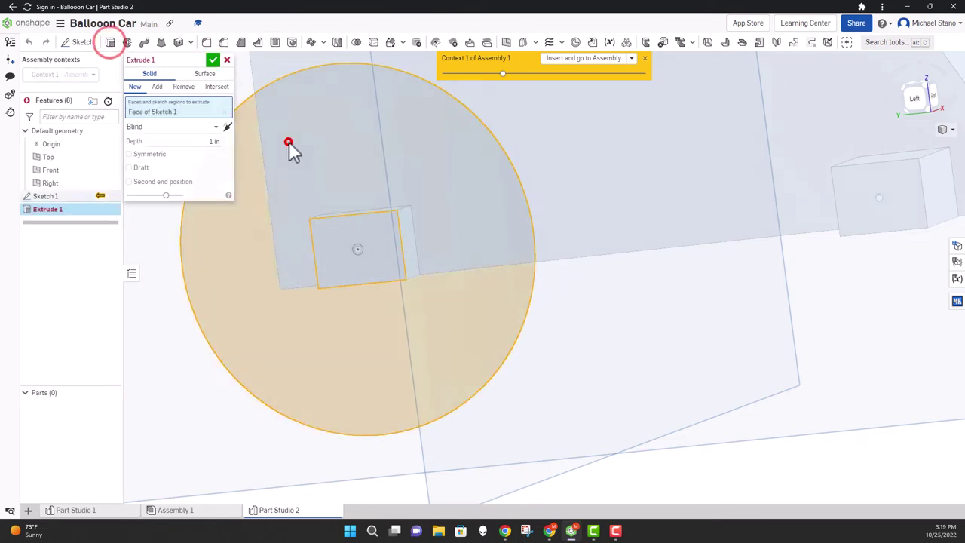
scroll(289, 141, up, 3)
click(356, 235)
scroll(398, 277, down, 5)
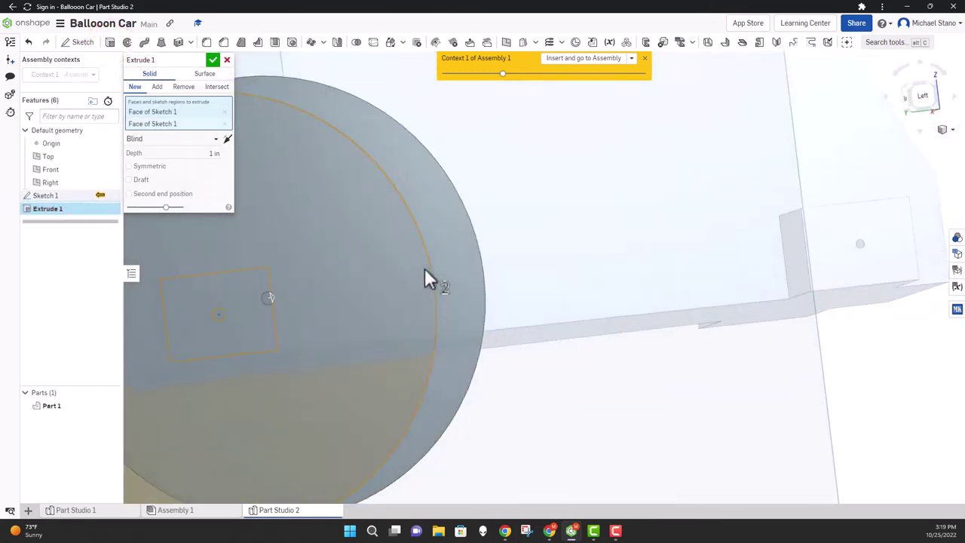
right_drag(424, 276, 328, 228)
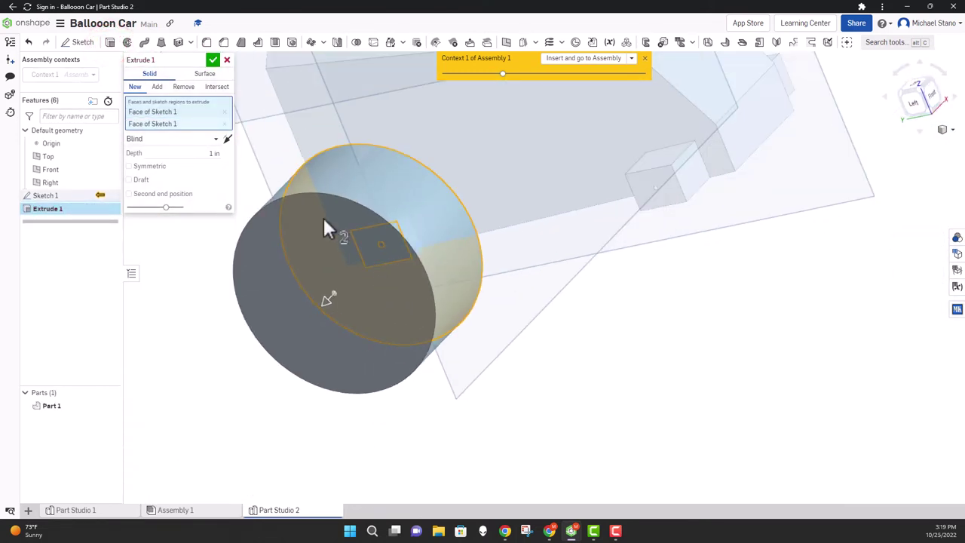
double_click(209, 151)
text(0.5)
key(Return)
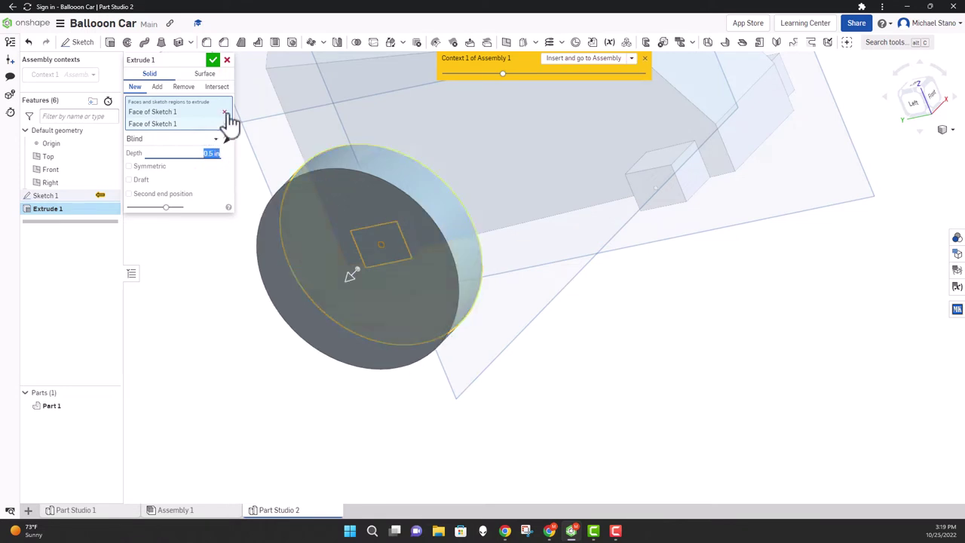
click(213, 59)
Sketch a circle about 1.53 in in diameter on the wheel's outer face, concentric with its centre hole
mouse_move(204, 123)
right_down()
mouse_move(211, 217)
mouse_move(230, 241)
mouse_move(236, 209)
right_up()
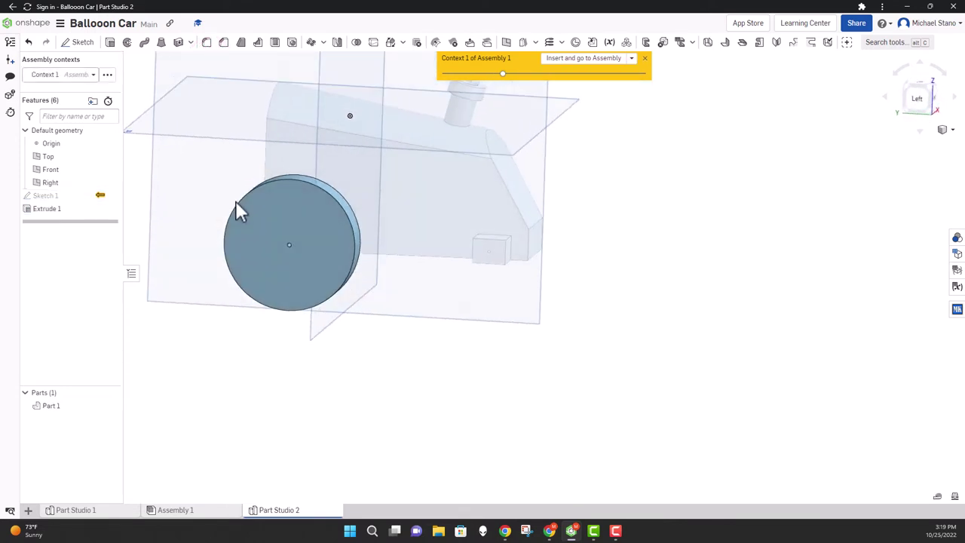
click(83, 42)
click(279, 214)
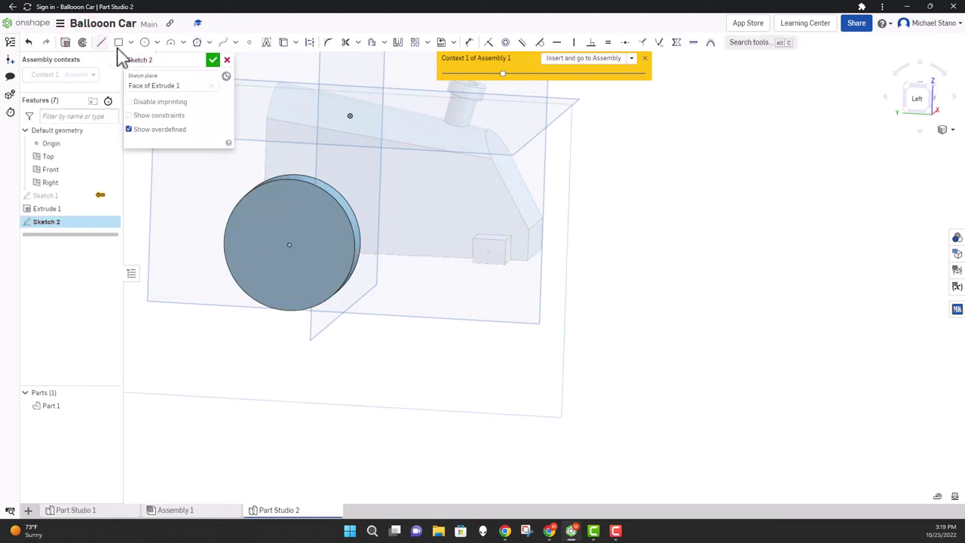
click(144, 42)
scroll(303, 250, up, 3)
scroll(303, 250, up, 2)
click(345, 248)
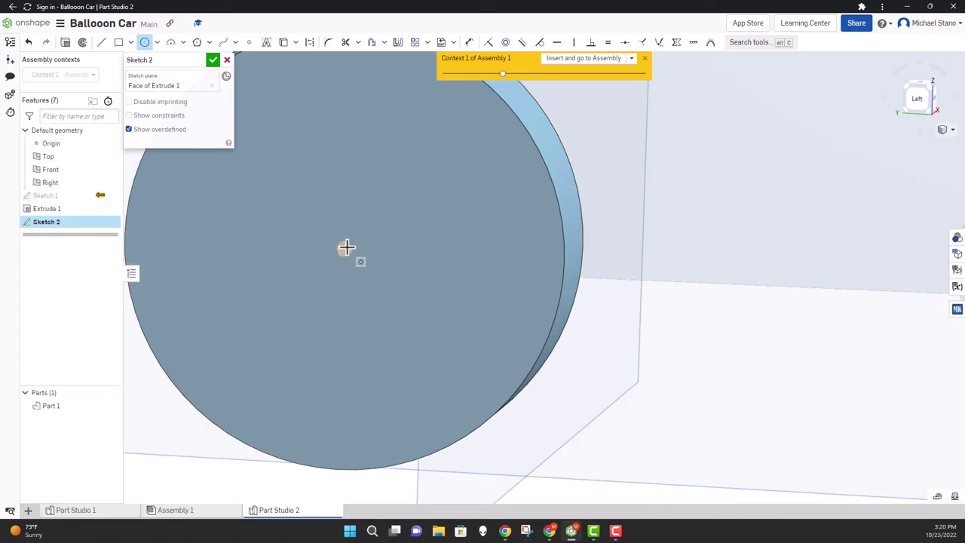
scroll(282, 223, down, 5)
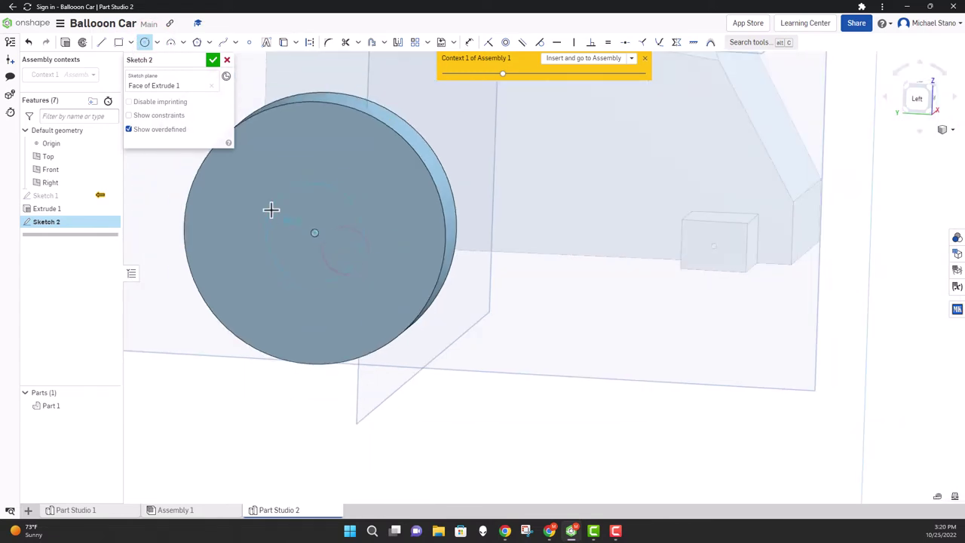
click(252, 182)
scroll(301, 216, up, 2)
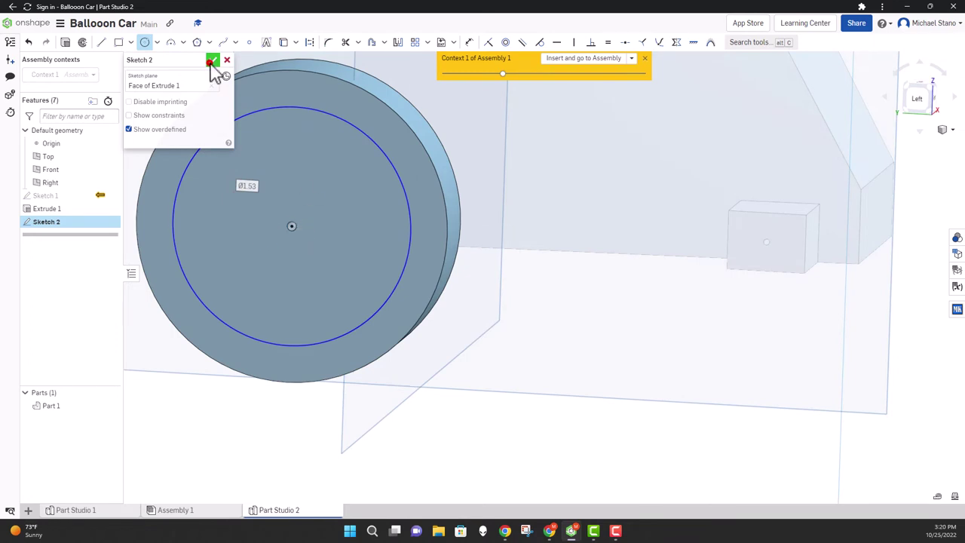
click(211, 60)
Cut a recess 0.25 in deep into the wheel's outer face with a Remove extrude of the inner circle region
click(110, 42)
click(252, 150)
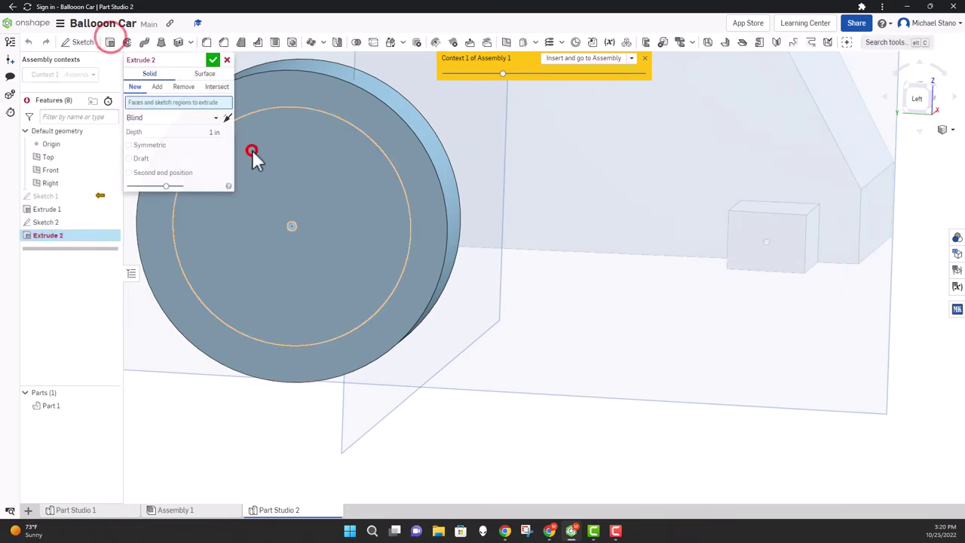
click(290, 226)
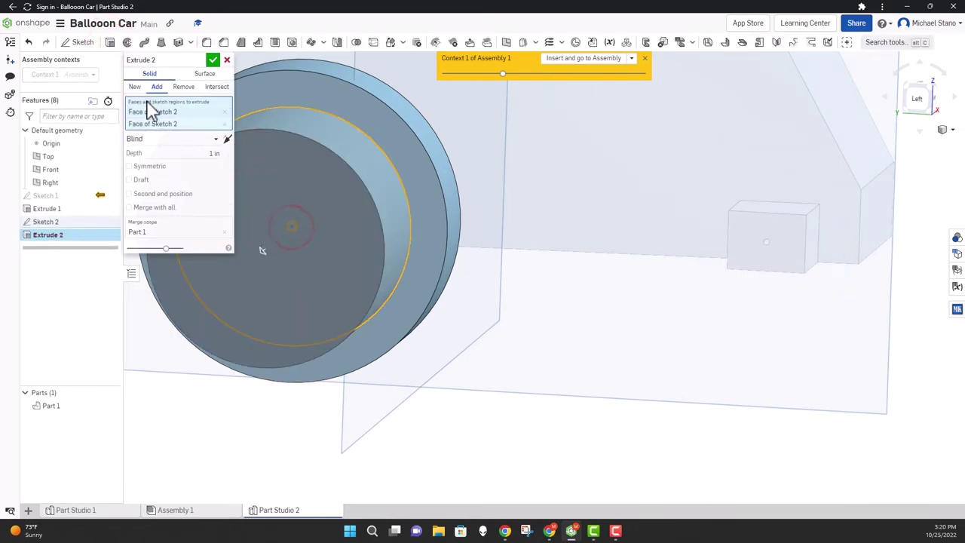
click(224, 123)
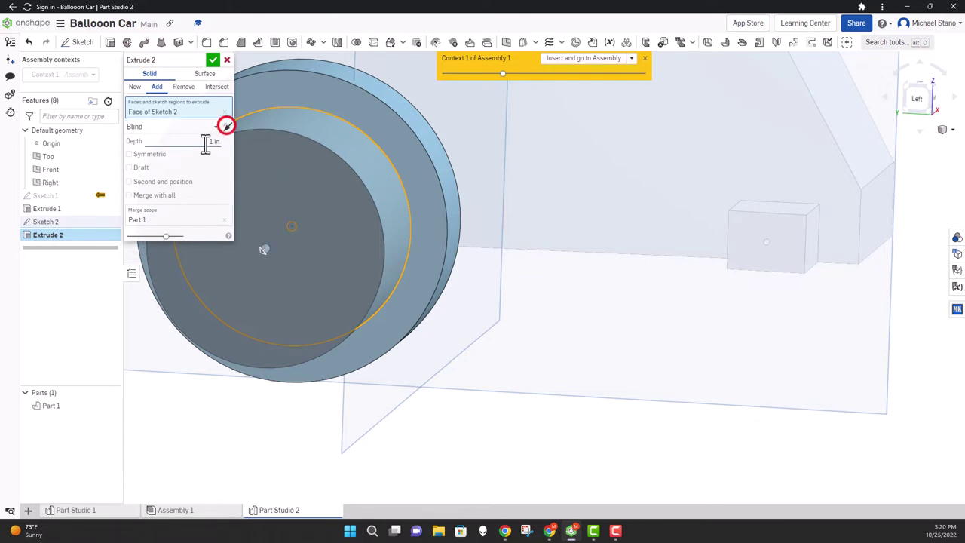
click(213, 141)
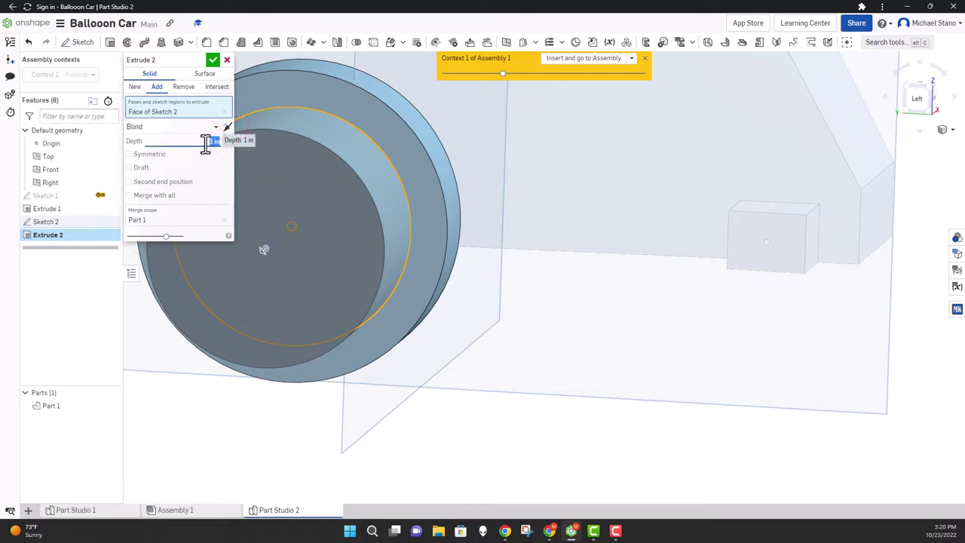
text(.25)
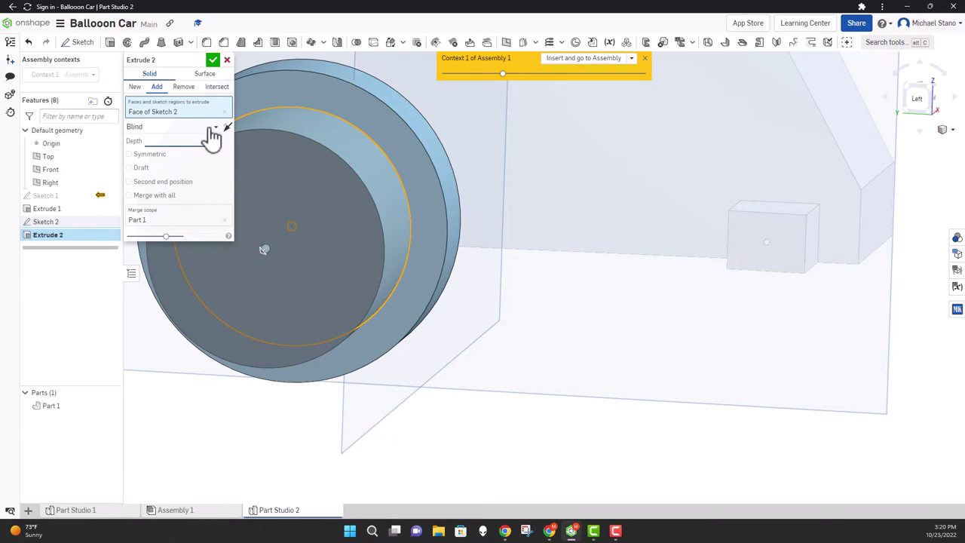
click(183, 86)
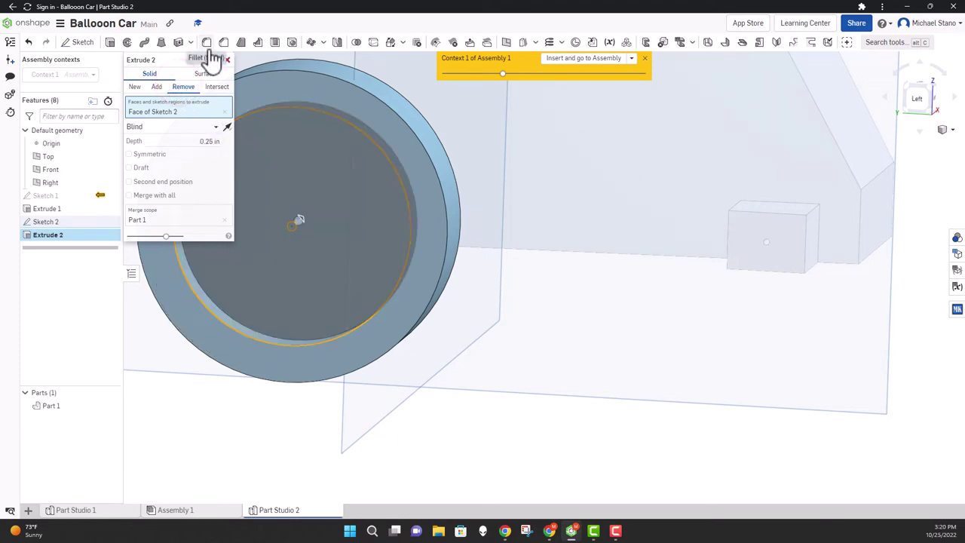
click(212, 61)
Start a sketch on the wheel's recessed face and project the edge of the centre axle hole into it
right_drag(248, 181, 252, 217)
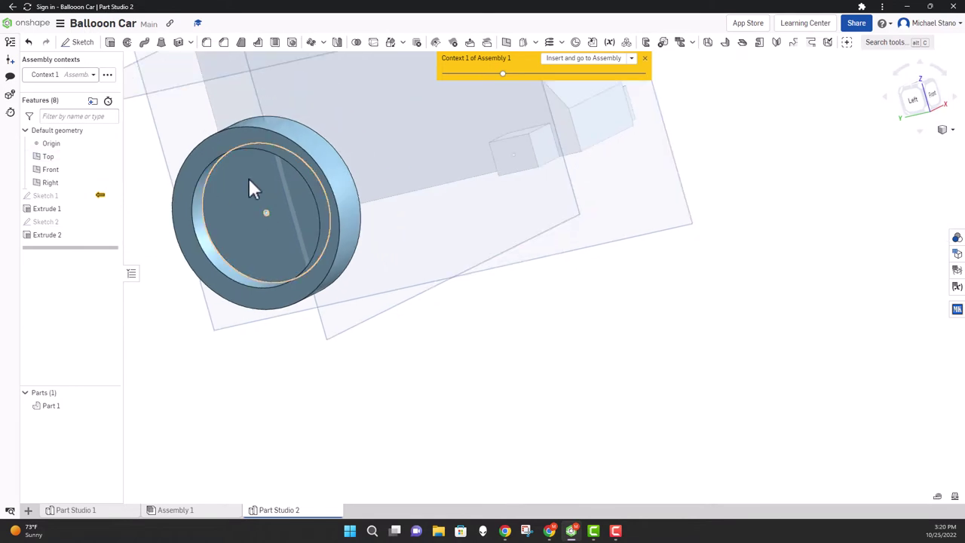
click(83, 41)
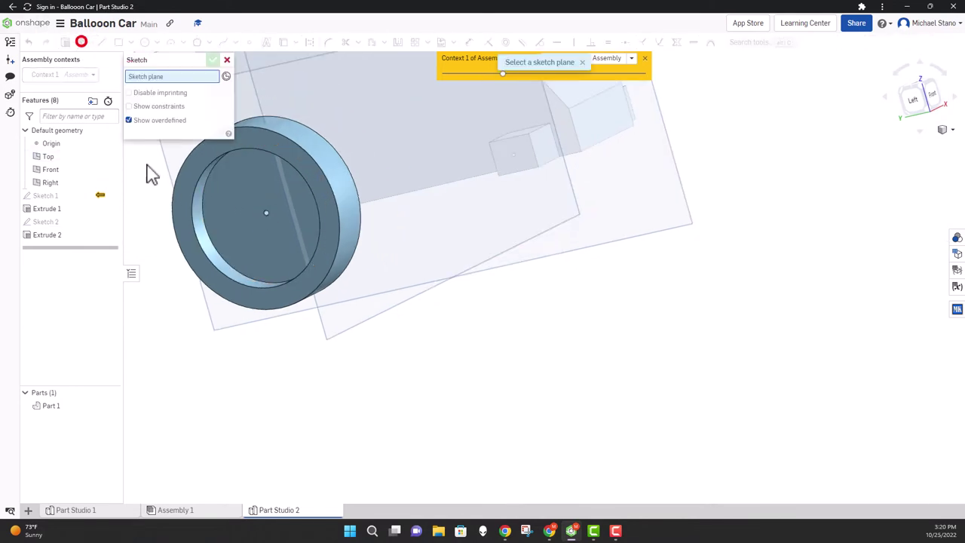
click(259, 199)
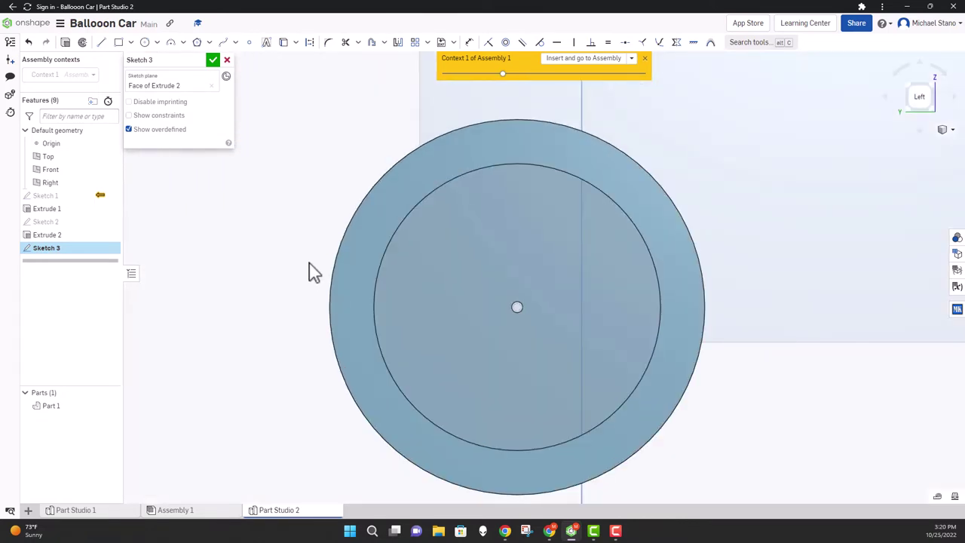
key(u)
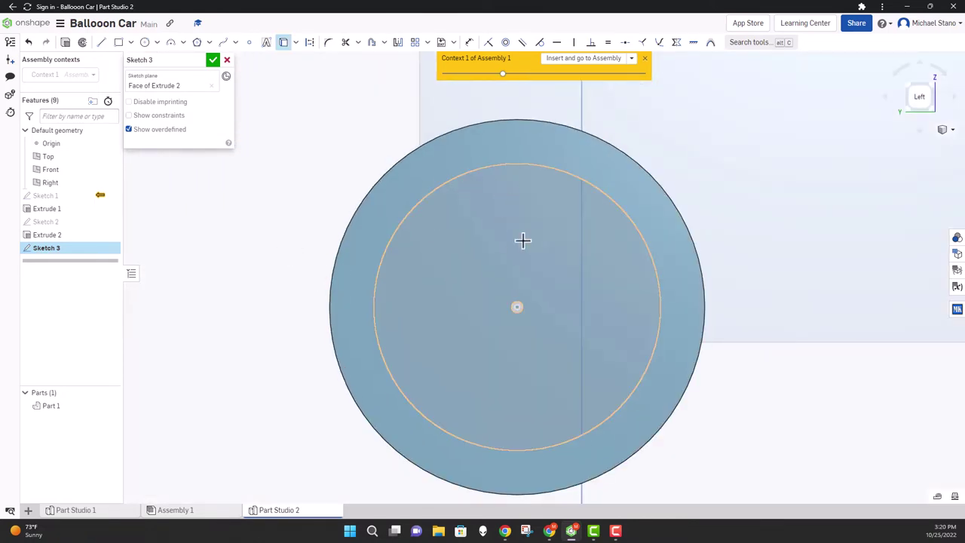
click(508, 308)
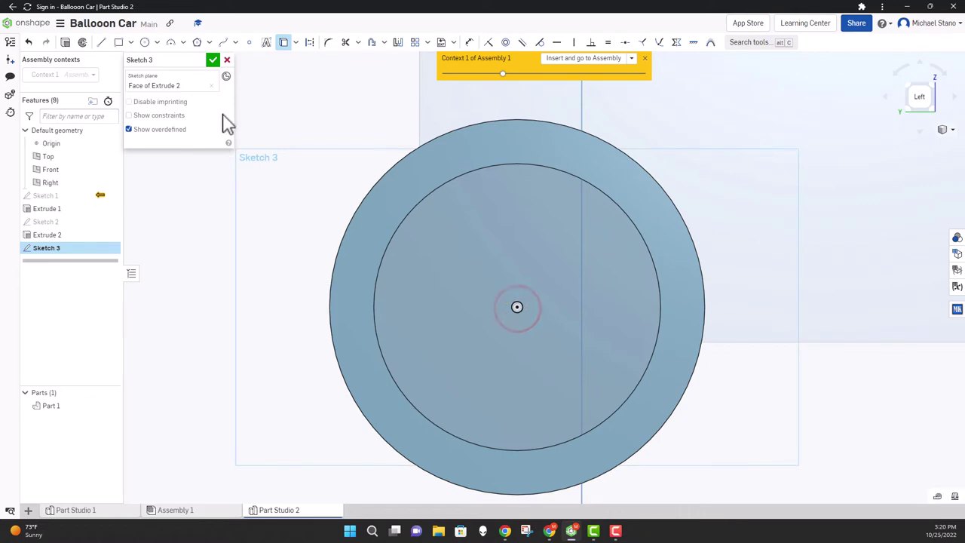
Draw two construction circles centred on the axle hole, a large one just inside the recess edge and a small one about 0.335 in in diameter
click(309, 42)
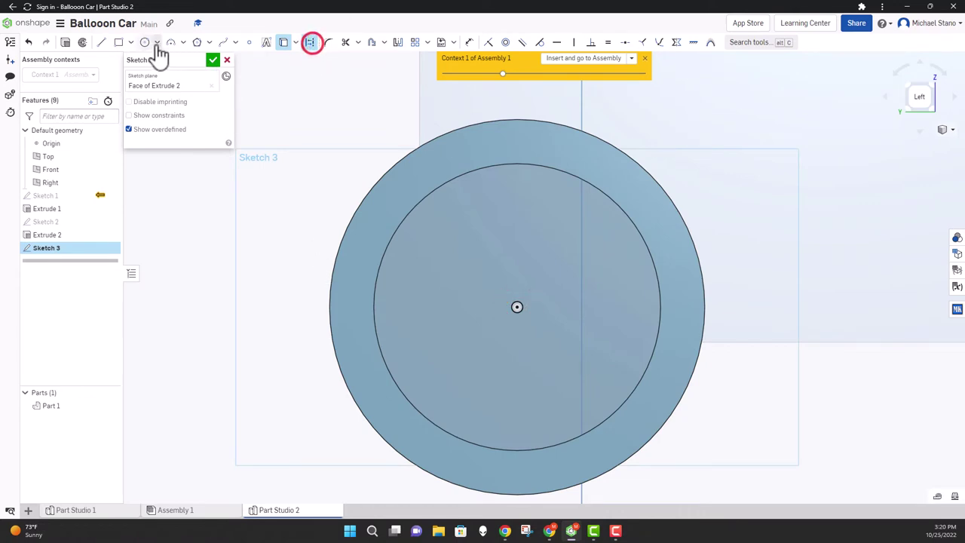
click(146, 41)
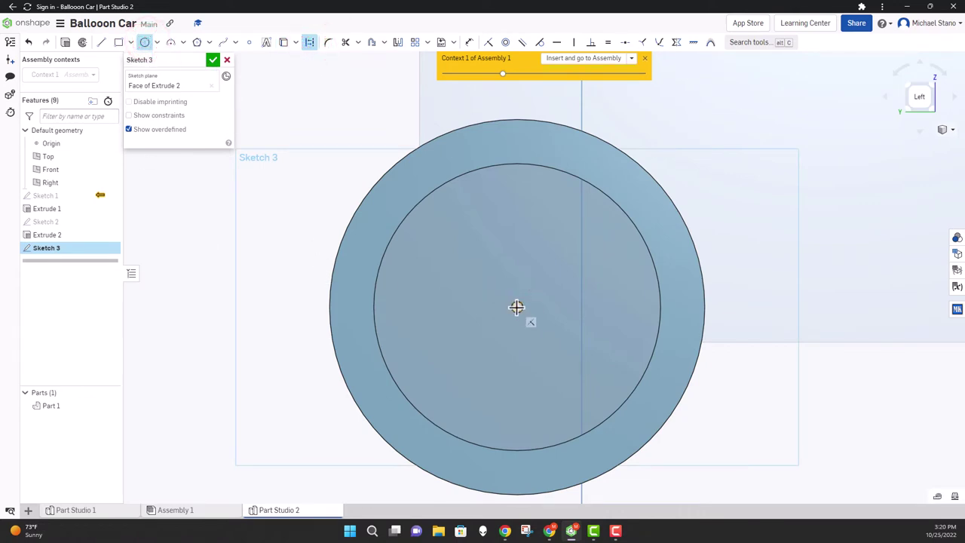
click(516, 307)
click(511, 187)
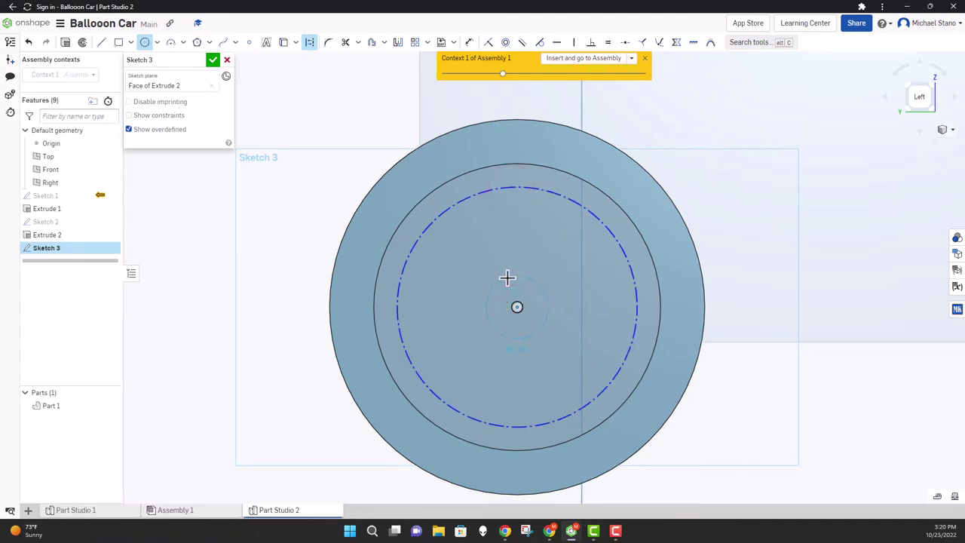
click(506, 278)
scroll(411, 242, up, 2)
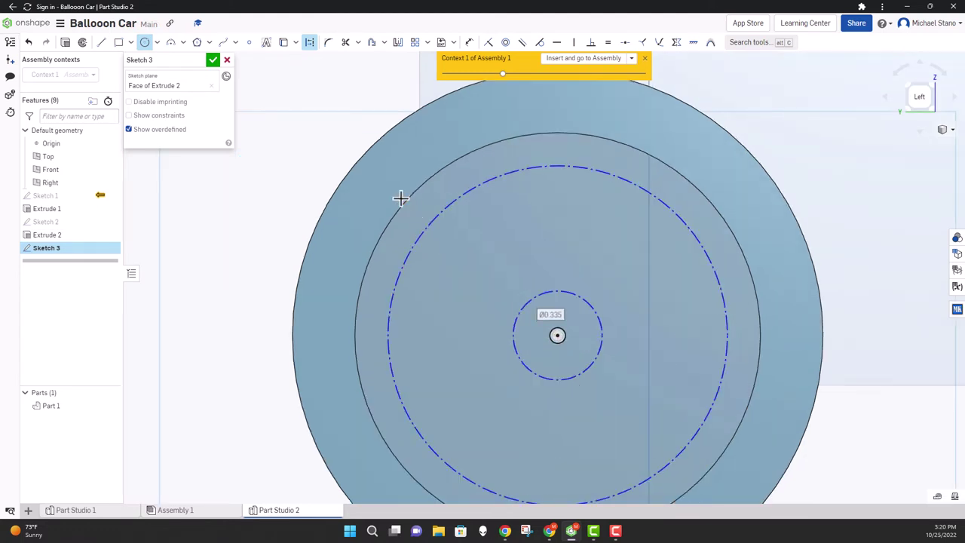
Draw a vertical construction line about 0.745 in long from the hole's centre up toward the recess edge
click(101, 42)
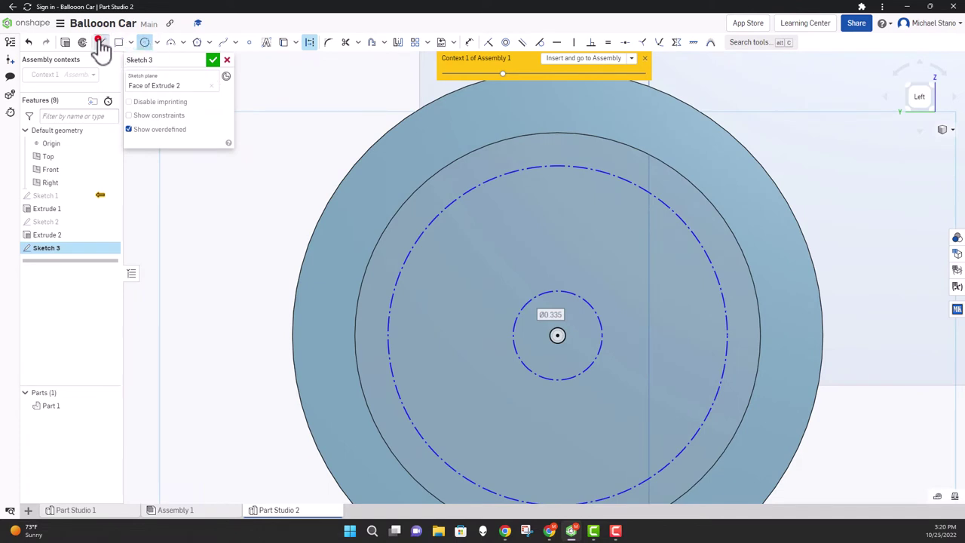
click(556, 335)
click(558, 138)
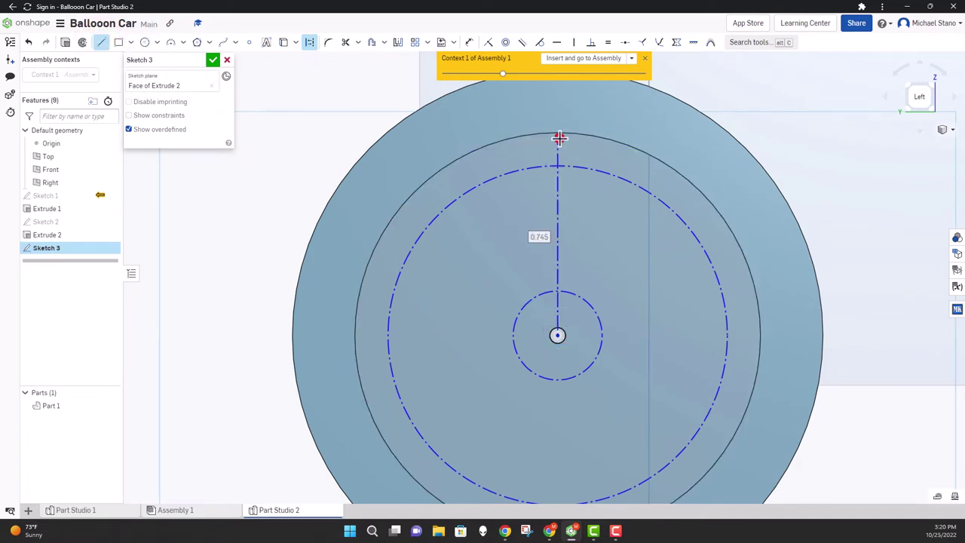
scroll(595, 269, up, 2)
key(Escape)
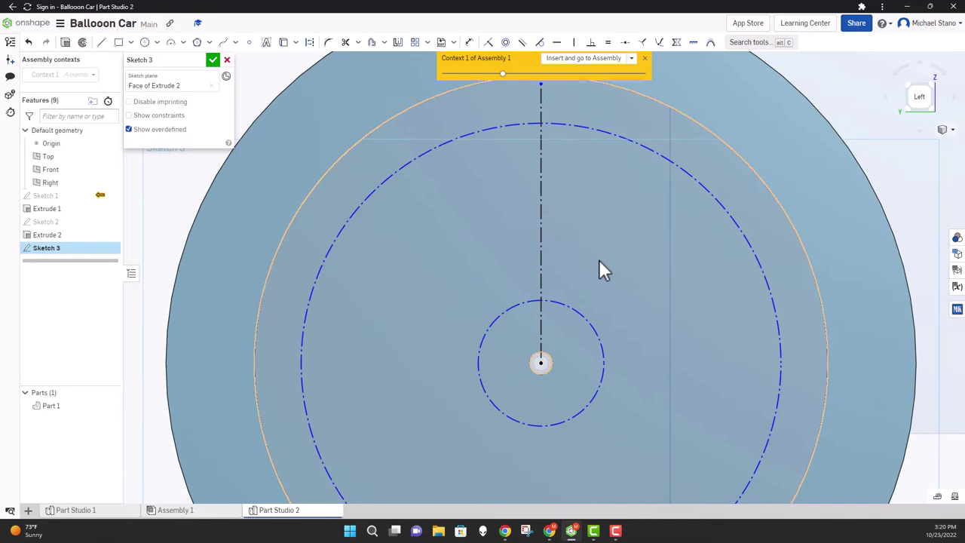
Sketch a slanted solid line from the small to the large construction circle and mirror it about the vertical construction line
click(101, 41)
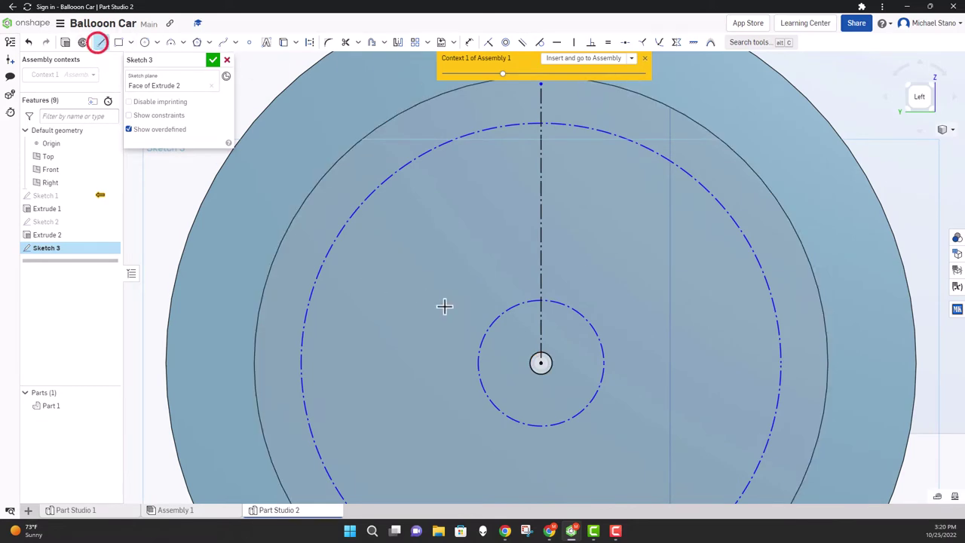
click(519, 303)
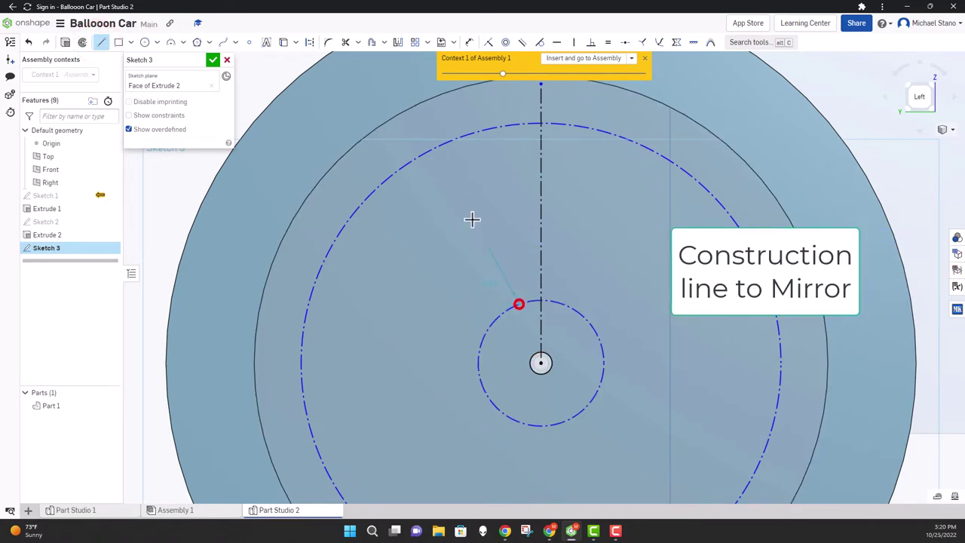
click(437, 149)
click(397, 41)
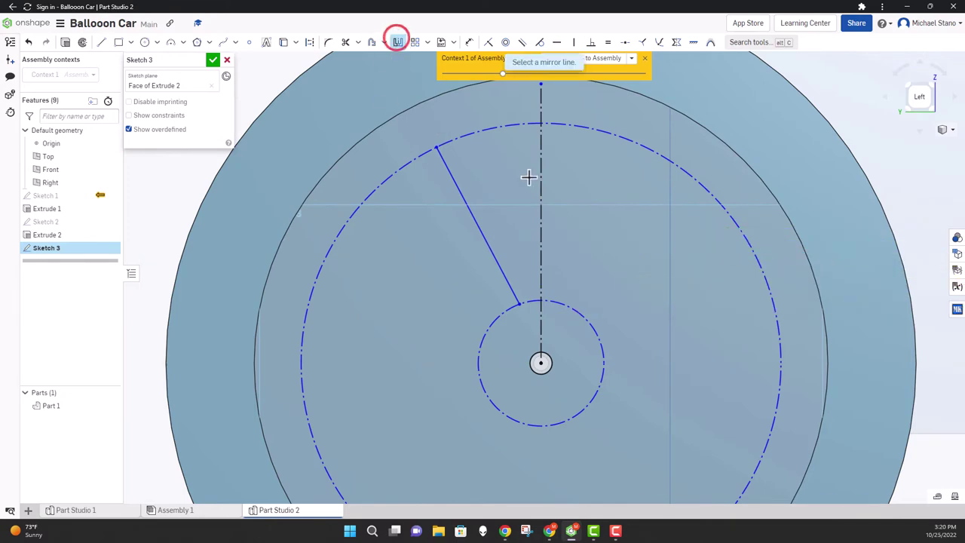
click(545, 167)
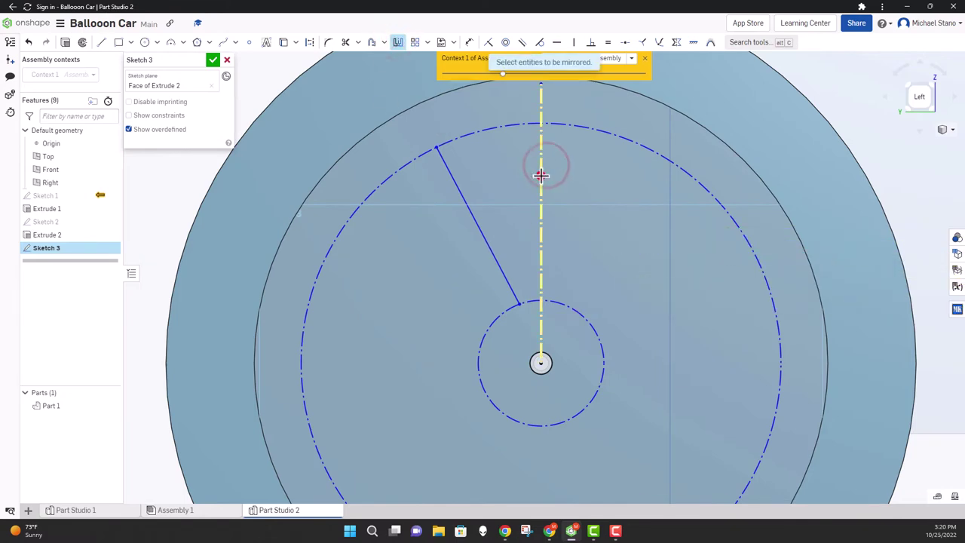
click(467, 204)
key(Escape)
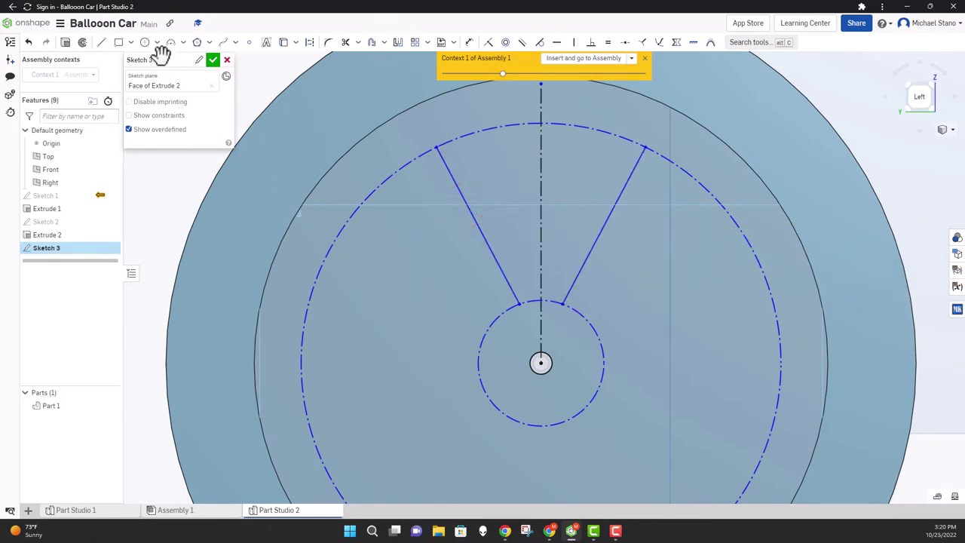
Close the wedge with three-point arcs of about 0.645 in and 0.169 in radius along the construction circles, and finish the sketch
click(171, 42)
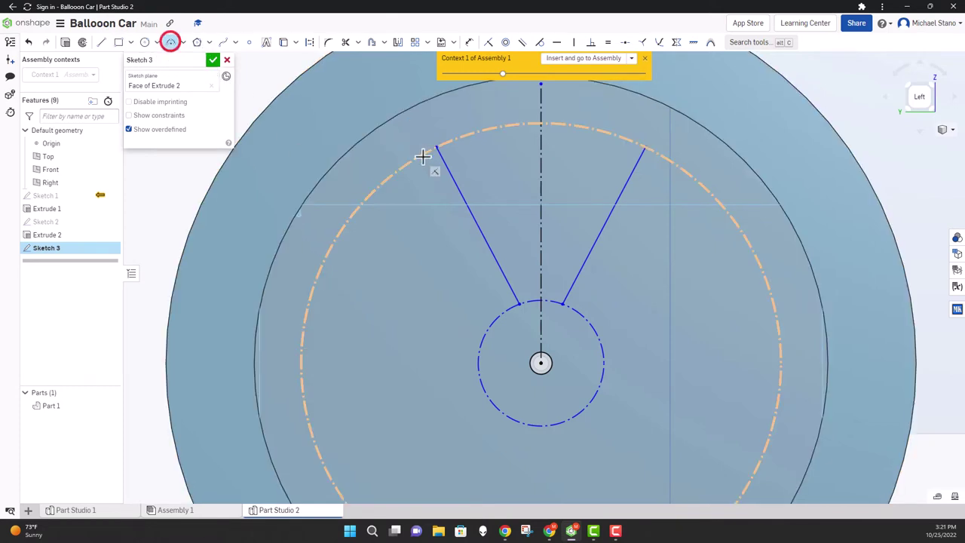
click(434, 146)
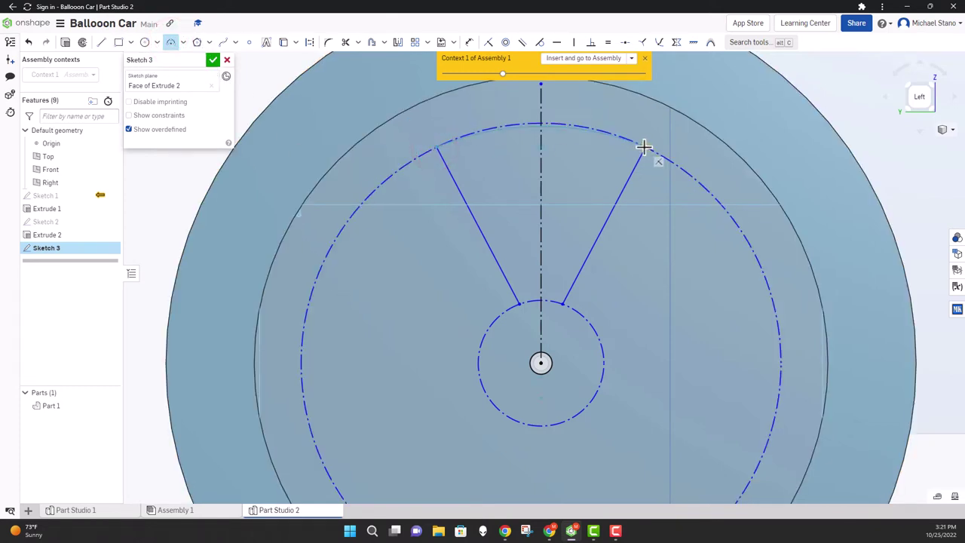
click(643, 147)
click(540, 123)
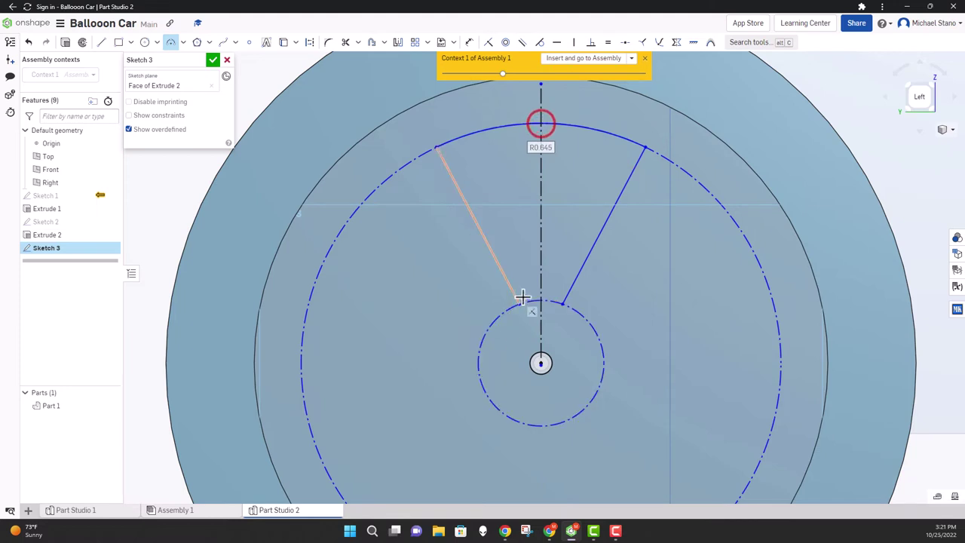
click(519, 302)
click(562, 303)
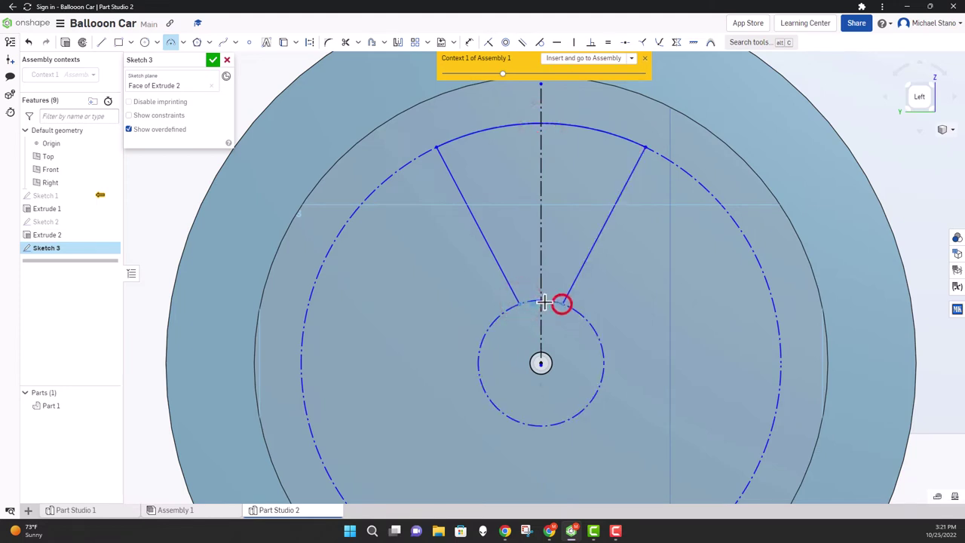
click(541, 301)
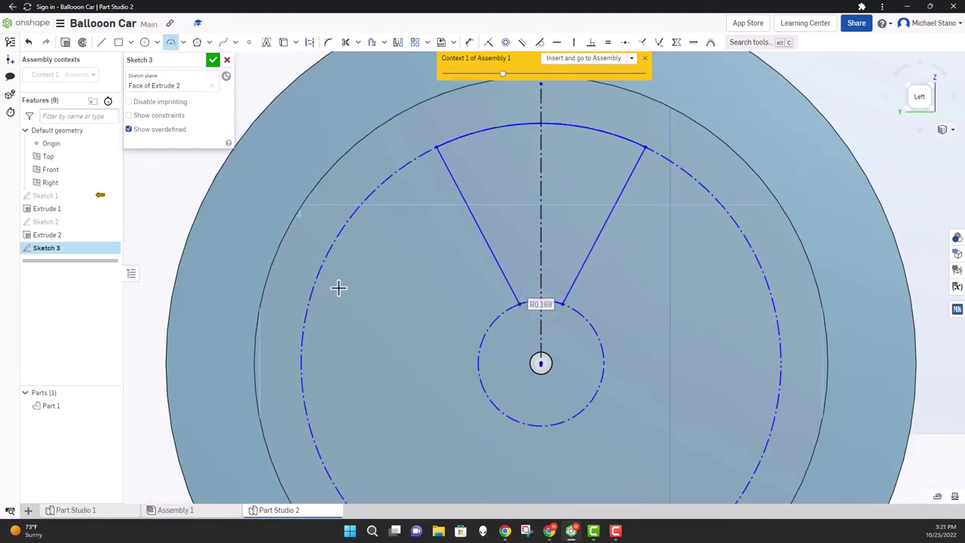
scroll(399, 296, down, 3)
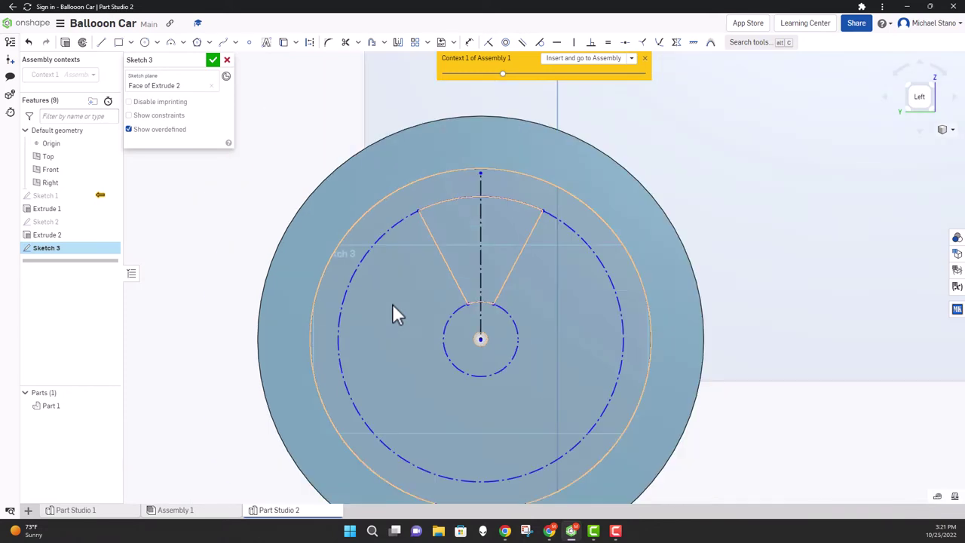
click(213, 60)
Cut the wedge-shaped opening through the wheel with a blind Remove extrude 1 in deep
key(shift+7)
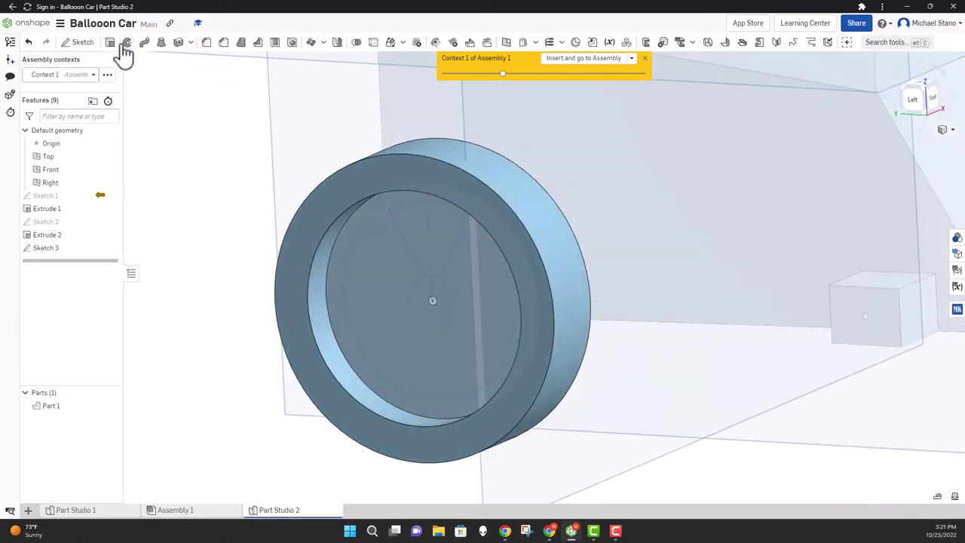
click(435, 222)
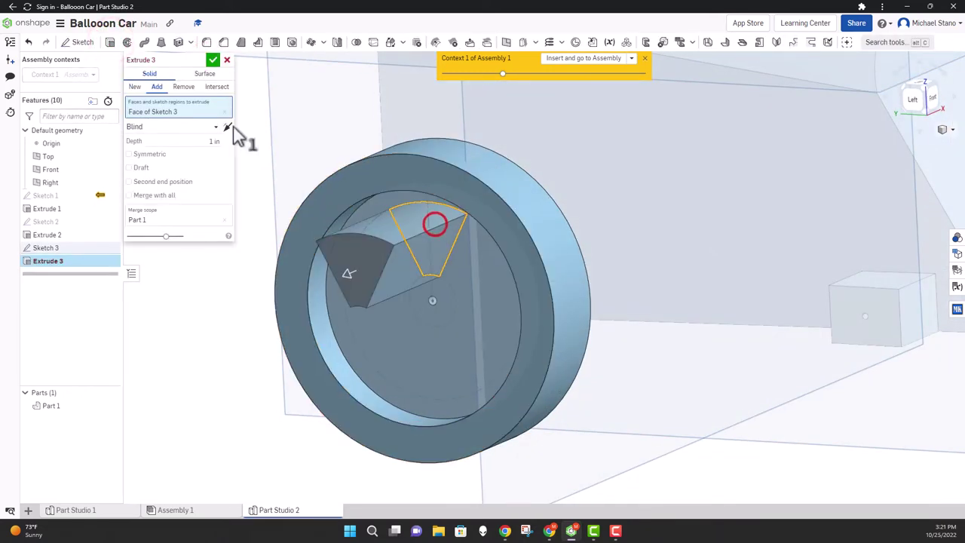
click(174, 85)
click(214, 60)
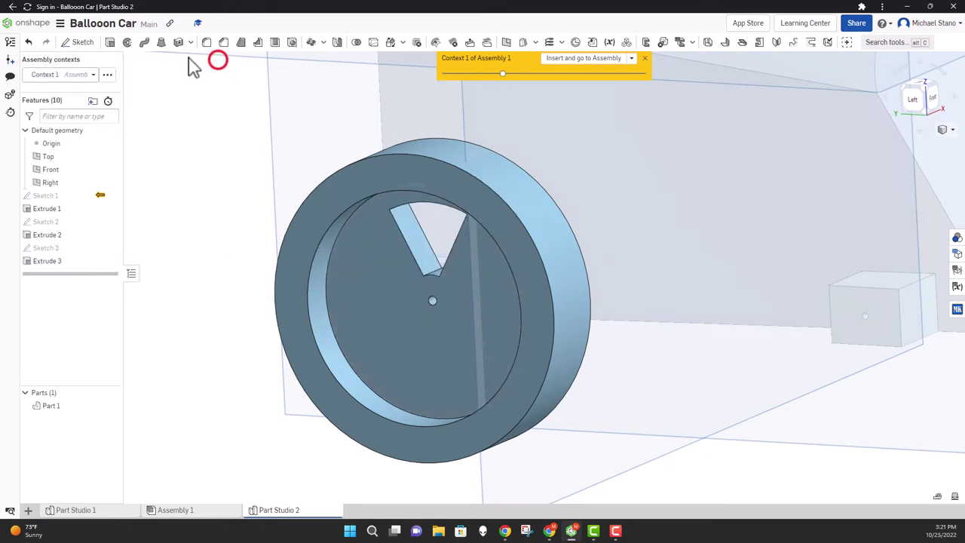
Repeat the wedge cut as a circular feature pattern of 4 equally spaced instances over 360 degrees, using the recess's circular edge as axis
click(309, 43)
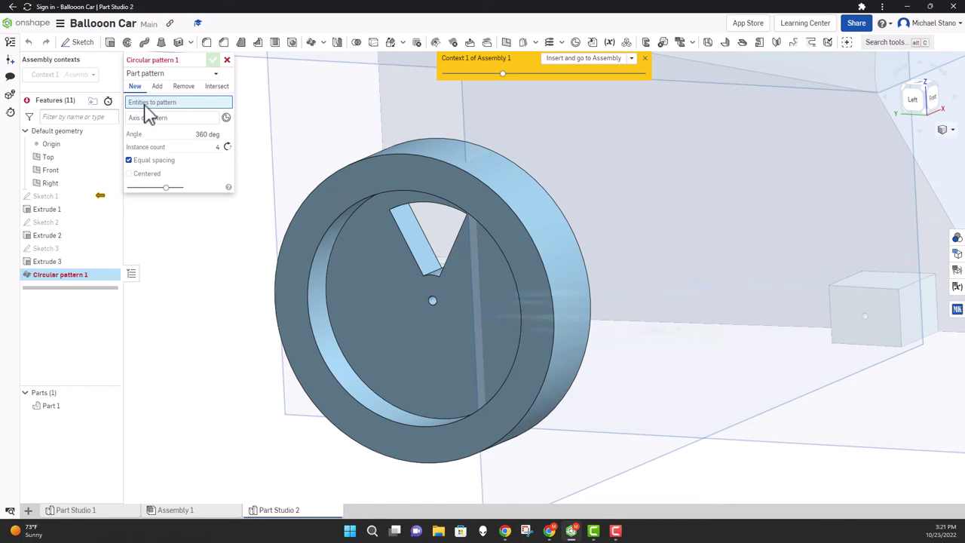
click(154, 75)
click(151, 101)
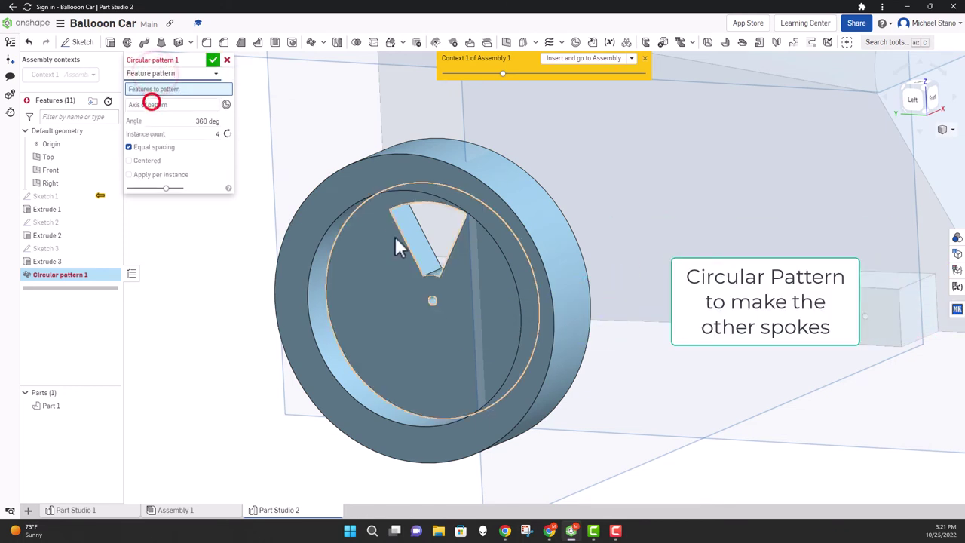
click(407, 228)
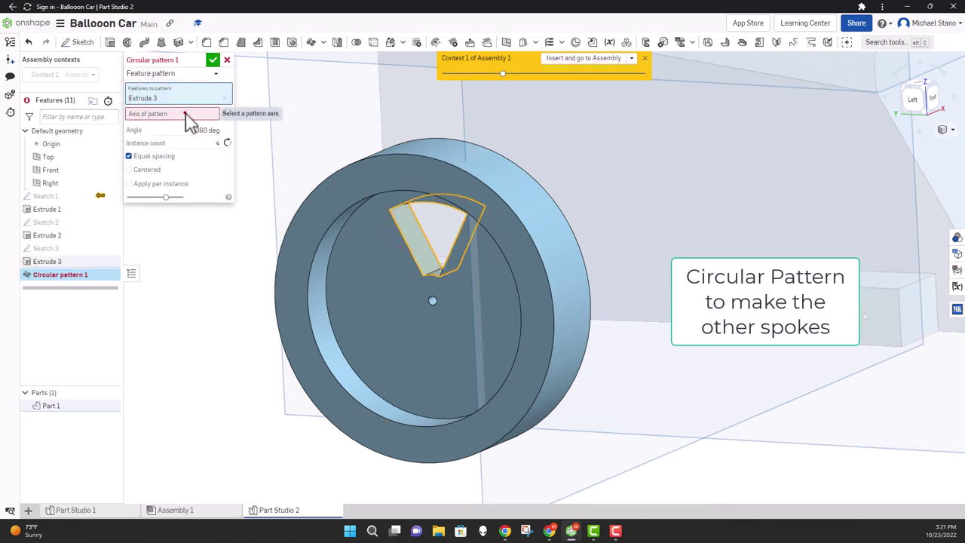
click(467, 214)
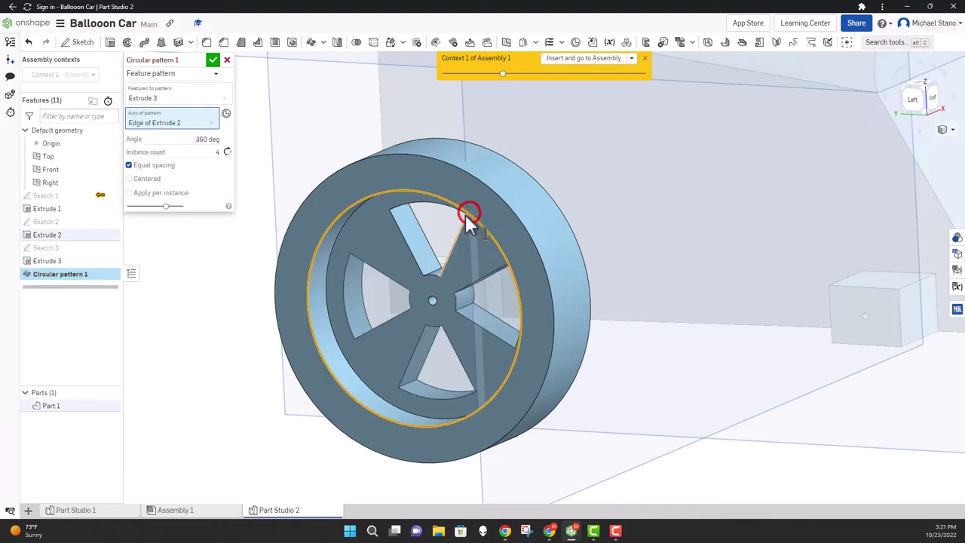
click(213, 59)
Insert the finished wheel into Assembly 1 and move it away from the rear axle block, behind the car body
right_drag(241, 189, 269, 234)
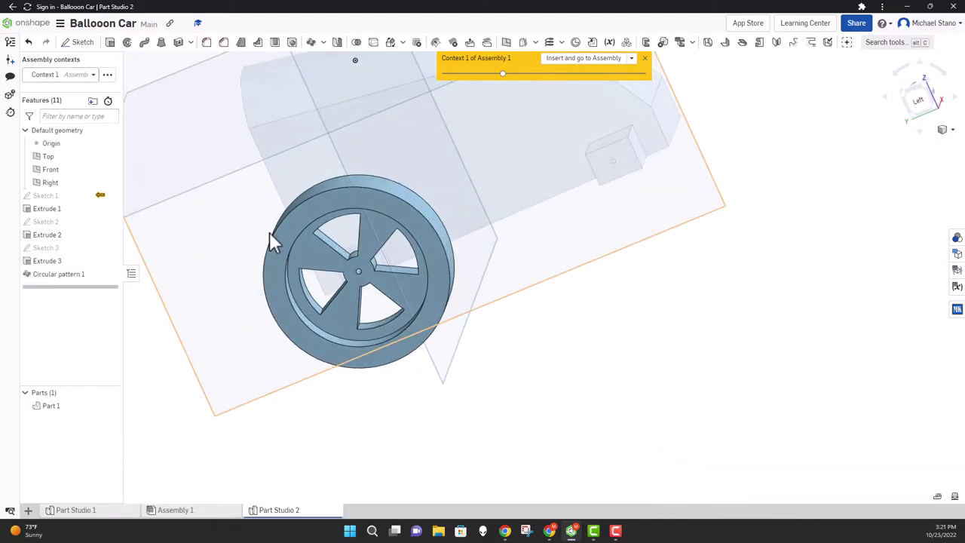
click(591, 60)
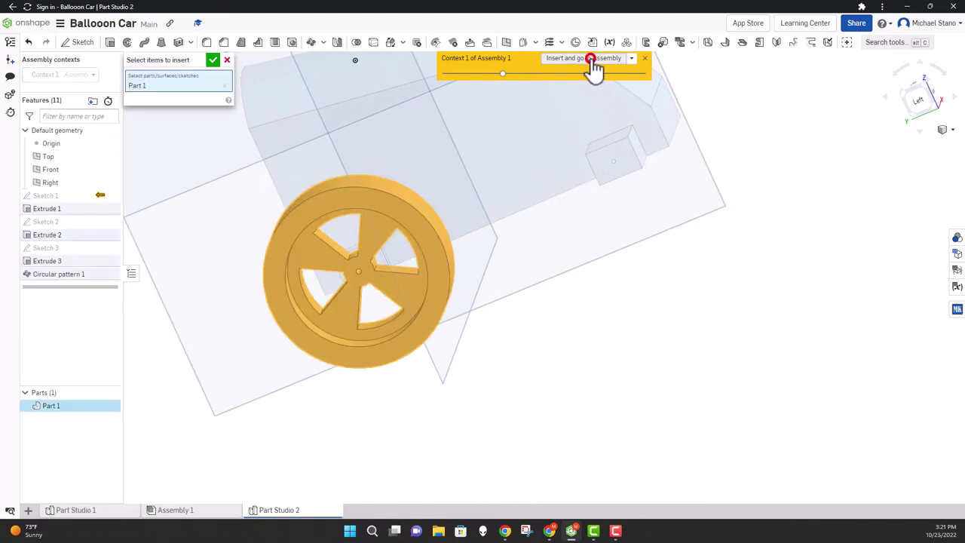
click(213, 60)
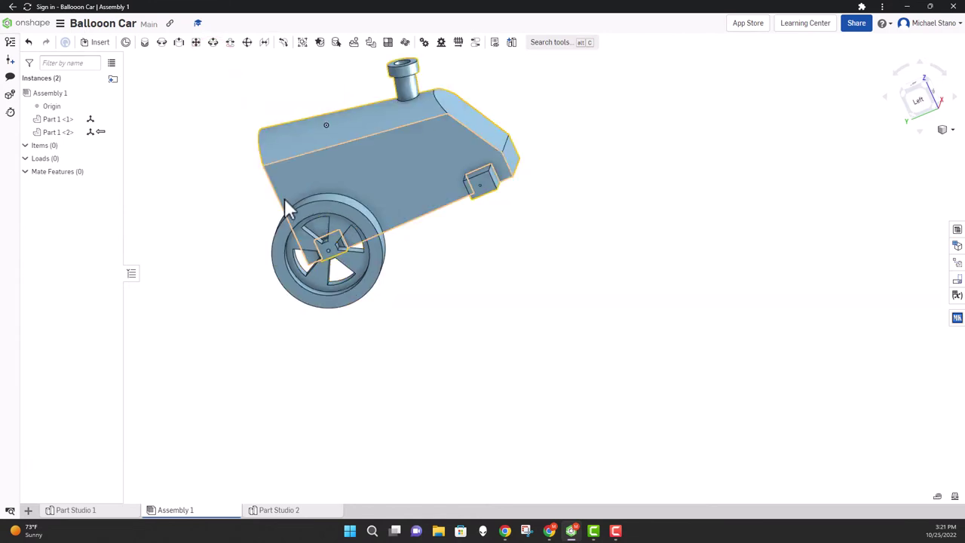
right_drag(214, 198, 246, 208)
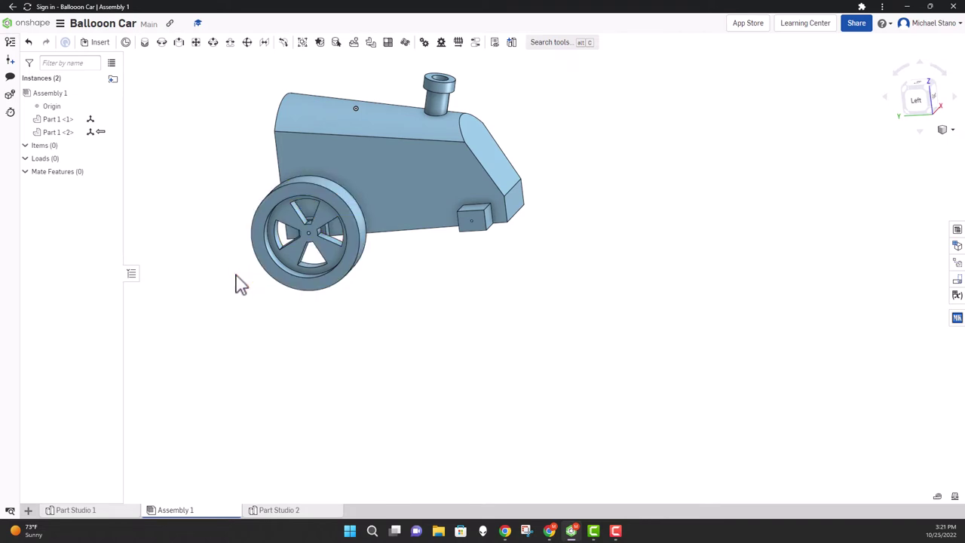
drag(280, 278, 195, 300)
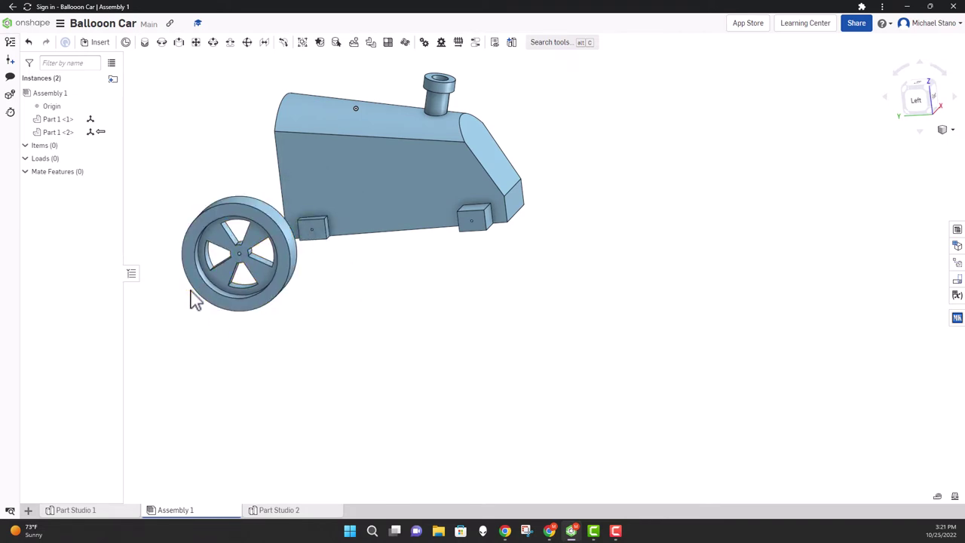
Insert three more wheels from Part Studio 2 into the assembly, placing them loosely along the far side of the car body
click(100, 43)
click(170, 205)
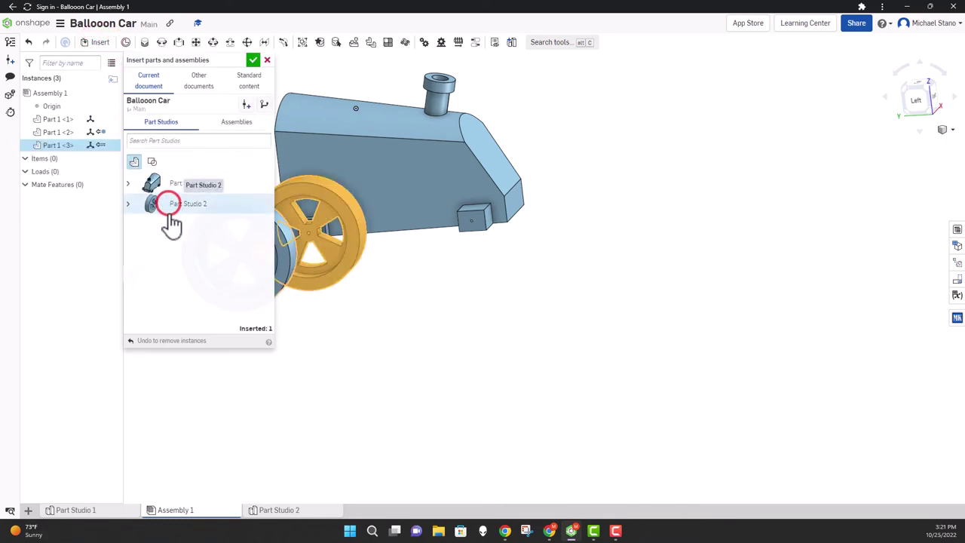
click(465, 287)
mouse_move(465, 286)
right_down()
mouse_move(473, 275)
mouse_move(458, 289)
right_up()
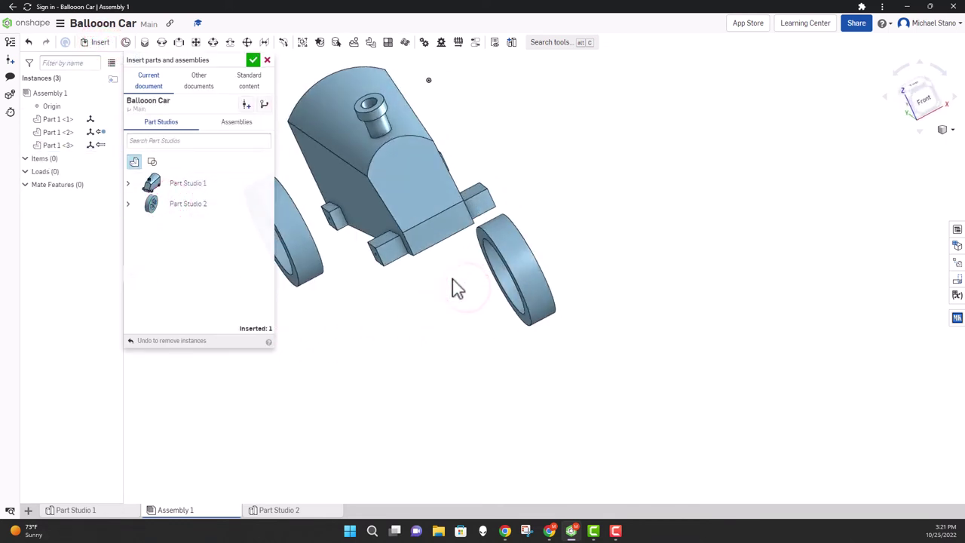
click(172, 205)
click(587, 176)
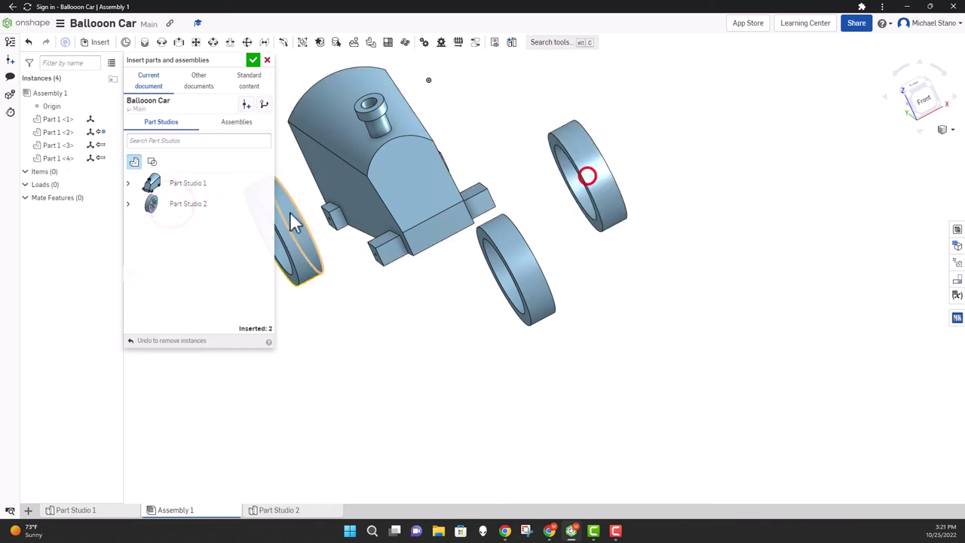
click(197, 205)
click(474, 125)
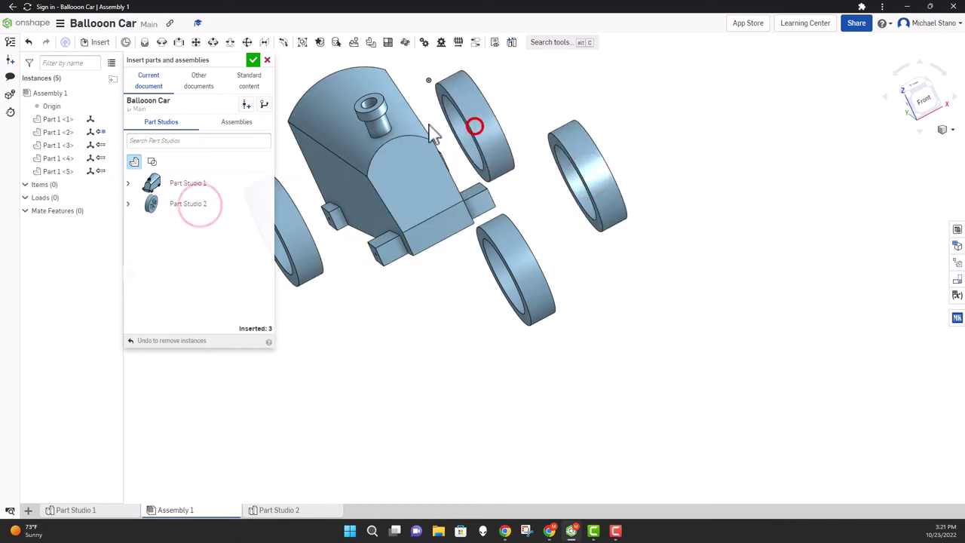
click(252, 60)
right_drag(236, 181, 298, 245)
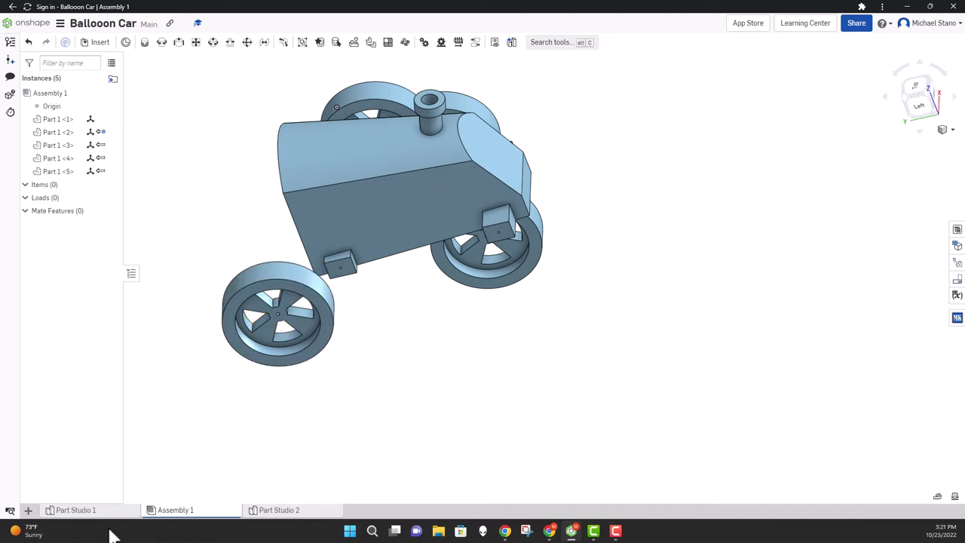
Change the appearance of the wheel part in Part Studio 2 to dark gray, hex 4D4D4D
click(265, 510)
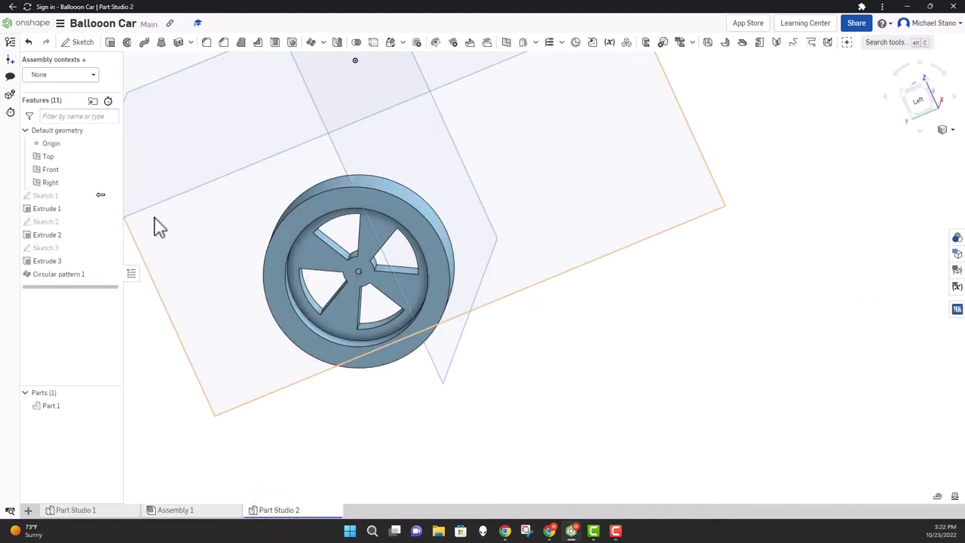
right_click(49, 412)
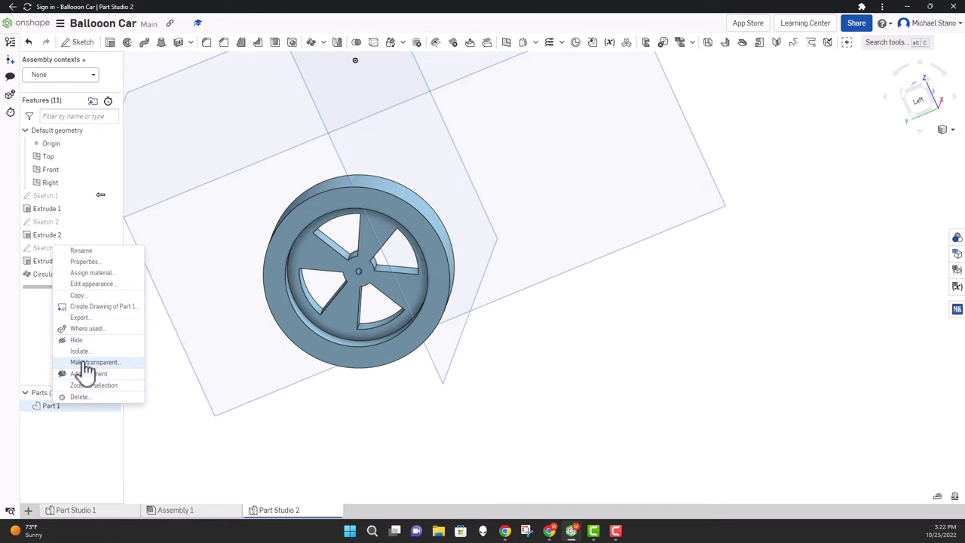
click(102, 284)
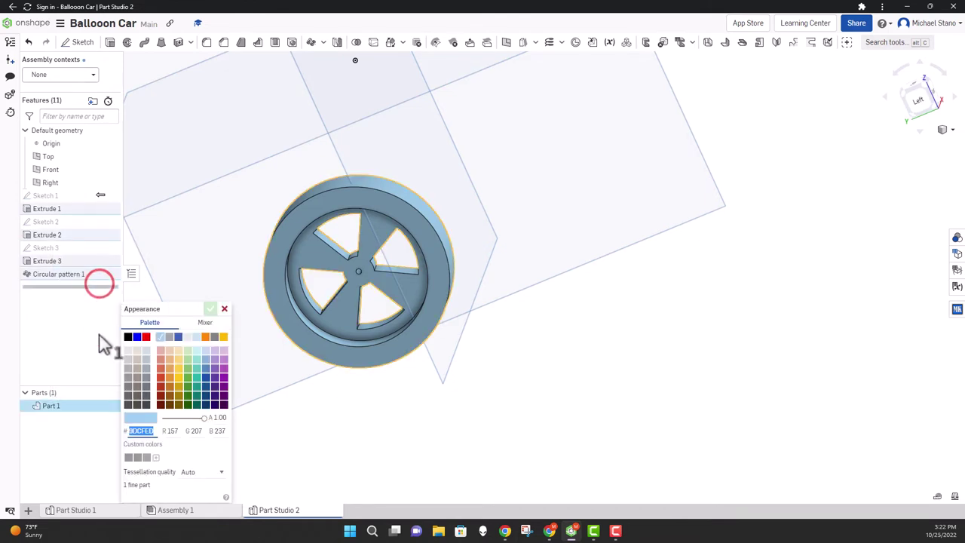
click(133, 405)
click(210, 309)
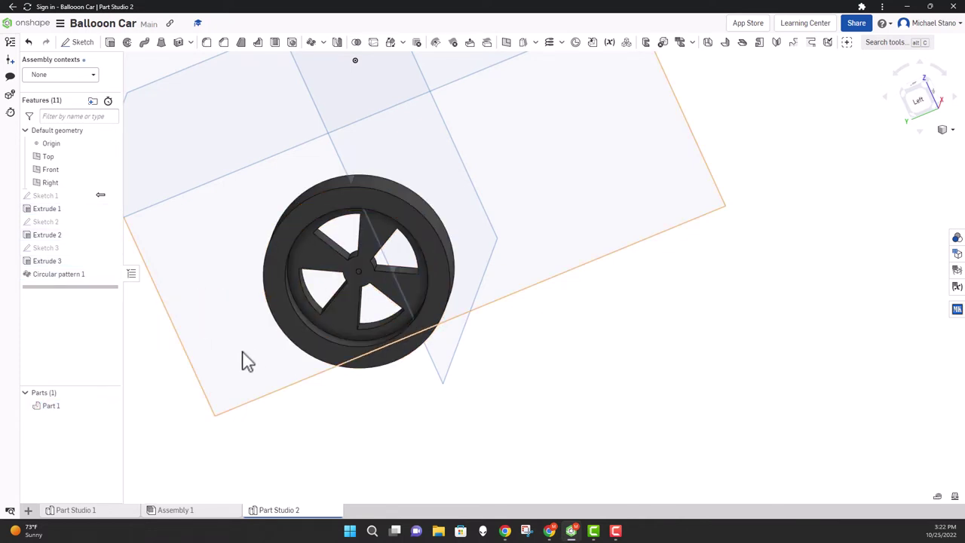
Add an orange face appearance to the wheel's recessed spoke face and check the colored wheels in Assembly 1
right_click(353, 318)
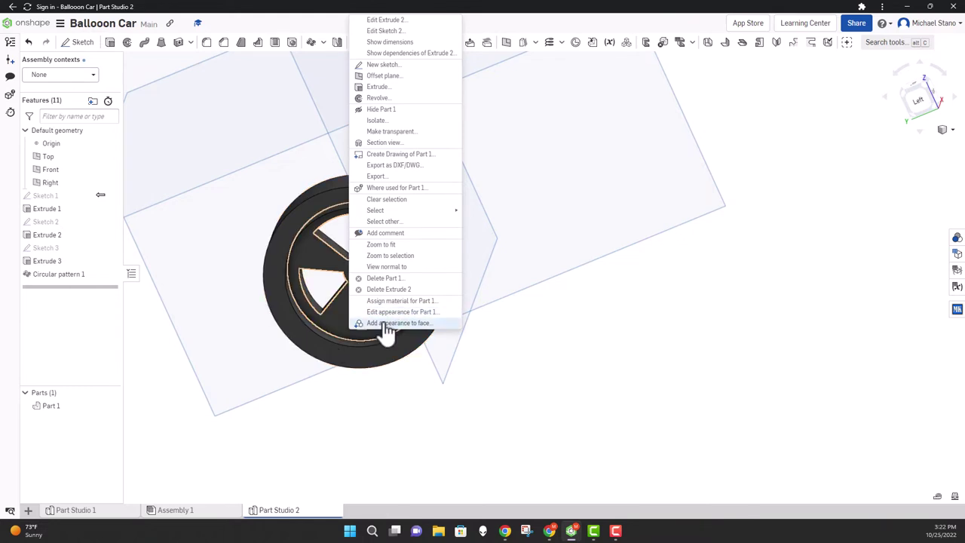
click(384, 324)
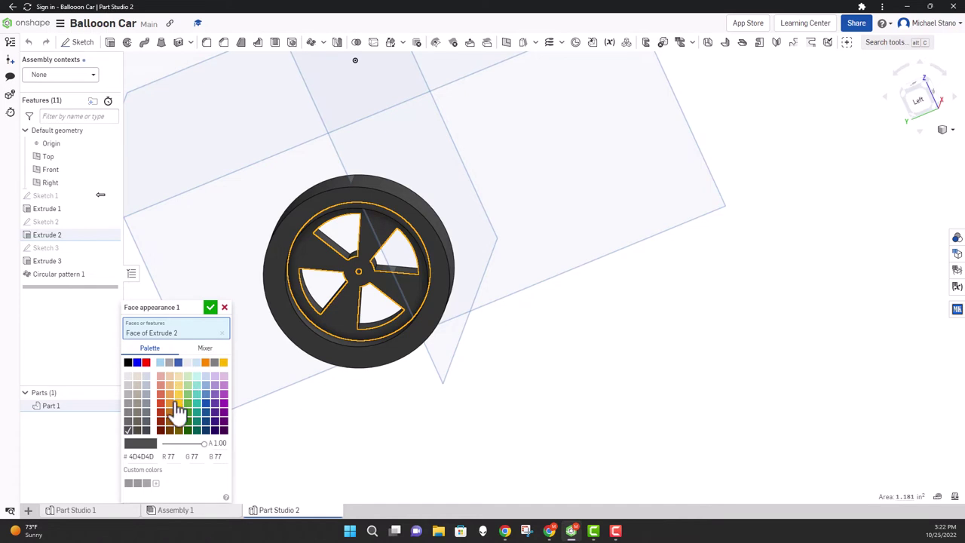
click(212, 306)
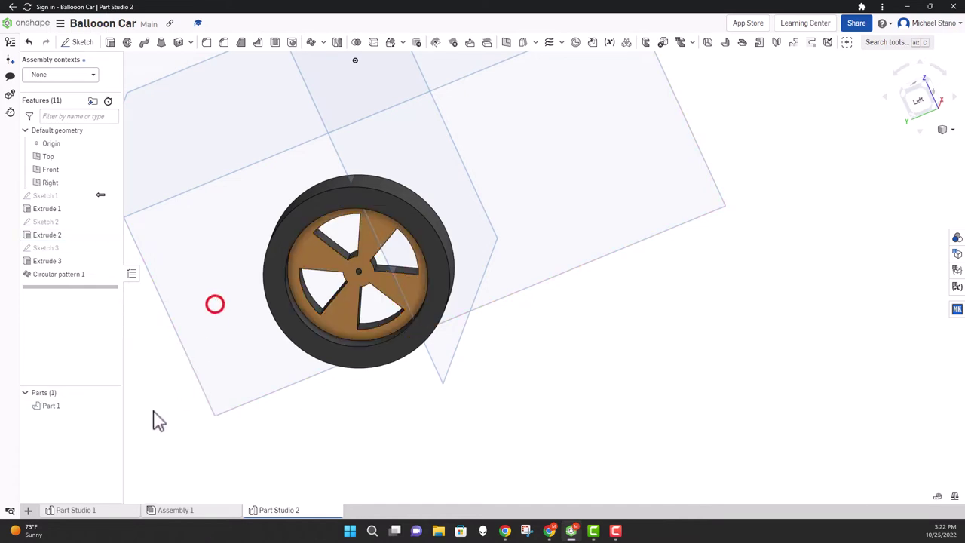
right_drag(300, 423, 308, 412)
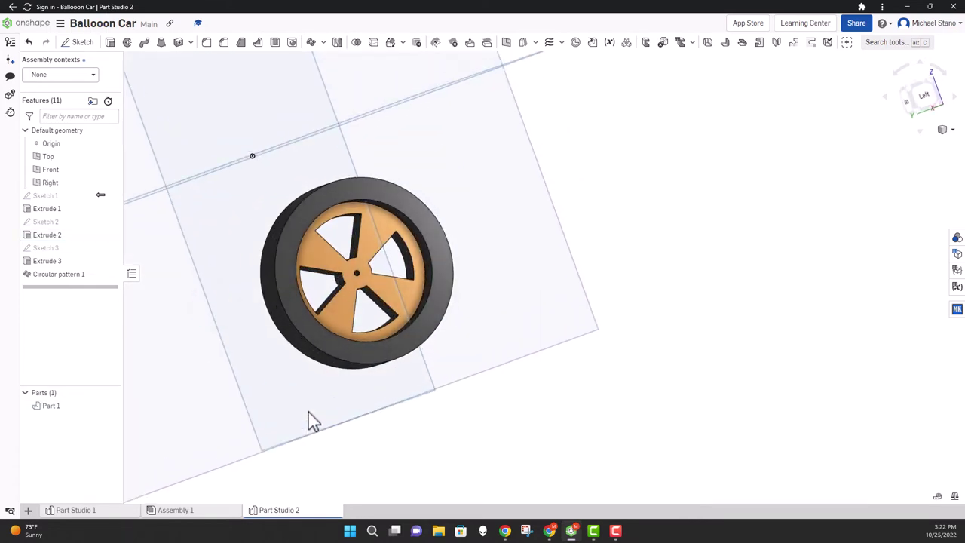
click(170, 510)
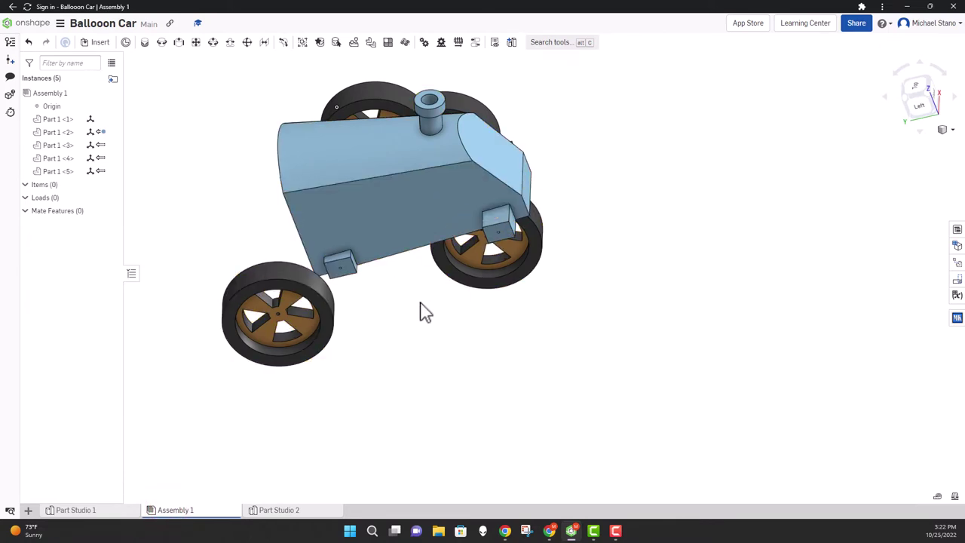
right_drag(420, 312, 389, 315)
Change the appearance of the car body part in Part Studio 1 to red and return to Assembly 1
click(89, 512)
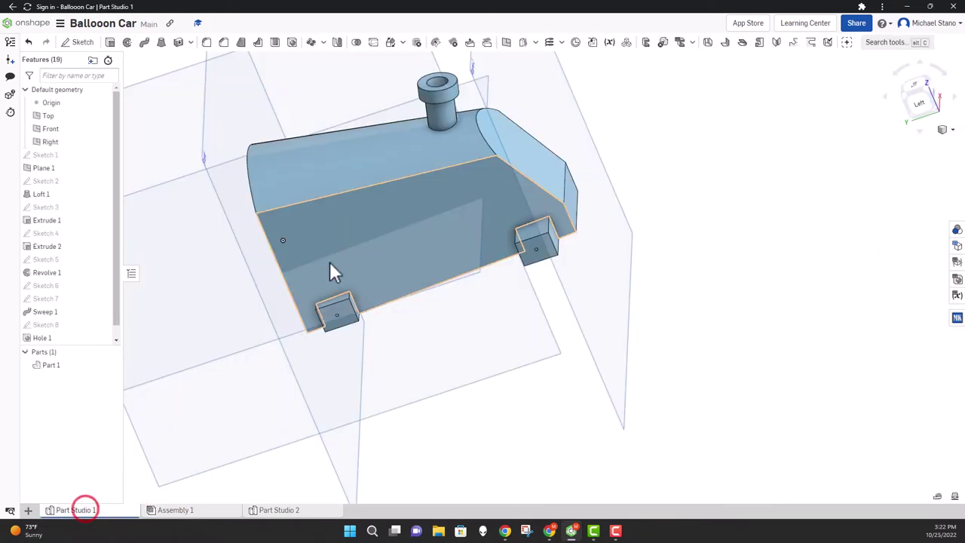
right_click(61, 367)
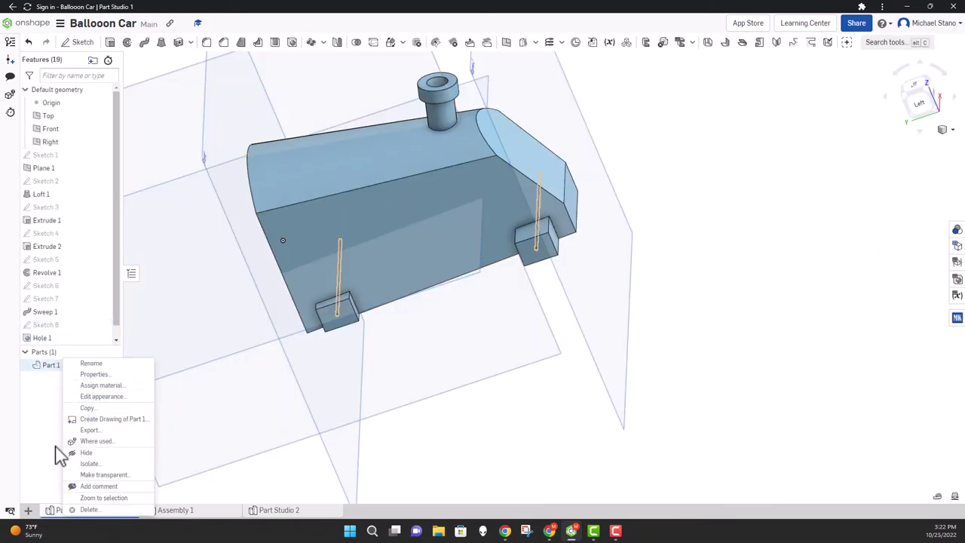
click(104, 397)
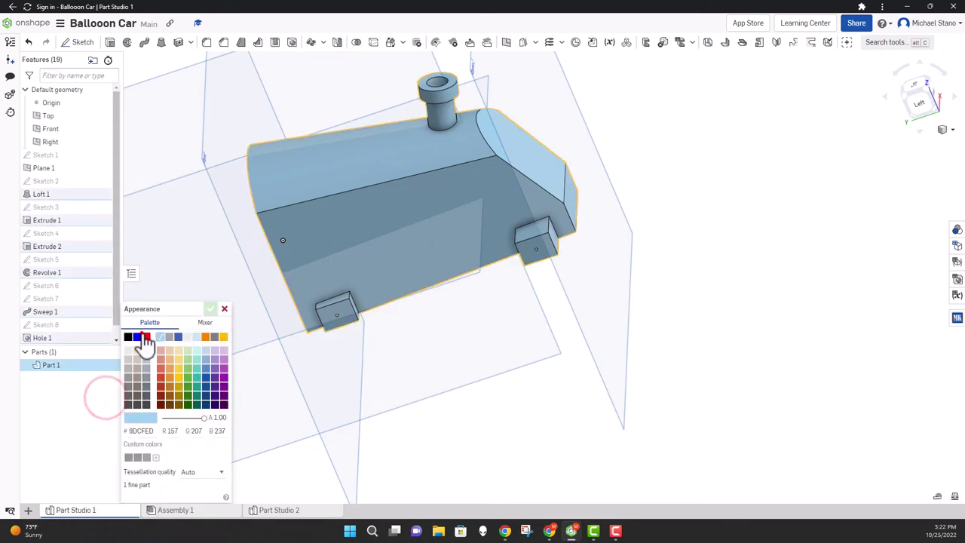
click(146, 337)
click(210, 308)
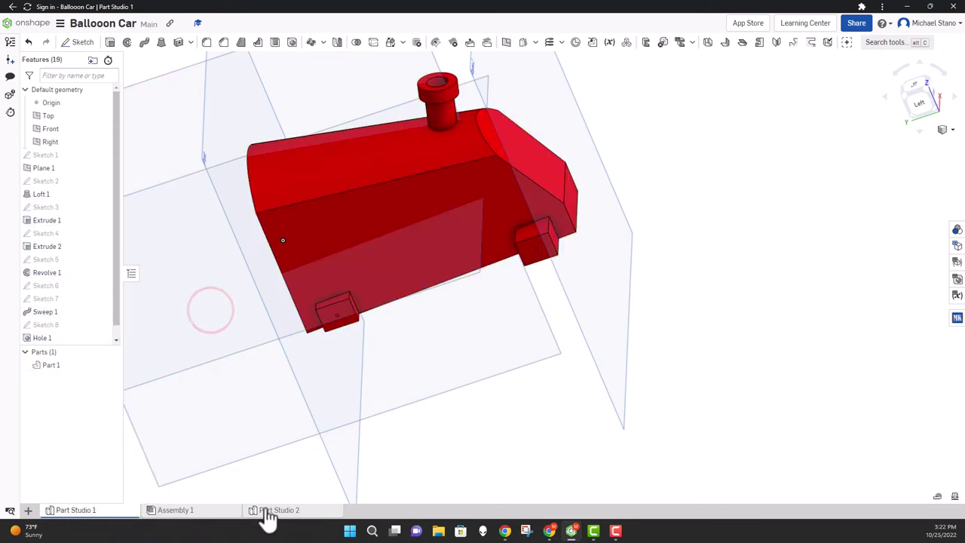
click(226, 511)
right_drag(217, 315, 243, 354)
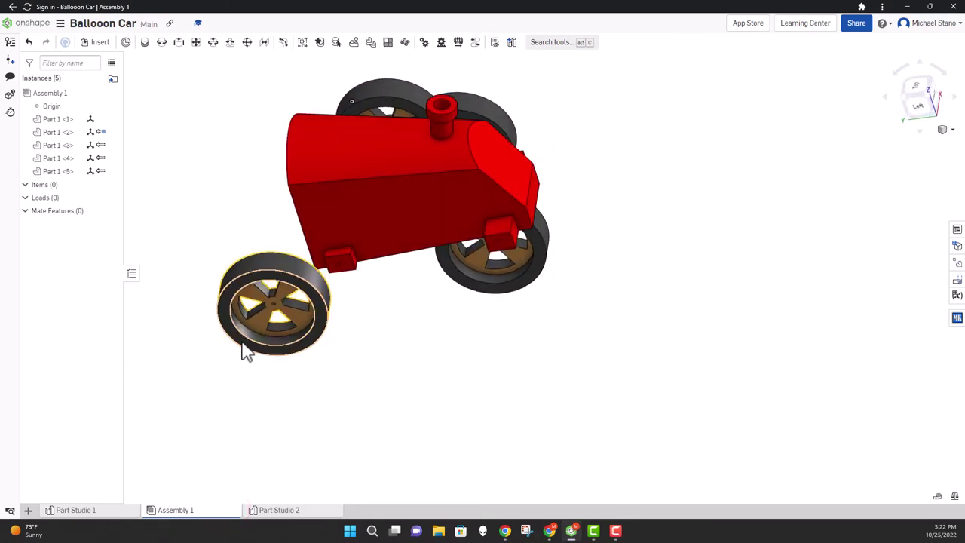